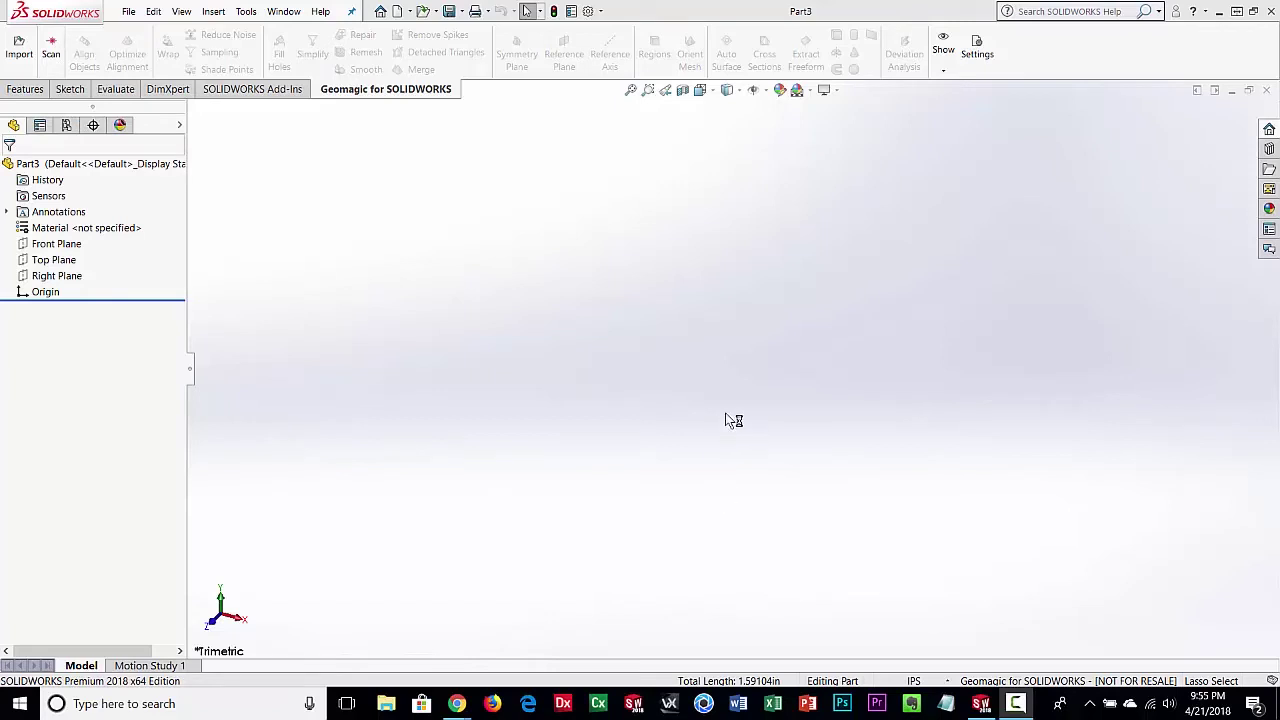
Import the Shoe_last.stl mesh into the part in inches at a 100% points sampling ratio
click(20, 50)
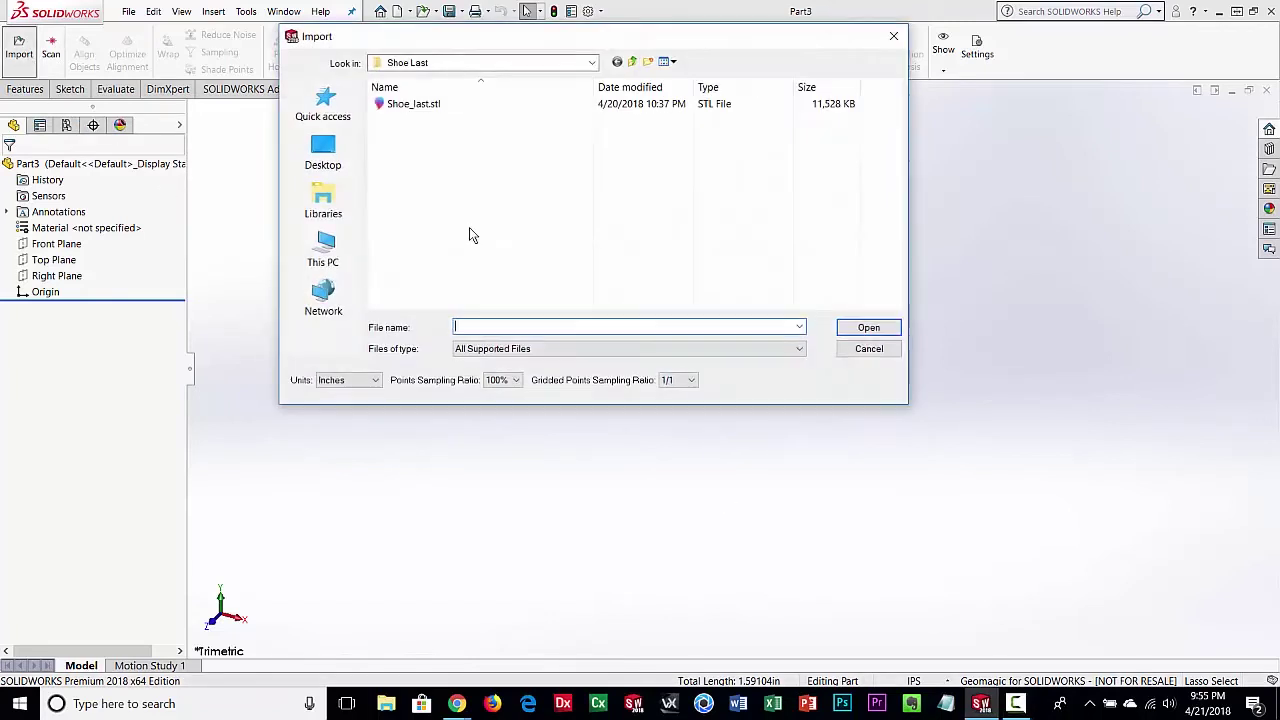
click(396, 107)
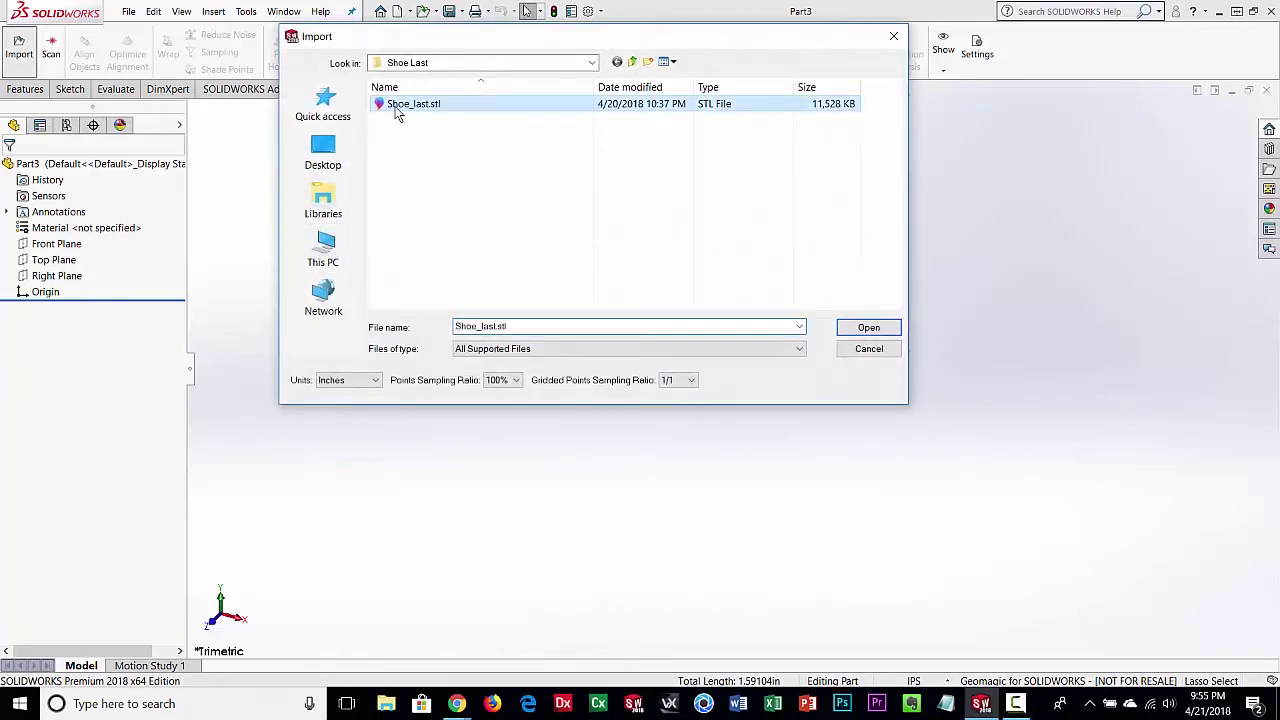
click(853, 328)
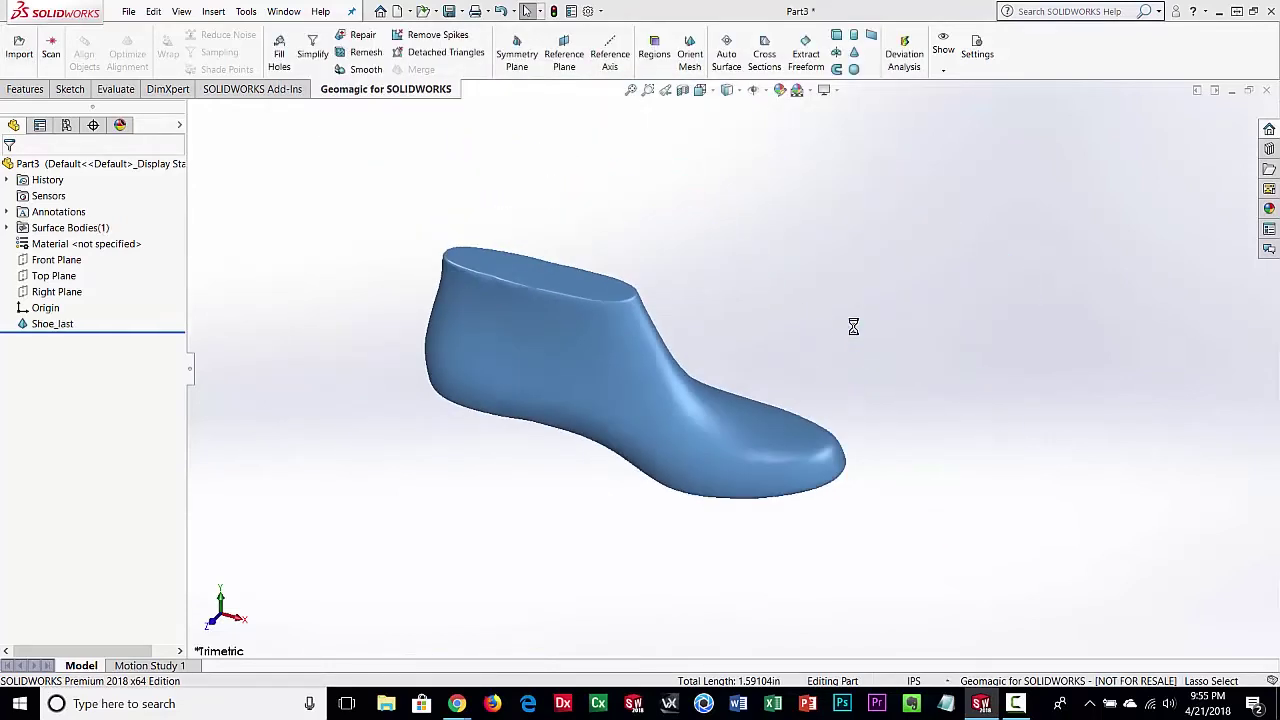
Examine the imported shoe last mesh from the toe, the side and the heel
middle_drag(548, 497, 474, 499)
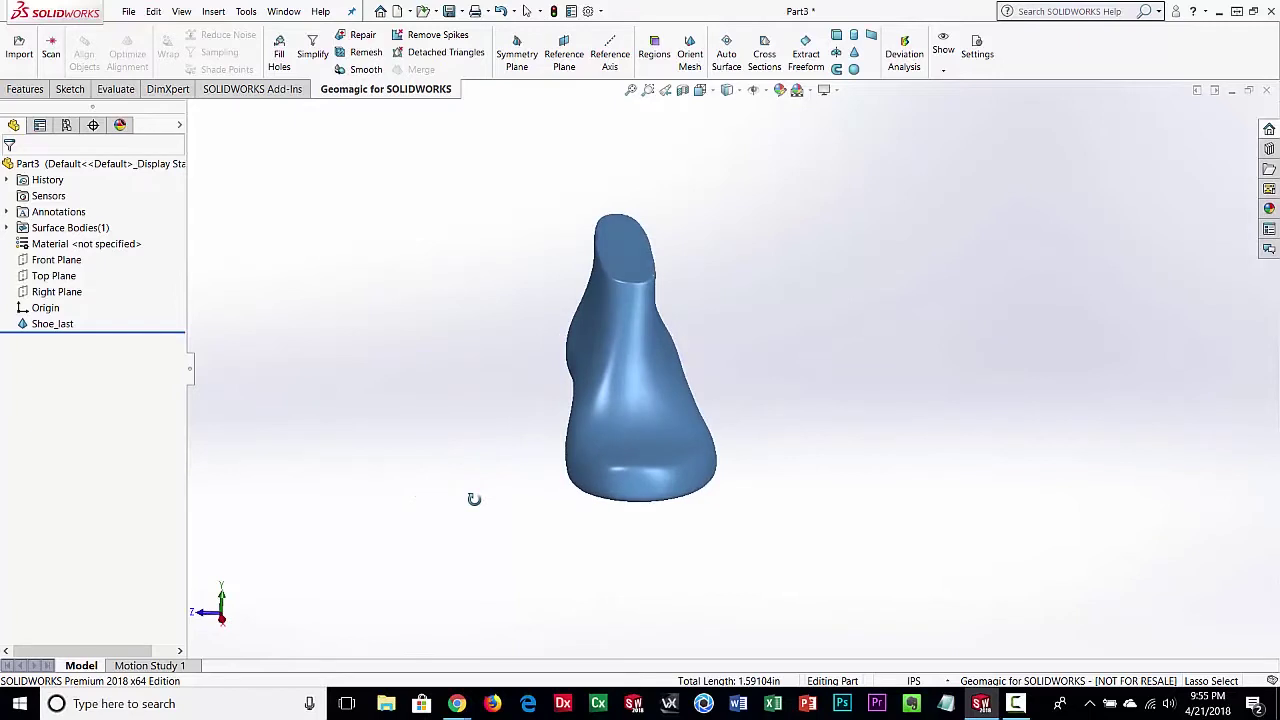
middle_drag(616, 396, 655, 482)
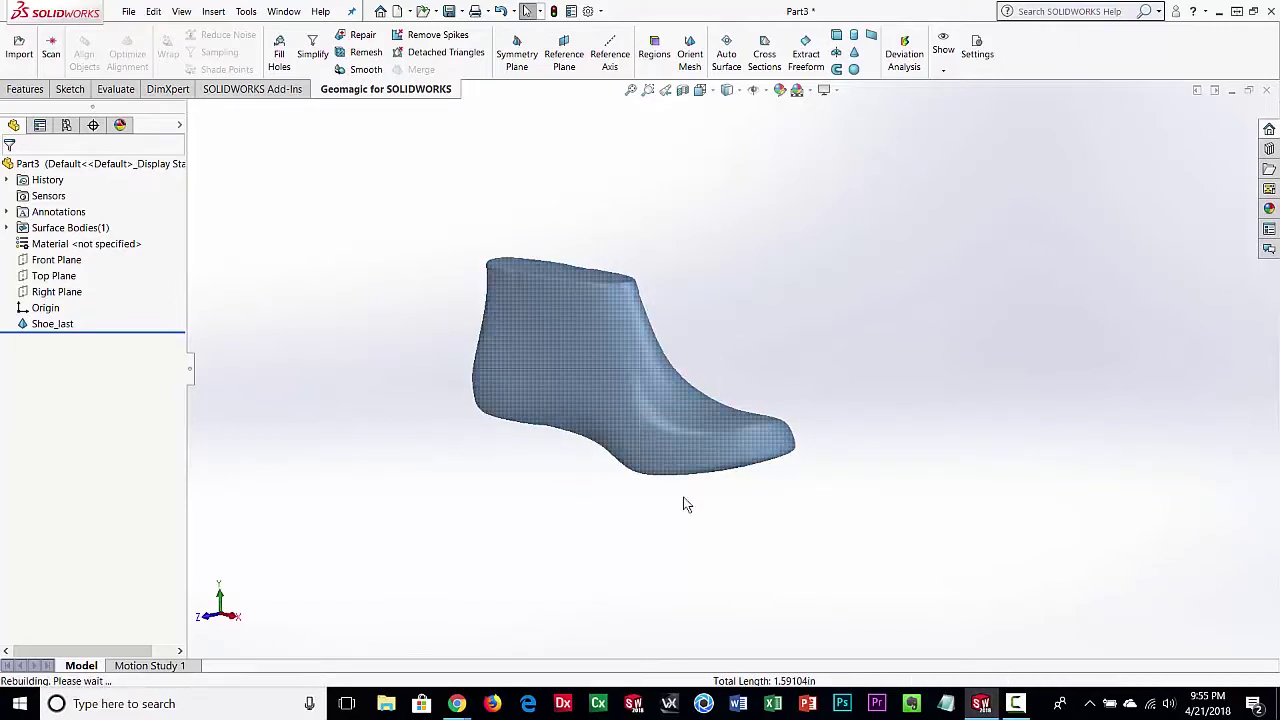
middle_drag(722, 523, 703, 436)
scroll(701, 438, down, 3)
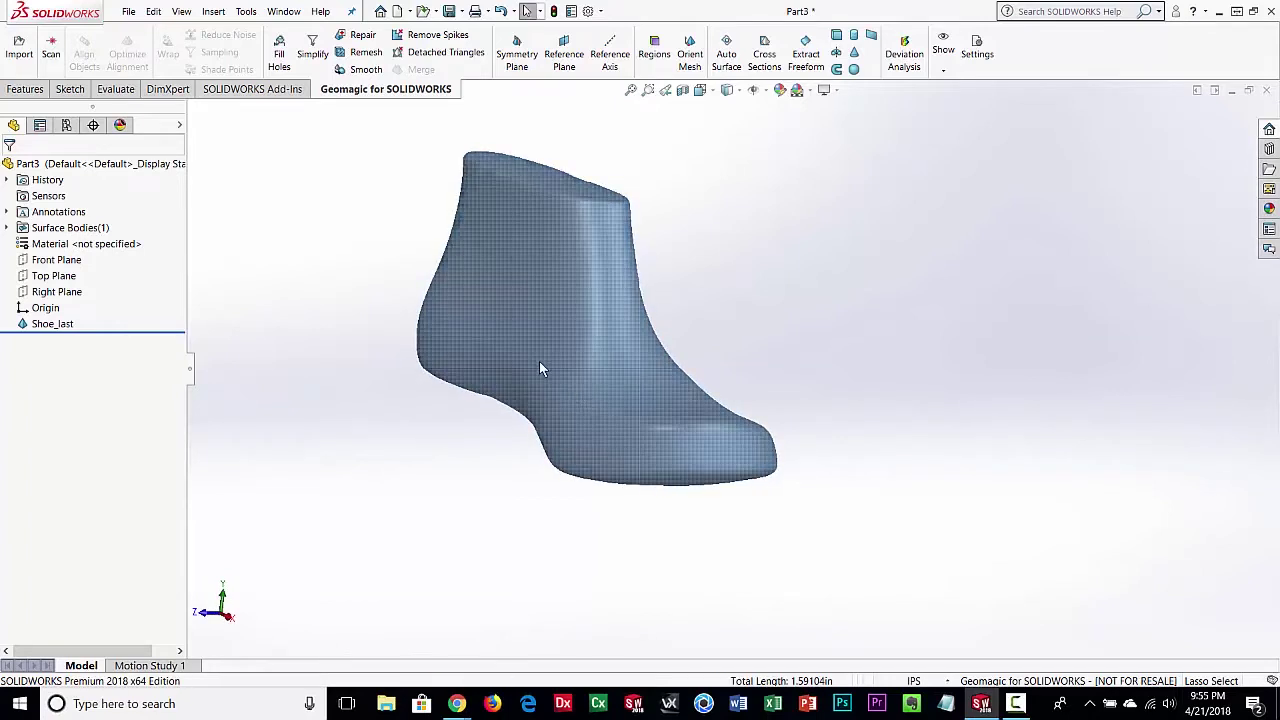
ctrl+middle_drag(538, 360, 808, 457)
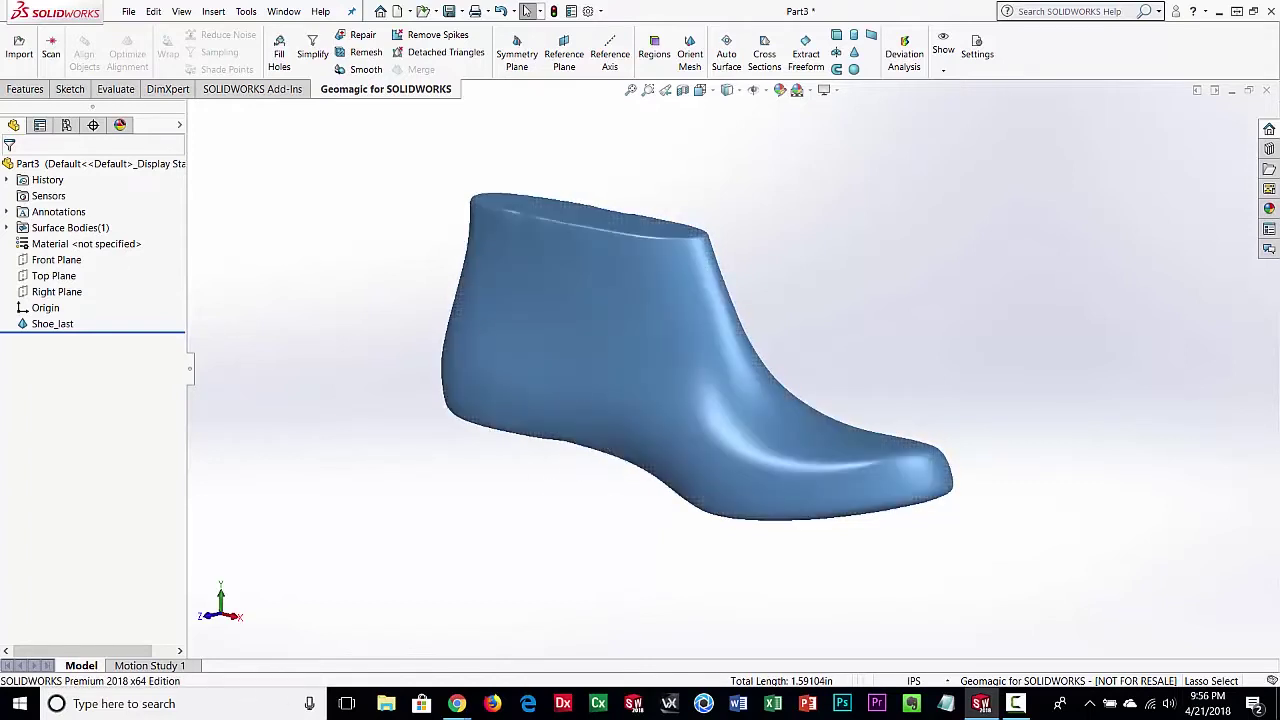
middle_drag(525, 649, 733, 366)
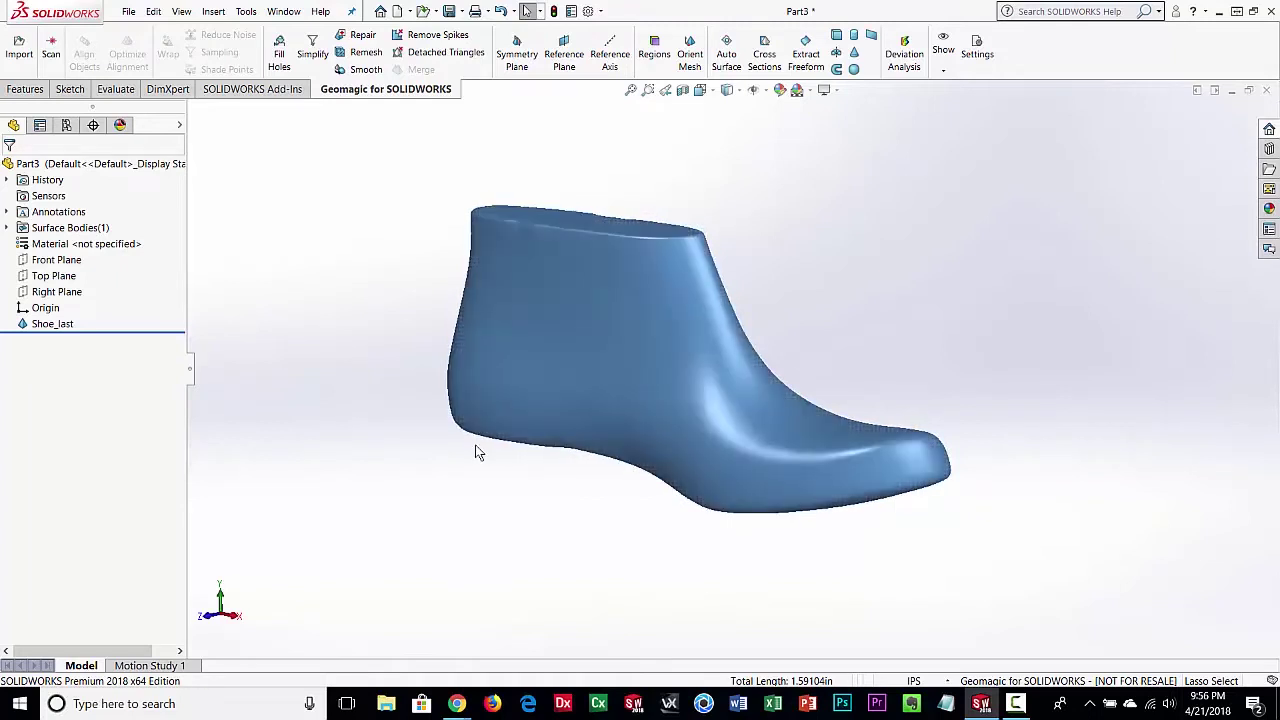
mouse_move(566, 563)
middle_down()
mouse_move(600, 514)
mouse_move(594, 534)
mouse_move(528, 557)
mouse_move(546, 551)
middle_up()
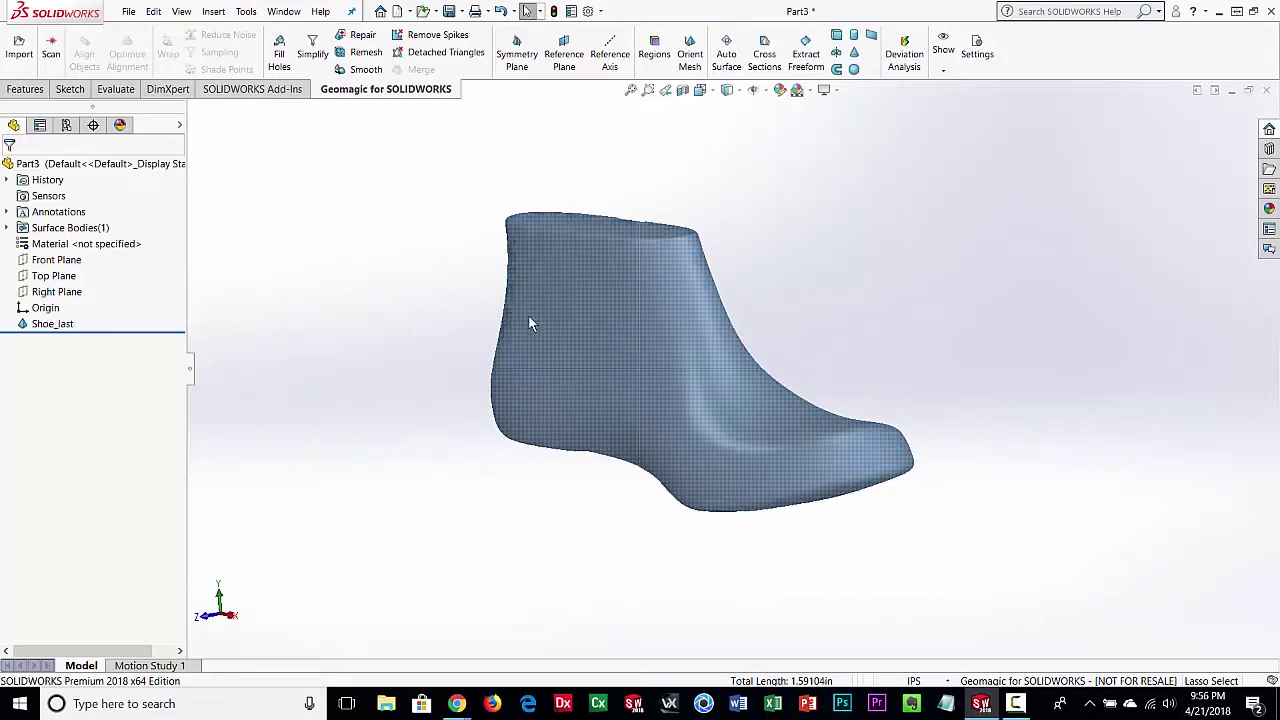
Display the mesh edges and examine the triangle structure up close on the side of the shoe last
click(943, 72)
click(965, 105)
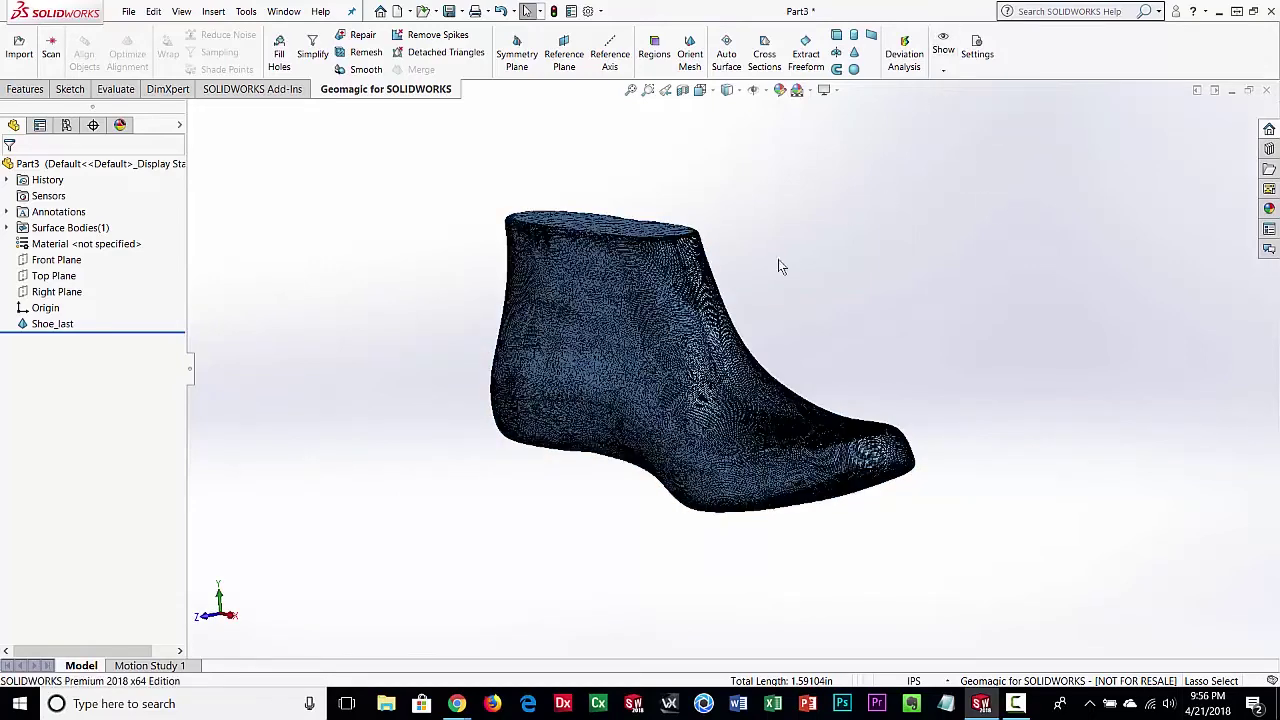
scroll(631, 357, down, 3)
scroll(630, 357, down, 8)
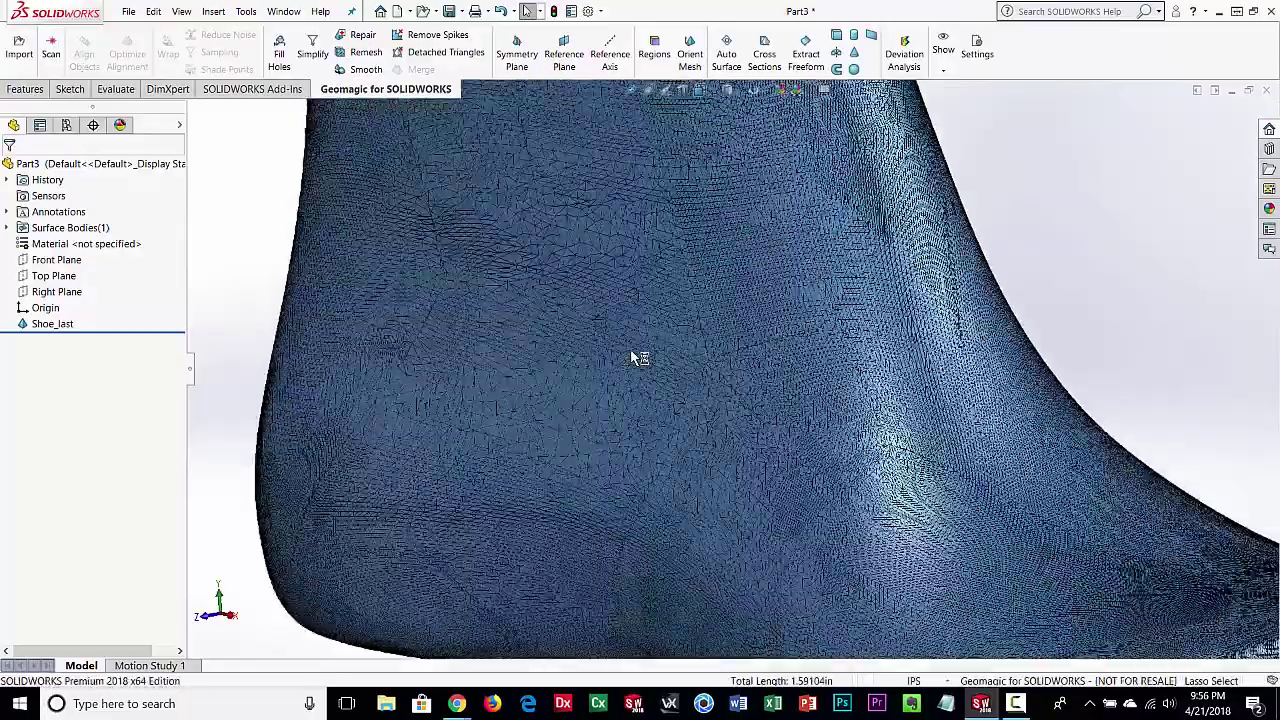
scroll(644, 368, down, 6)
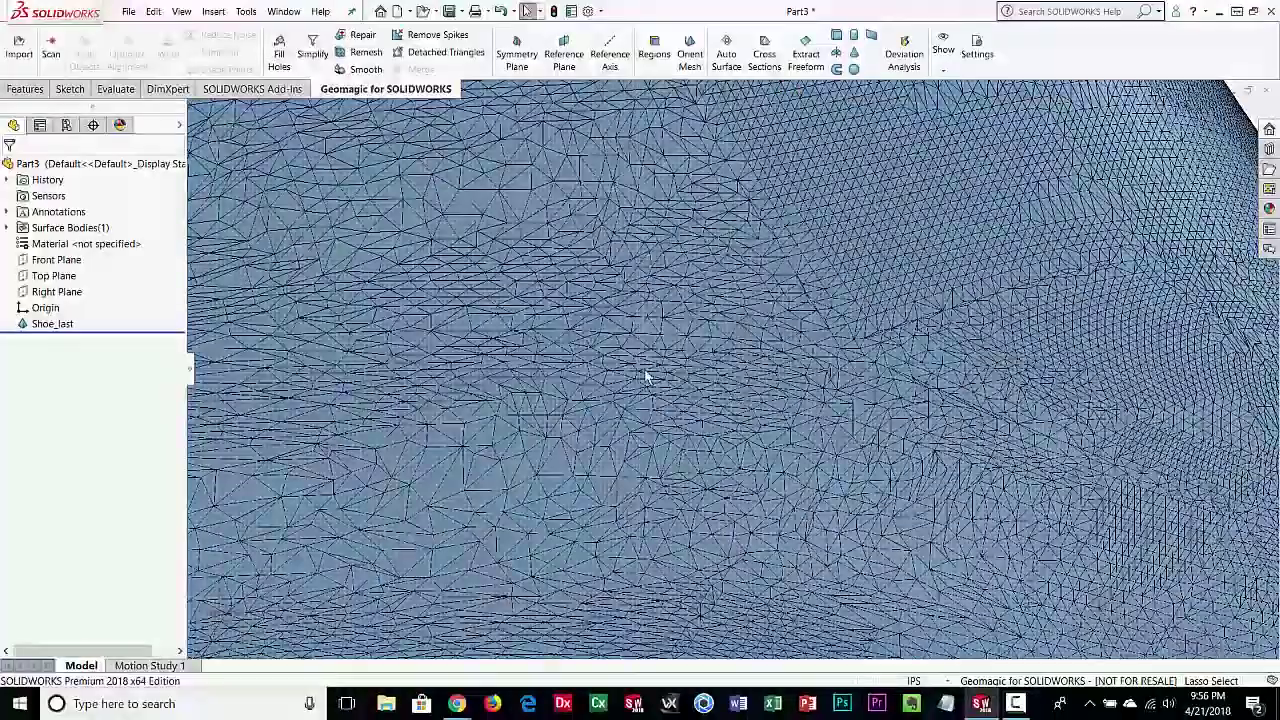
scroll(665, 340, up, 10)
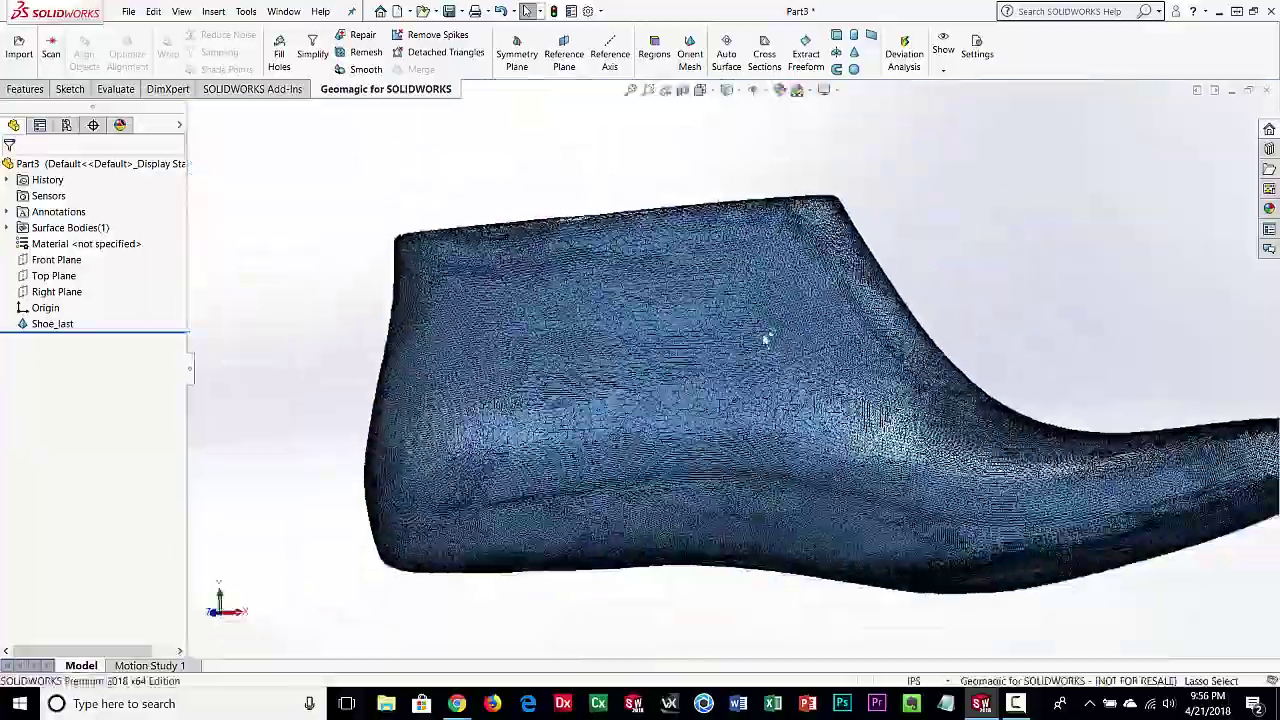
middle_drag(765, 340, 877, 357)
scroll(690, 355, up, 4)
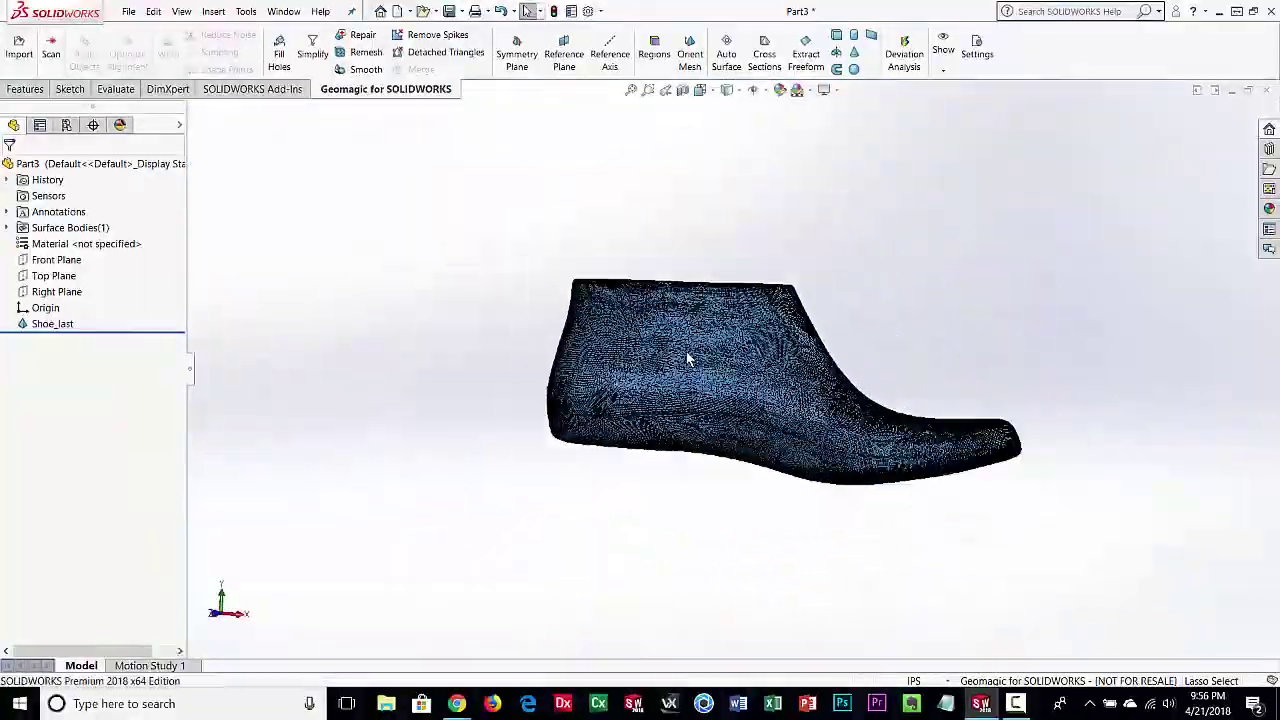
scroll(722, 371, down, 8)
scroll(700, 365, down, 3)
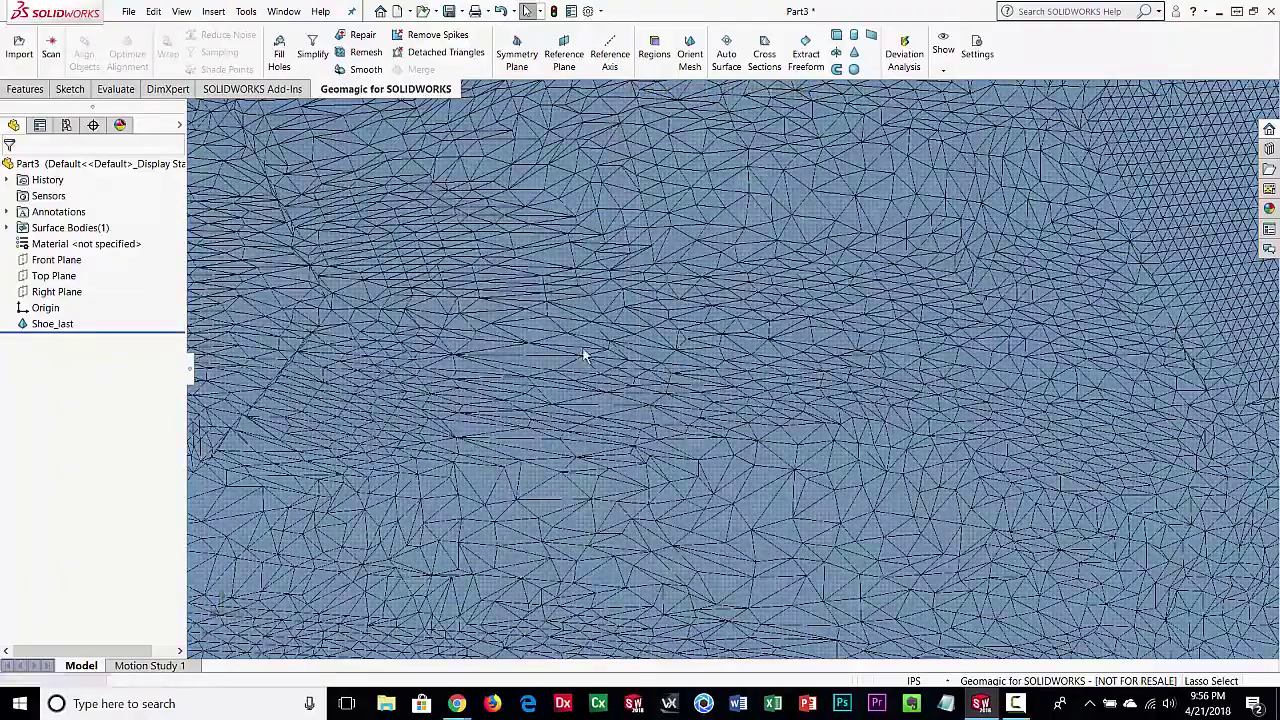
scroll(677, 363, up, 8)
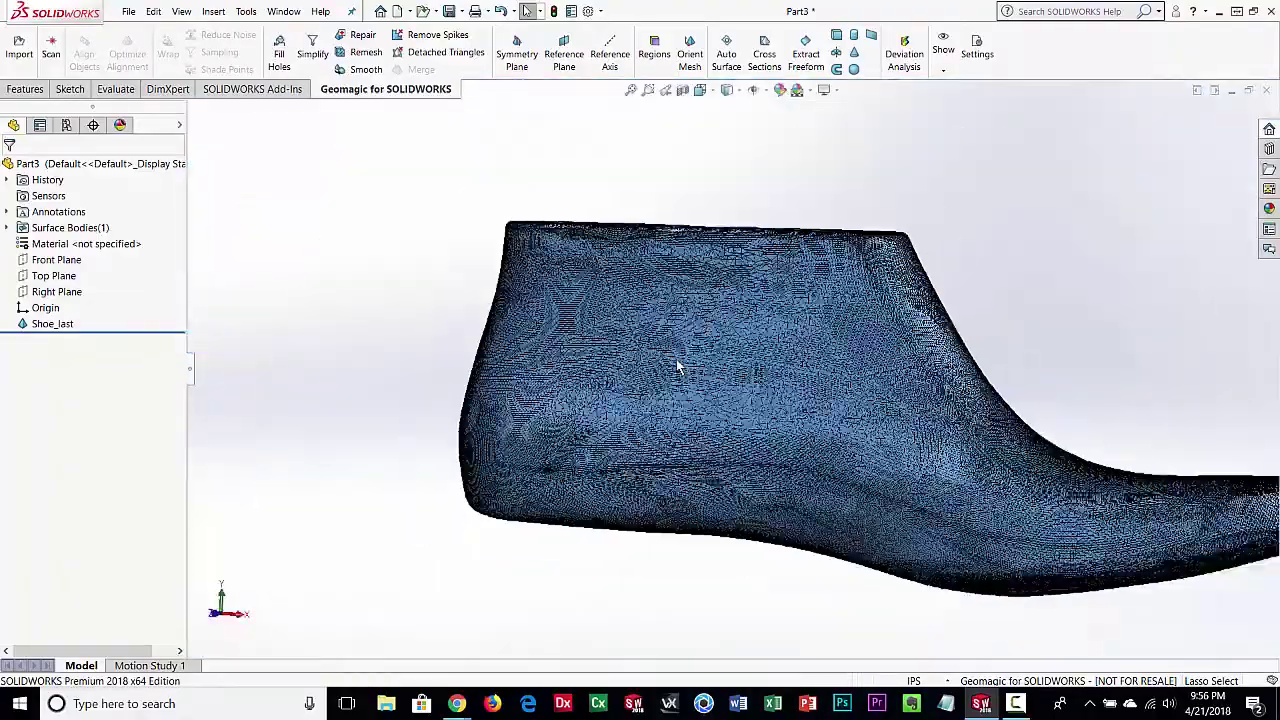
Turn off the mesh edge display so the shoe last is shown smoothly shaded
click(943, 55)
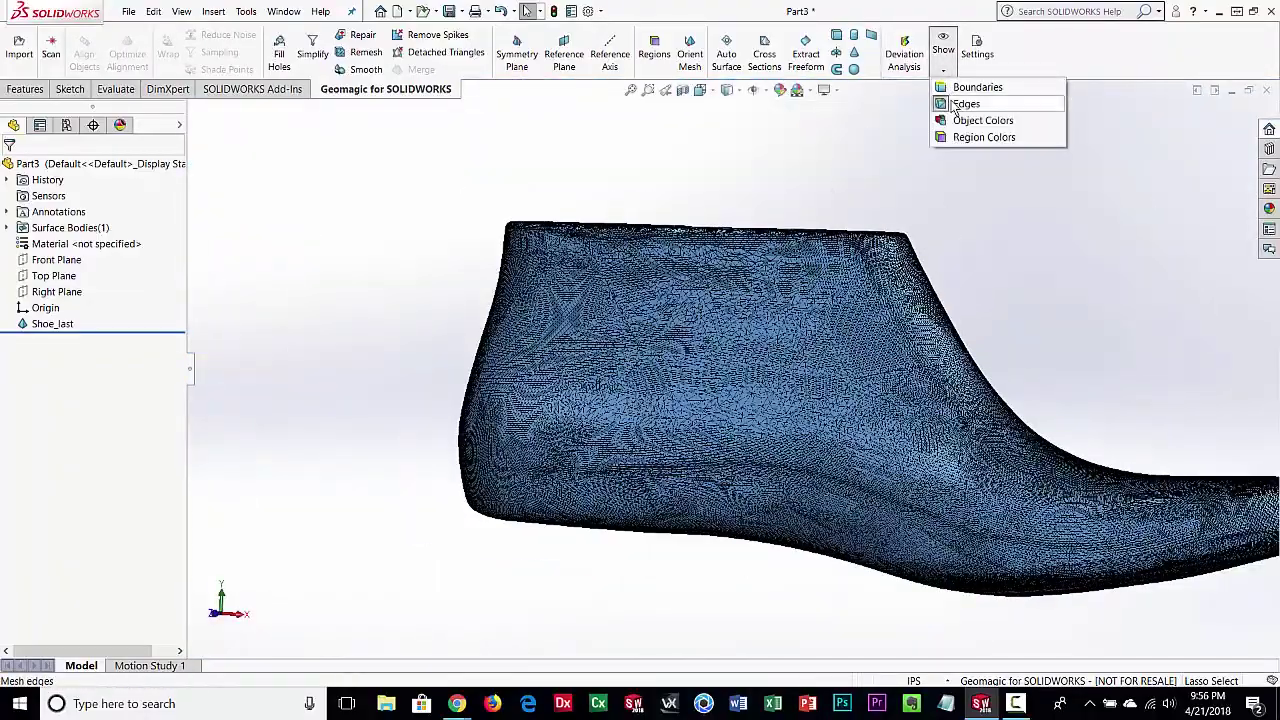
click(960, 103)
mouse_move(855, 298)
middle_down()
mouse_move(913, 351)
mouse_move(759, 330)
middle_up()
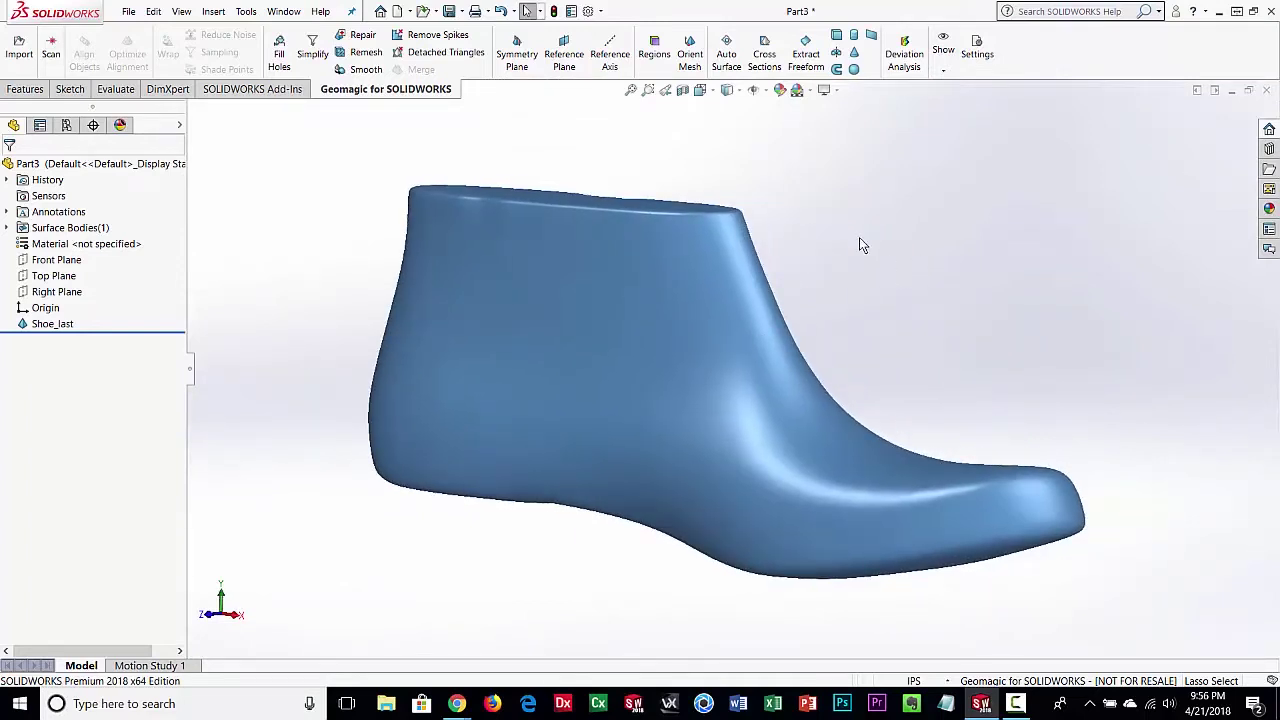
middle_drag(923, 260, 846, 249)
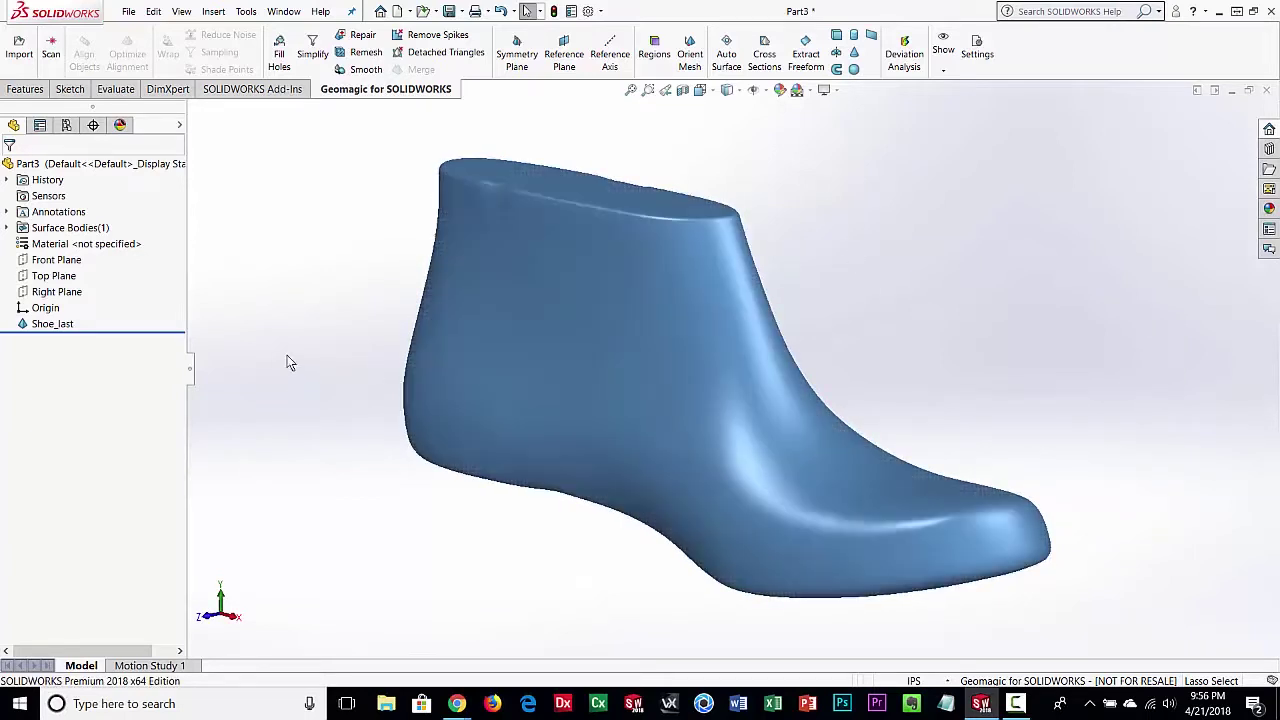
click(517, 60)
mouse_move(609, 601)
middle_down()
mouse_move(651, 343)
mouse_move(609, 617)
middle_up()
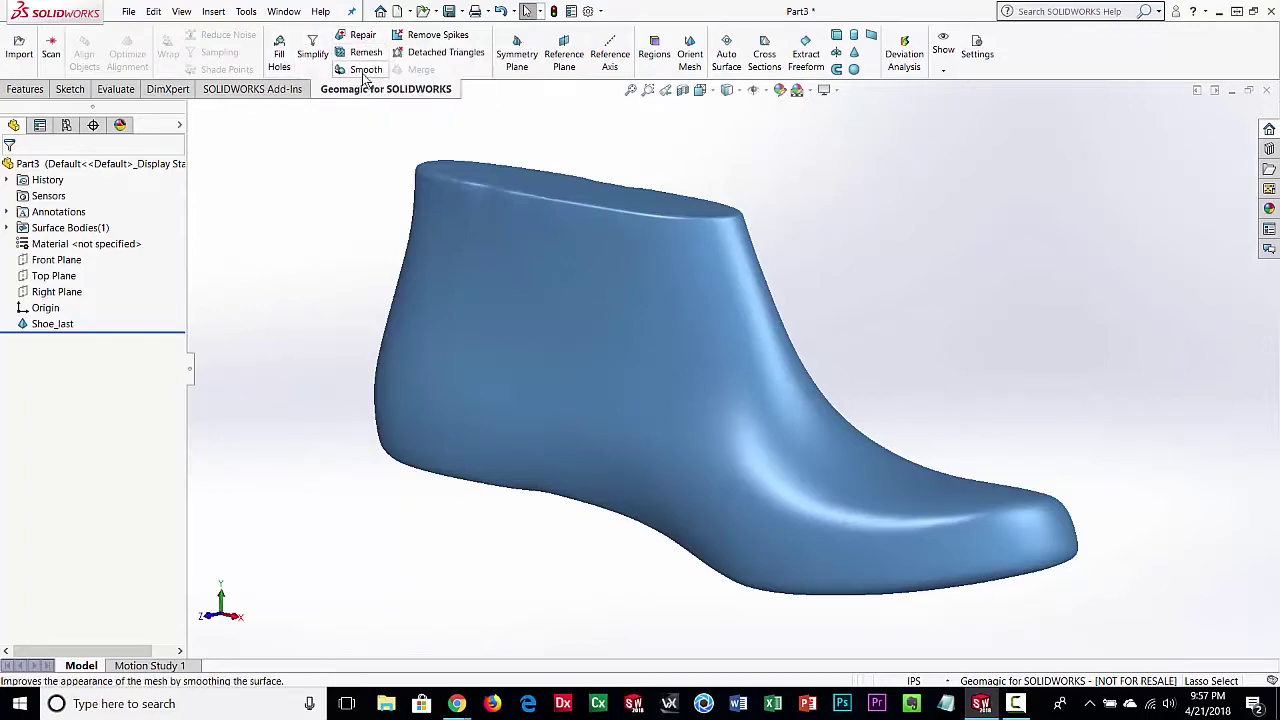
middle_drag(548, 429, 460, 371)
middle_drag(620, 410, 940, 278)
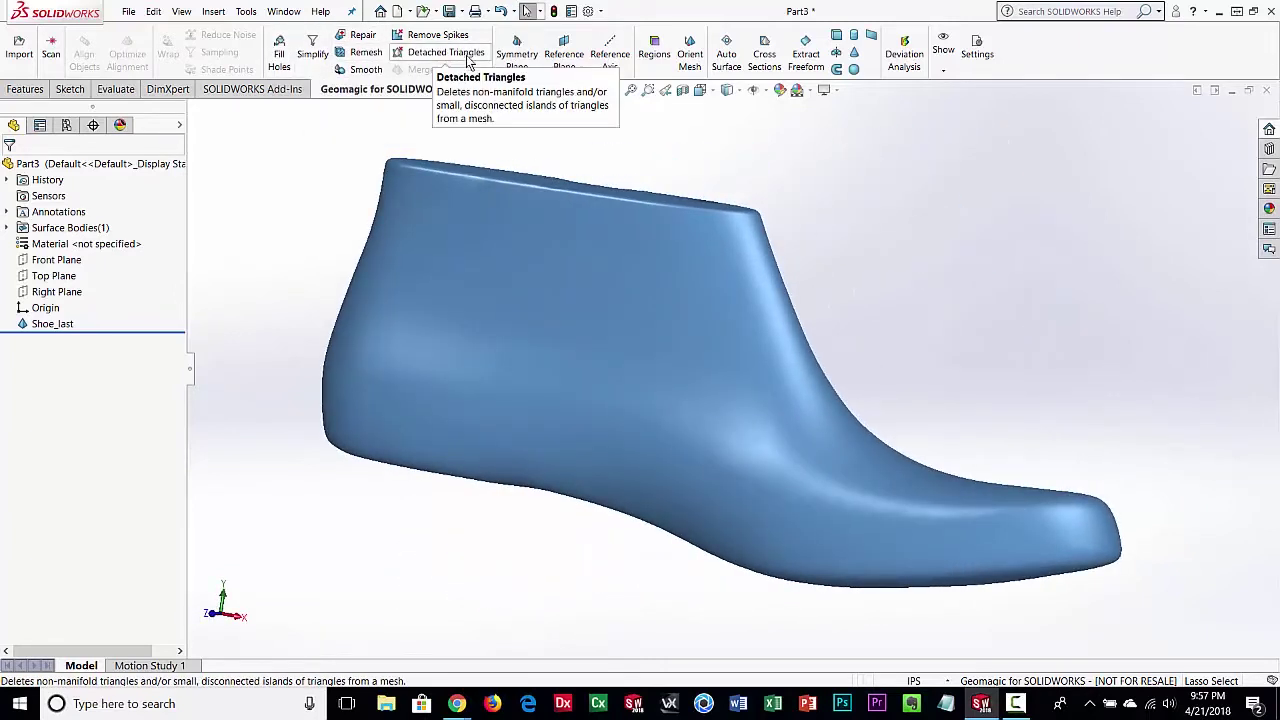
mouse_move(765, 288)
middle_down()
mouse_move(700, 286)
mouse_move(757, 297)
middle_up()
Run Auto Surface on the Shoe_last mesh with Mechanical geometry, an auto-estimated patch count and adaptive tolerance surface fitting
click(727, 55)
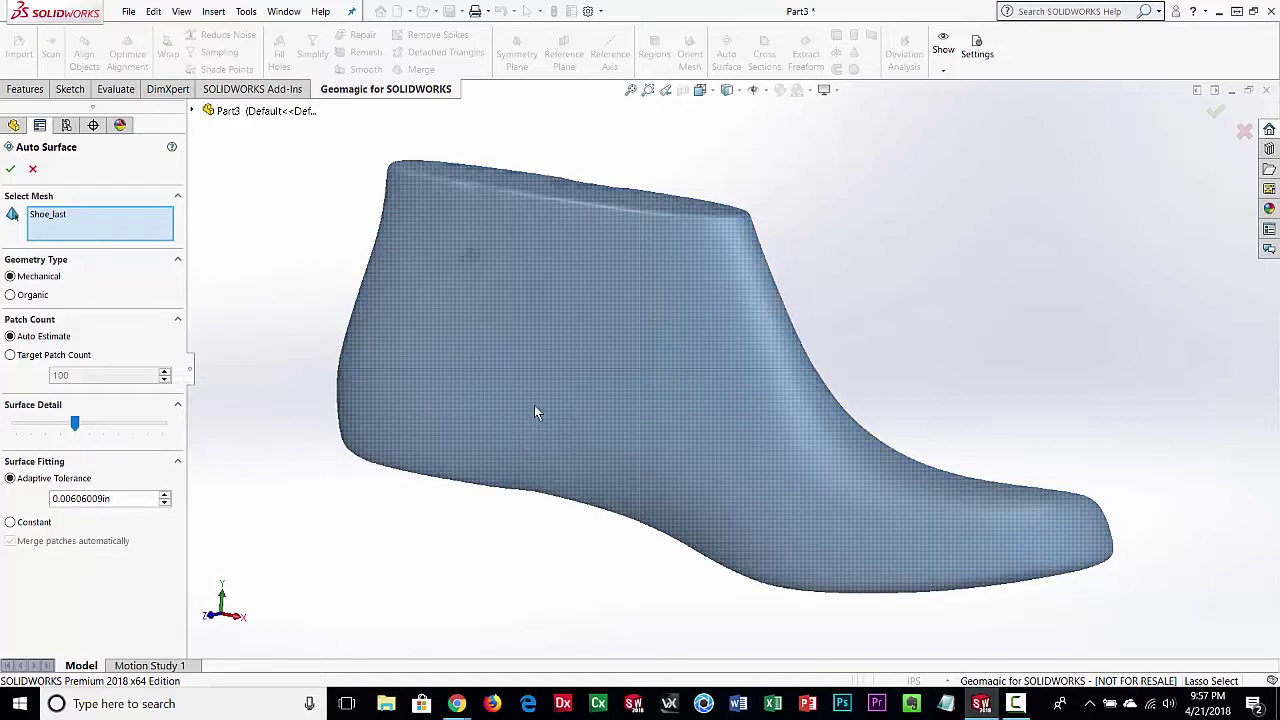
click(10, 170)
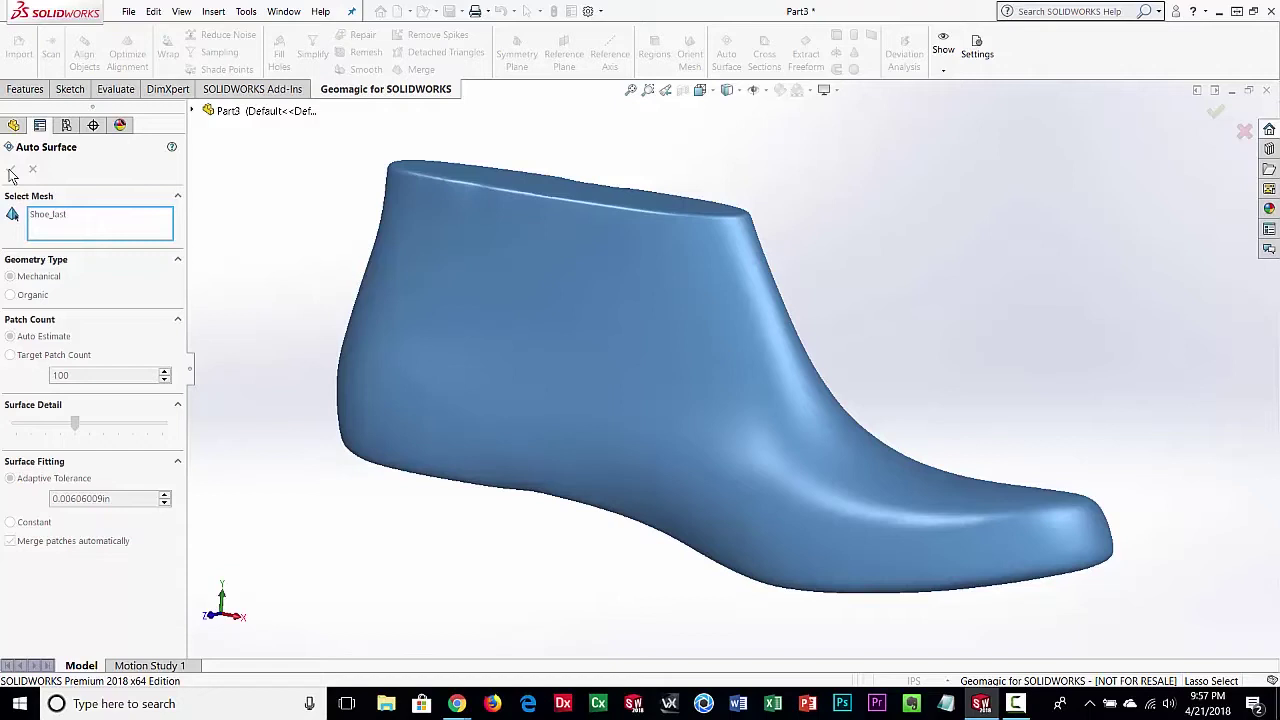
click(11, 172)
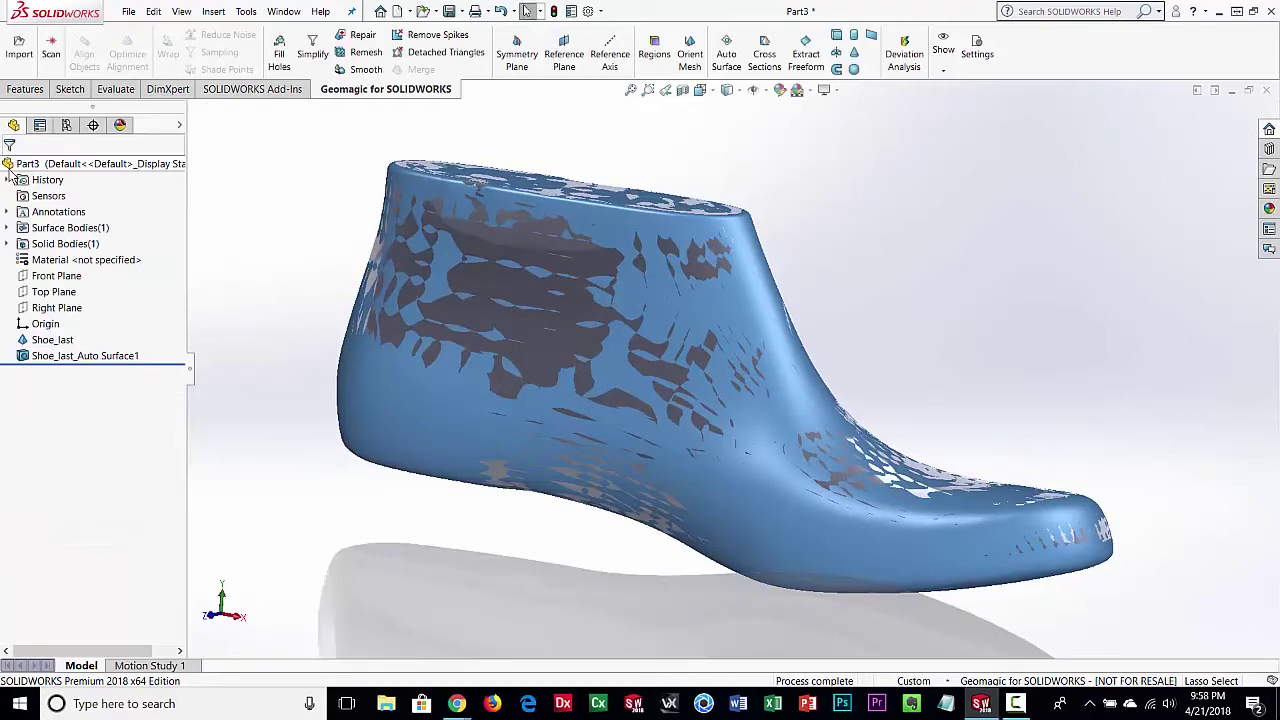
Hide the Shoe_last mesh and display the auto-surfaced solid shaded with edges
click(40, 340)
click(40, 320)
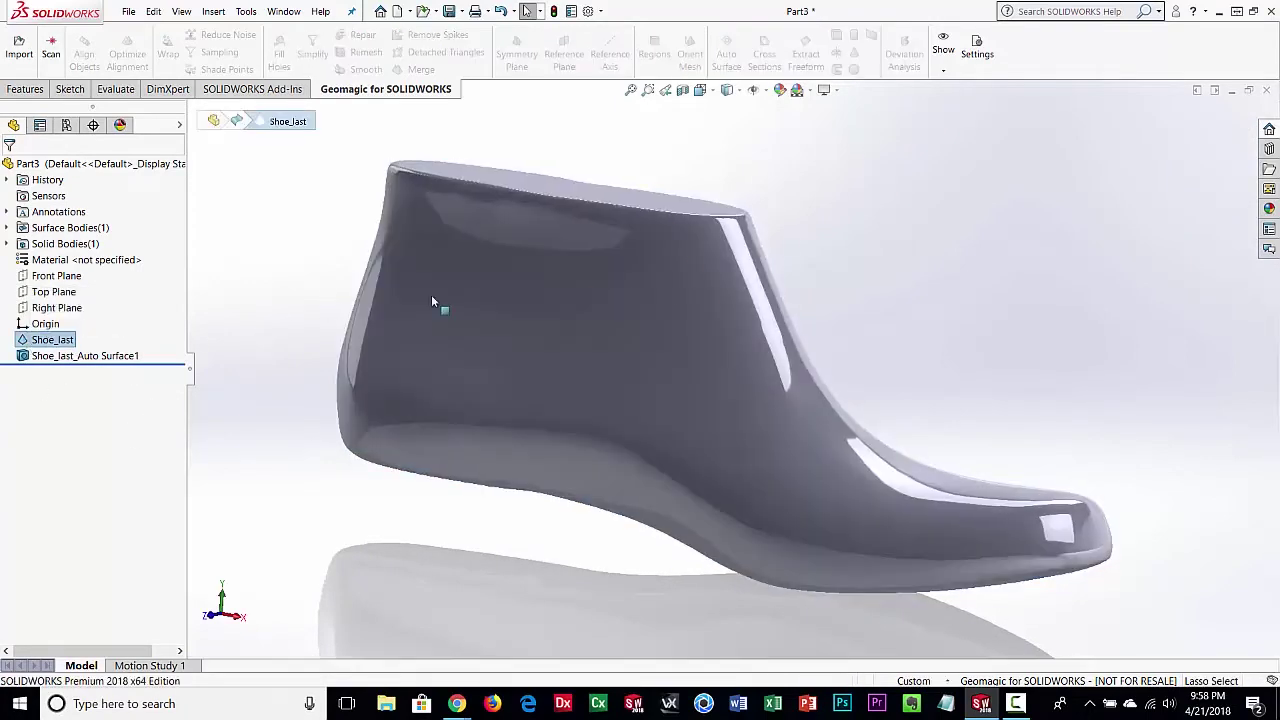
click(740, 91)
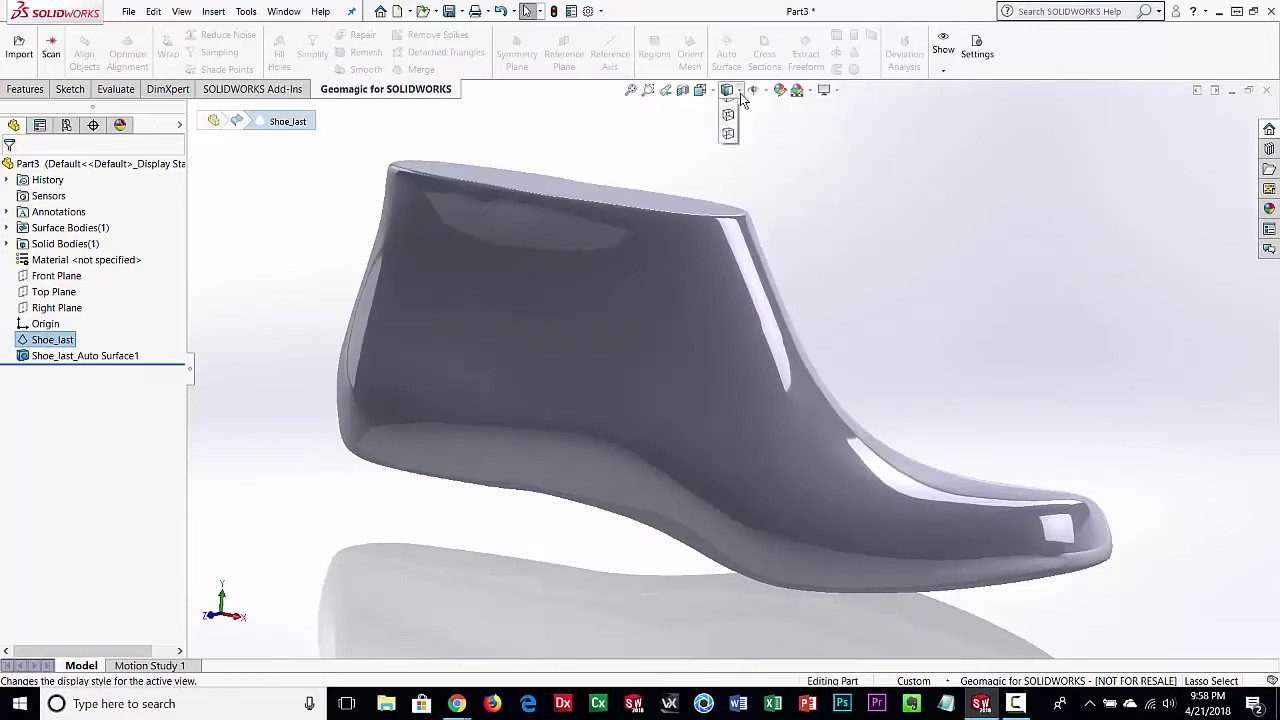
click(731, 112)
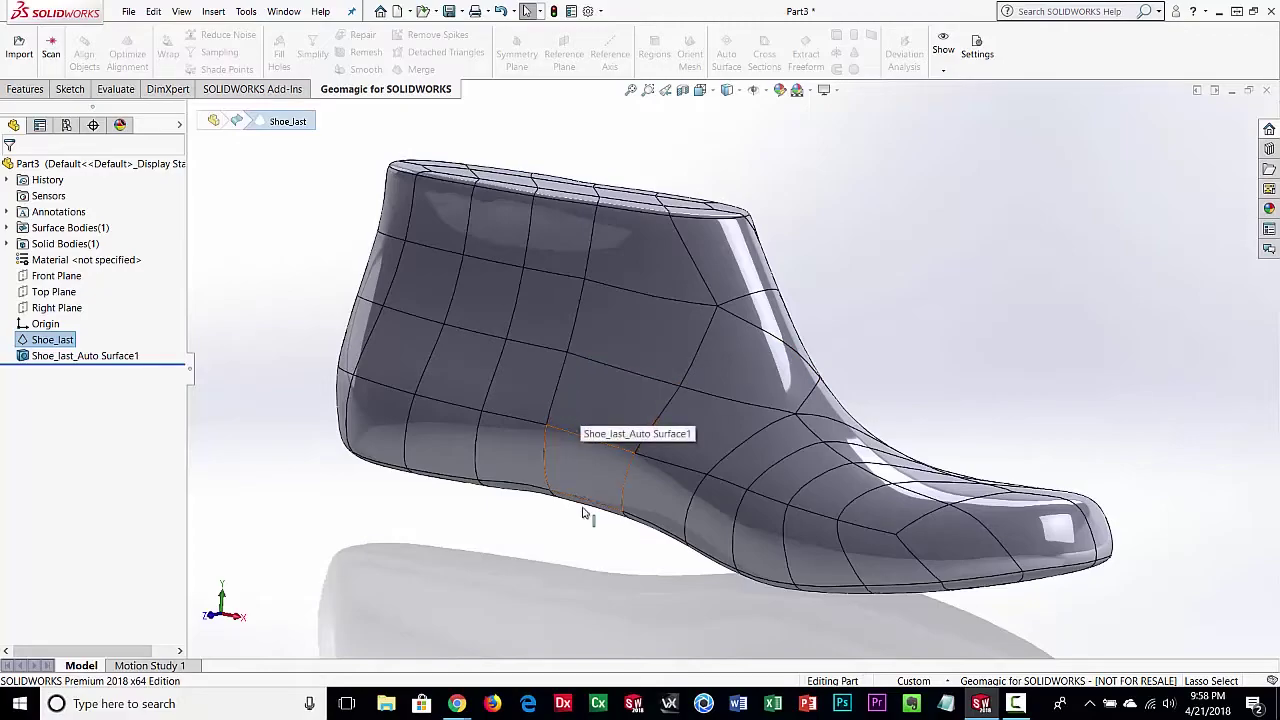
Examine the patch layout of the auto-surfaced shoe last on its side, sole, top and toe
middle_drag(583, 512, 609, 569)
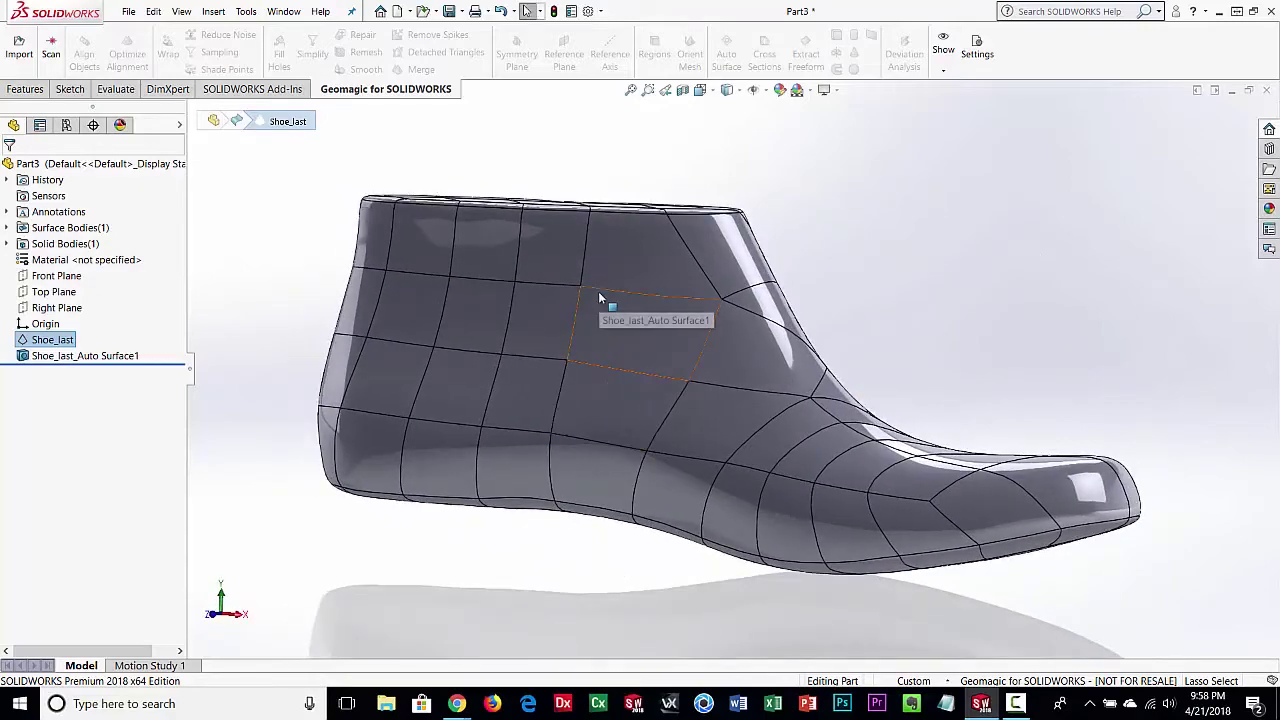
mouse_move(586, 277)
middle_down()
mouse_move(583, 491)
mouse_move(575, 453)
mouse_move(596, 417)
middle_up()
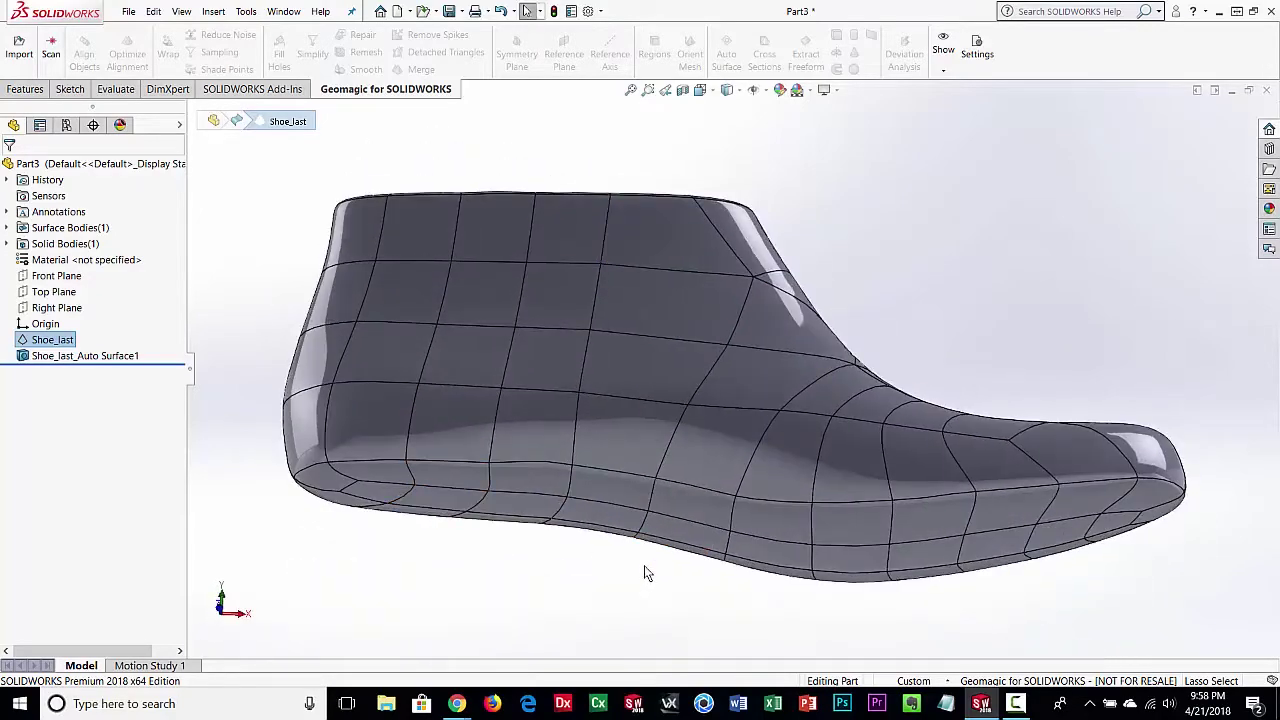
middle_drag(644, 565, 617, 612)
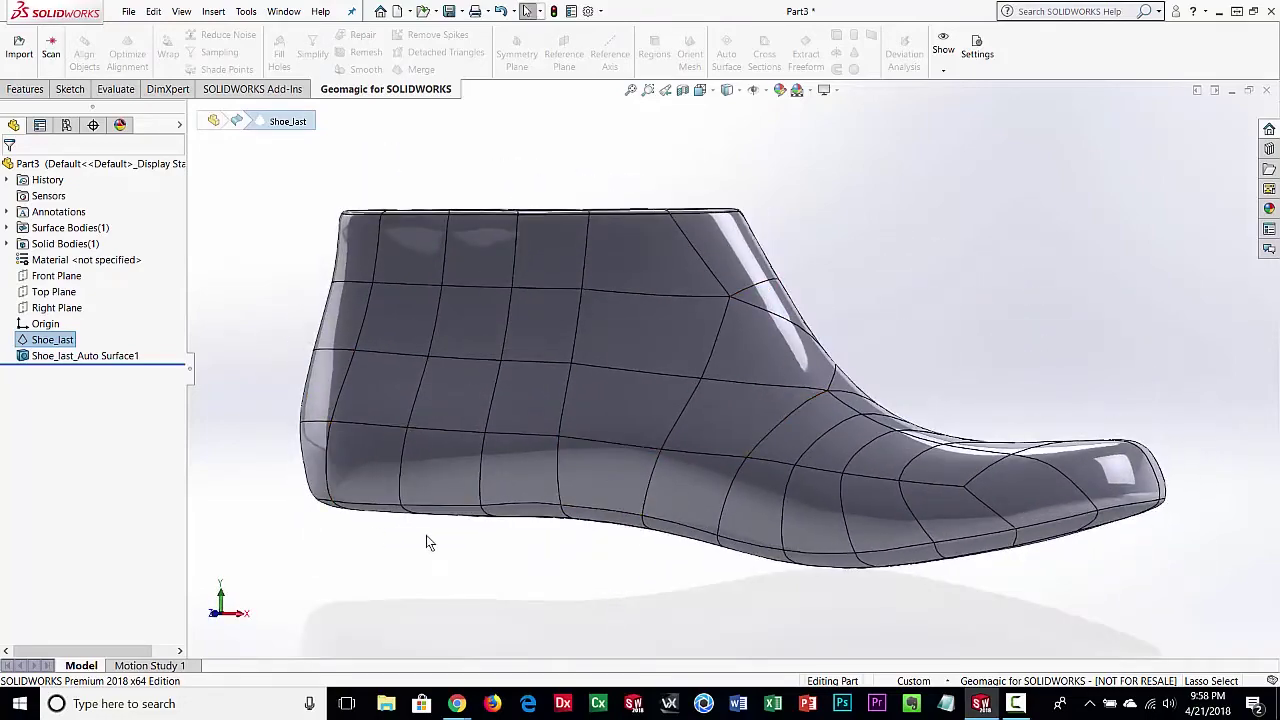
middle_drag(730, 370, 705, 285)
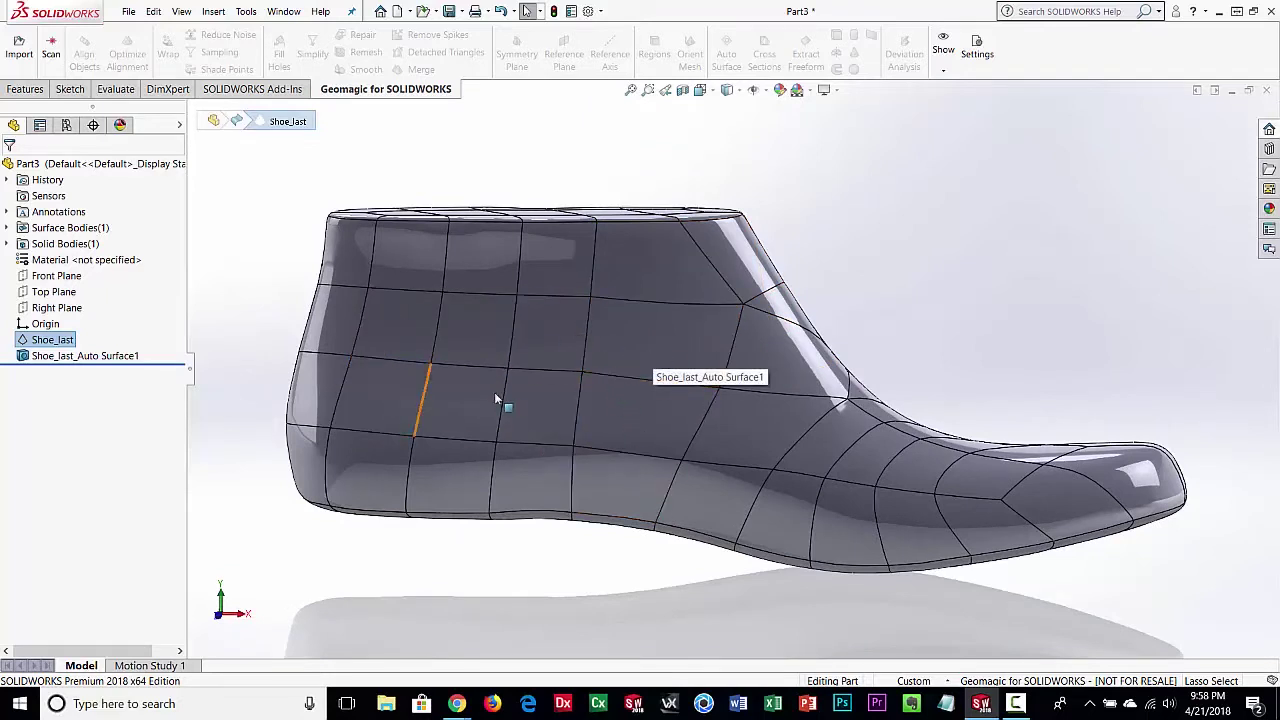
middle_drag(494, 392, 770, 165)
middle_drag(517, 485, 686, 358)
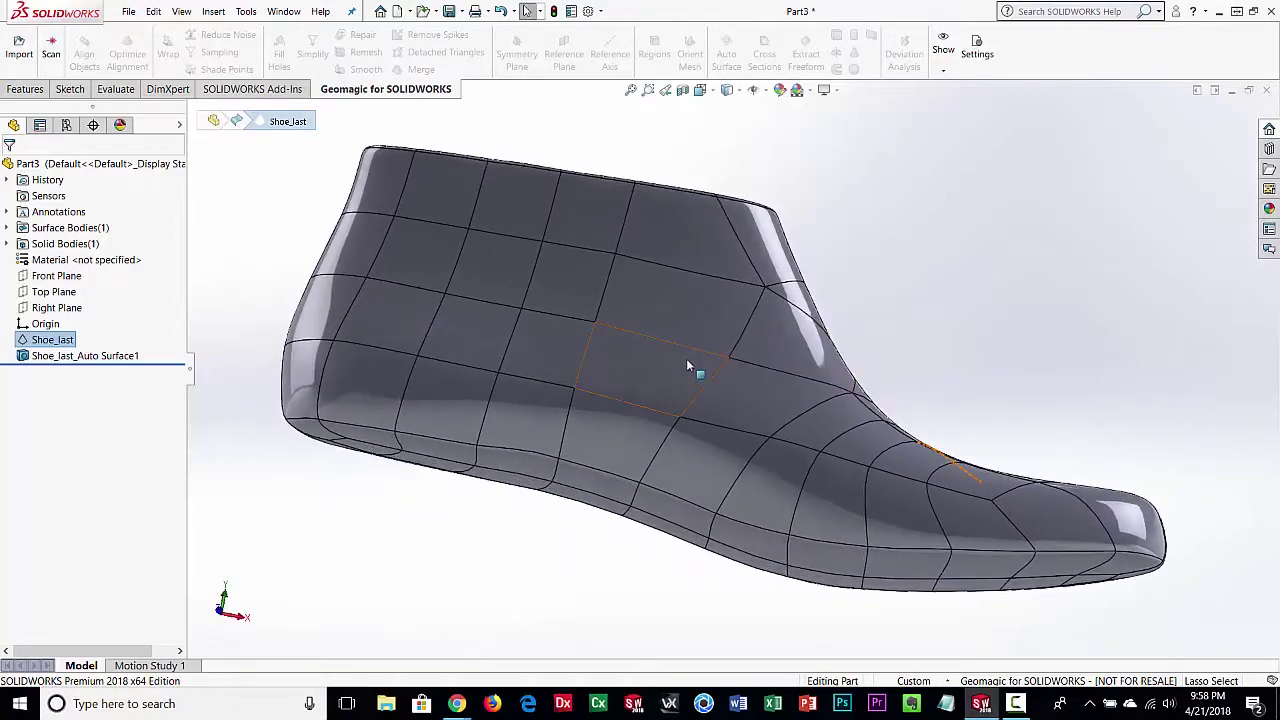
middle_drag(838, 200, 816, 218)
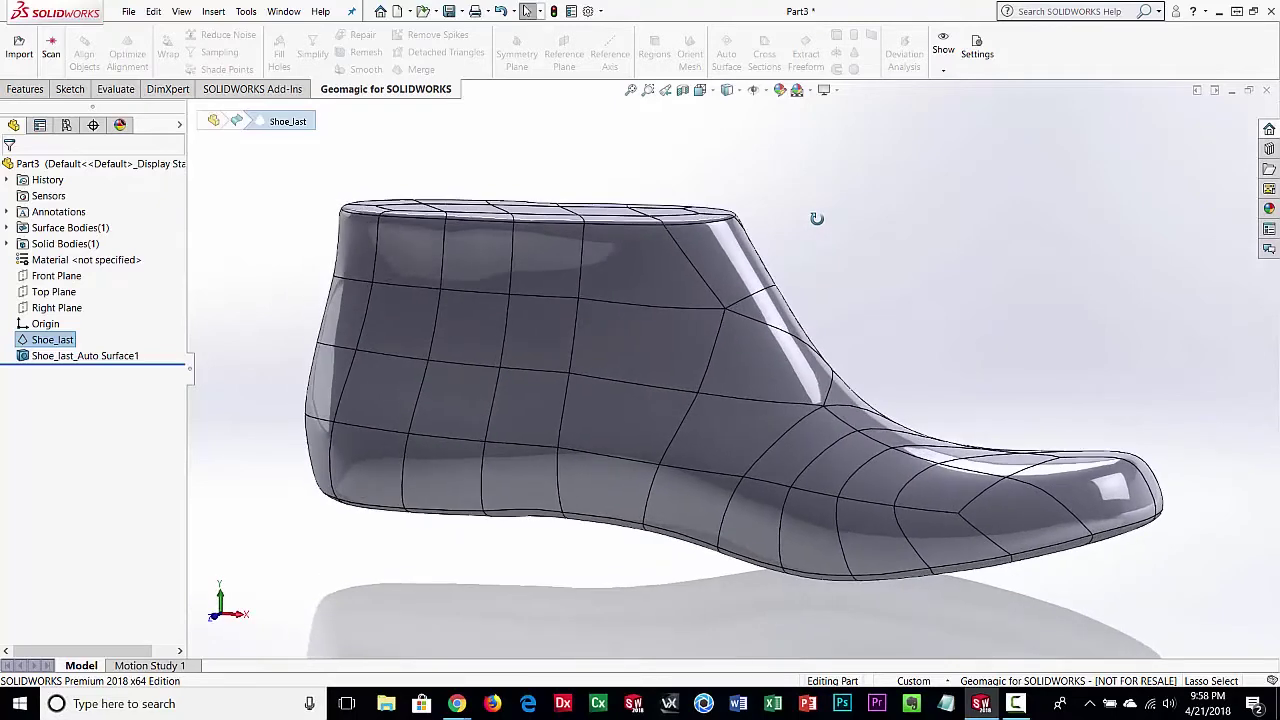
middle_drag(776, 503, 941, 371)
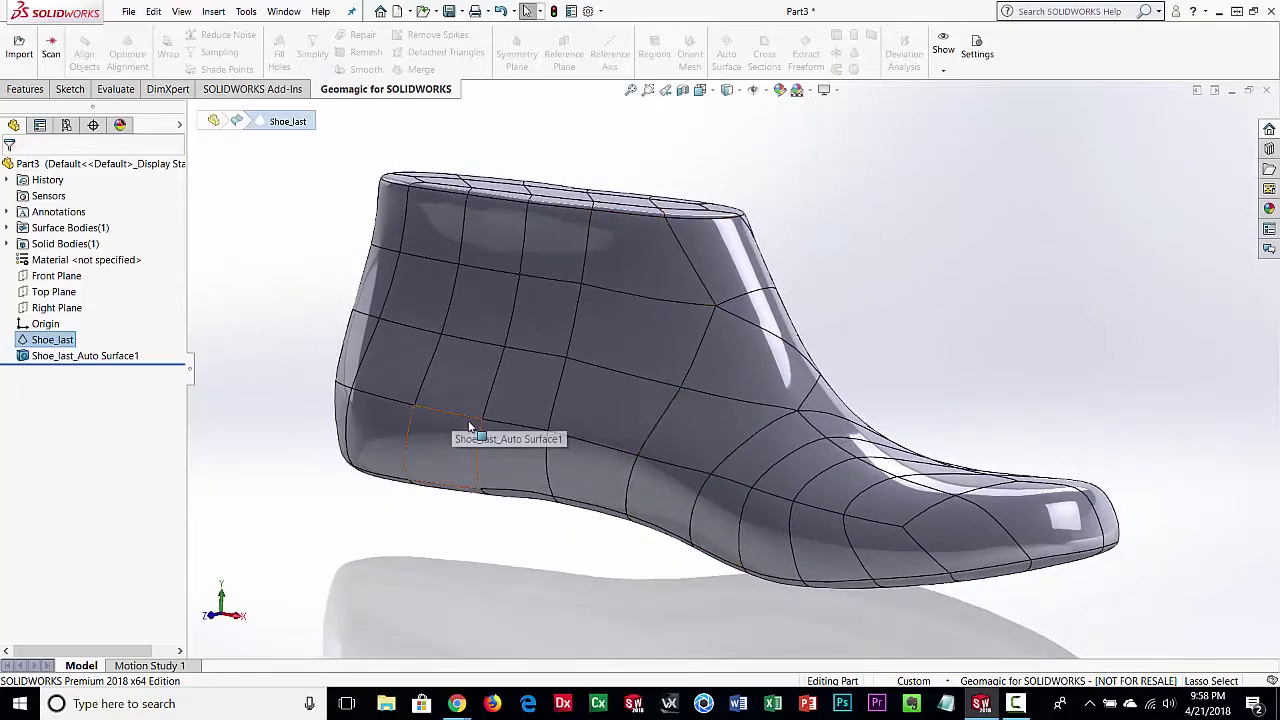
middle_drag(605, 525, 620, 606)
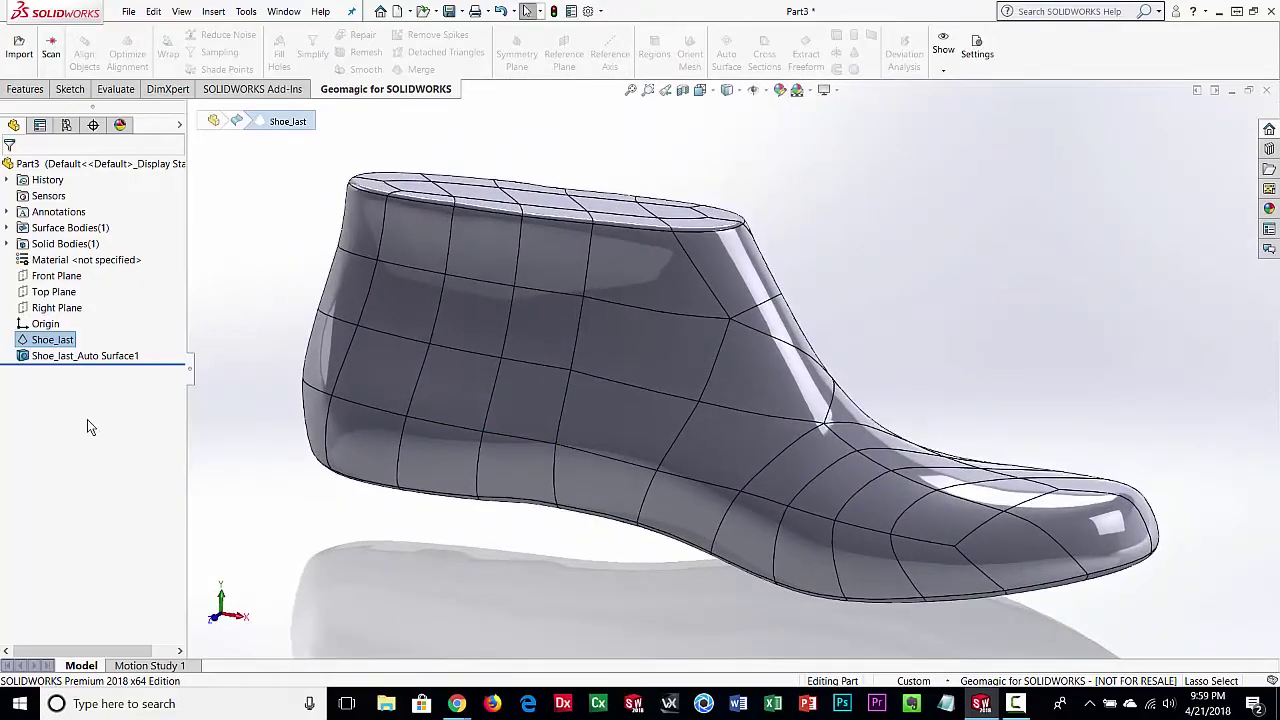
Show the Shoe_last mesh and run a Deviation Analysis between it and the Shoe_last_Auto Surface1 body with a 45° critical angle
click(45, 340)
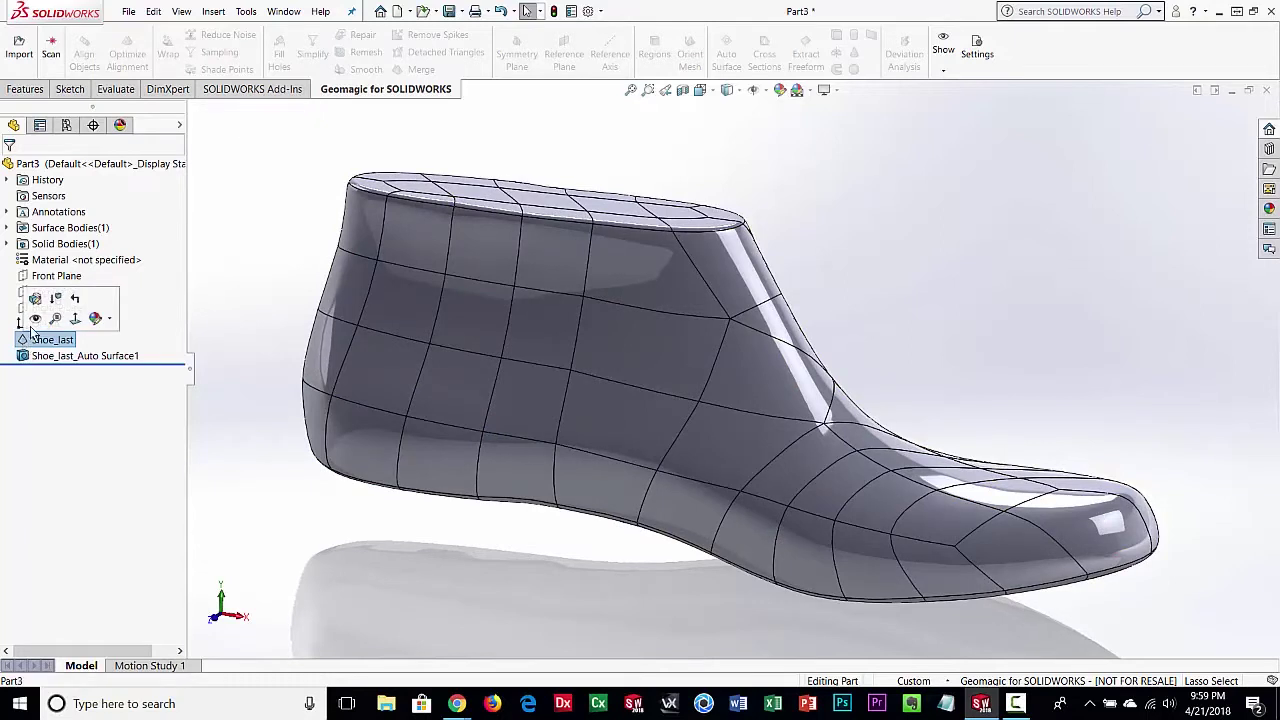
click(35, 319)
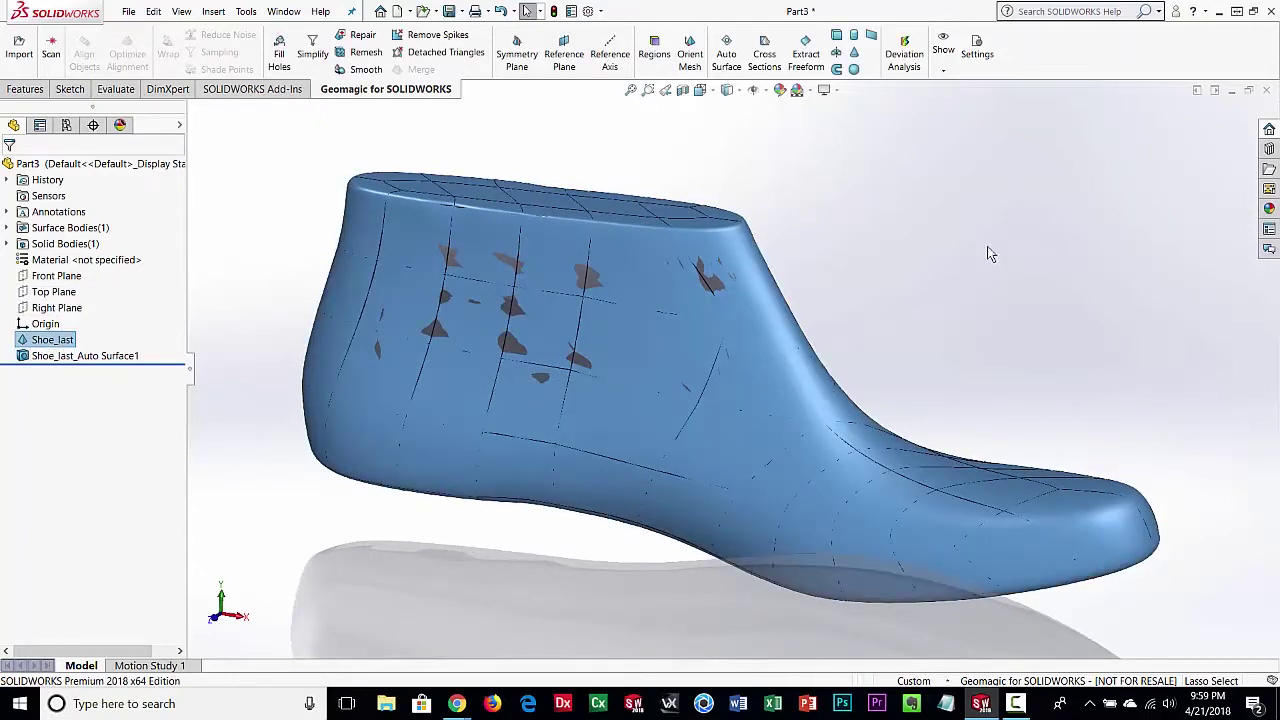
click(904, 60)
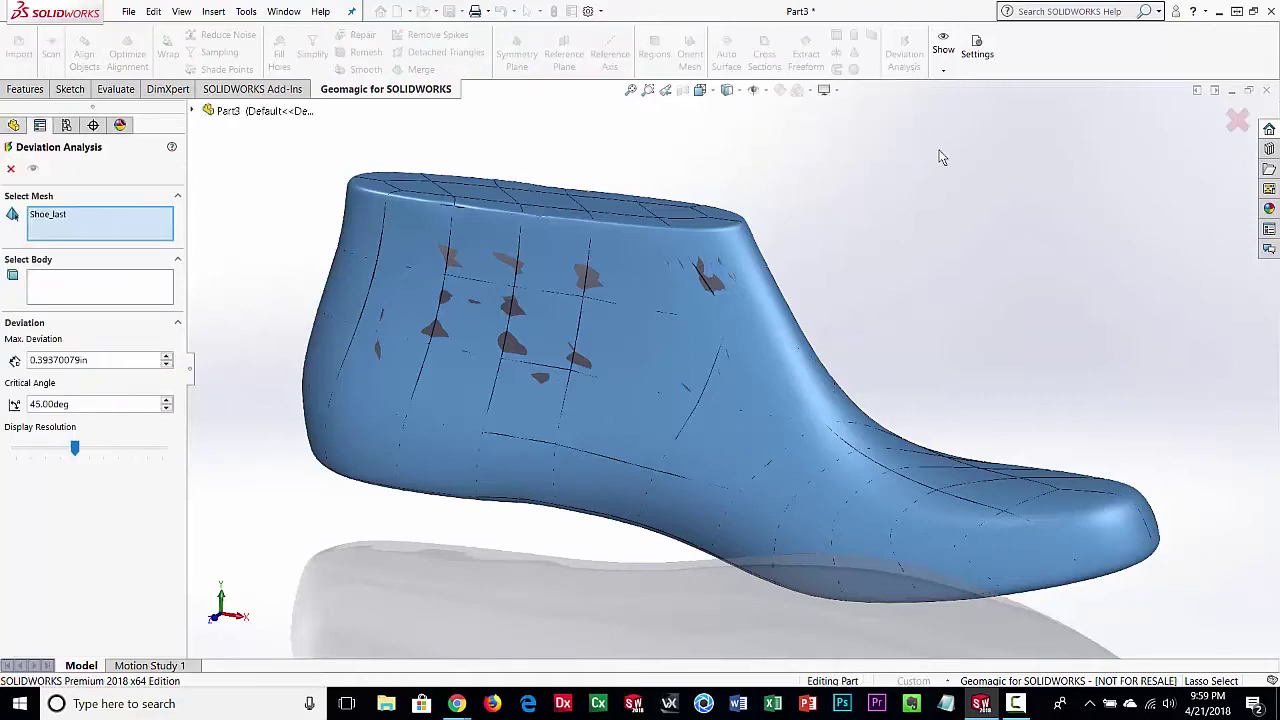
click(79, 291)
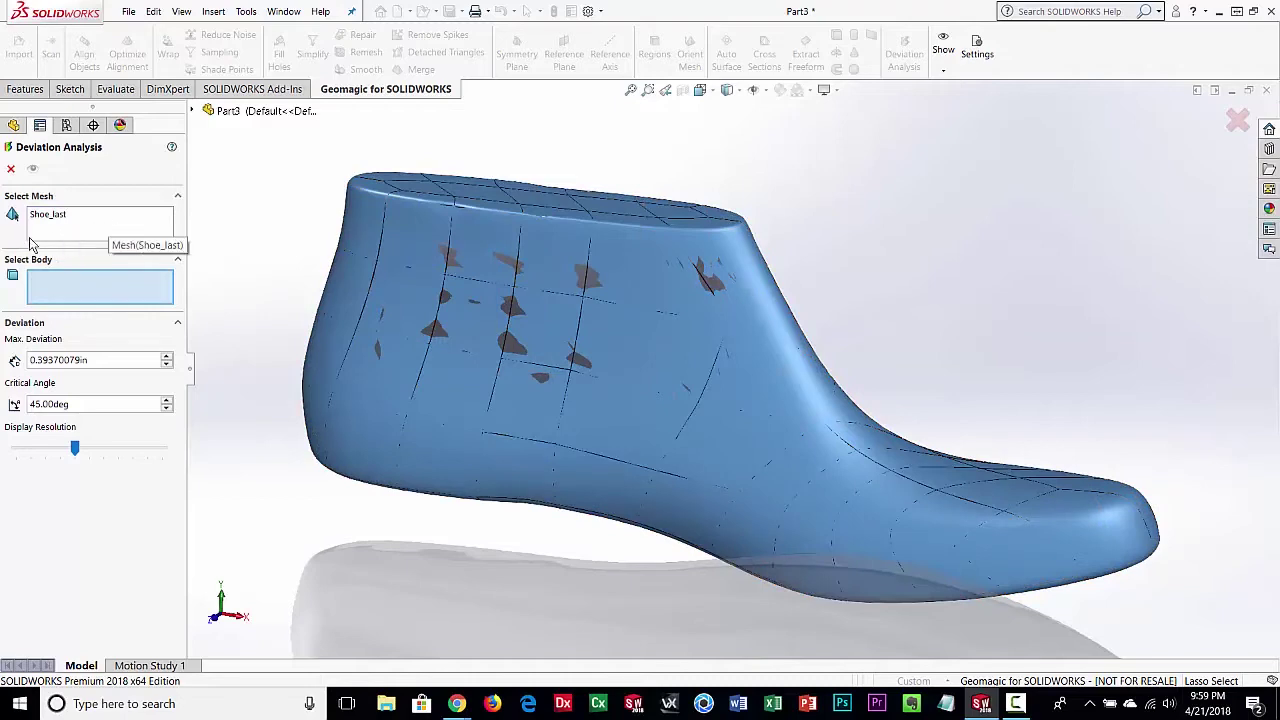
click(465, 311)
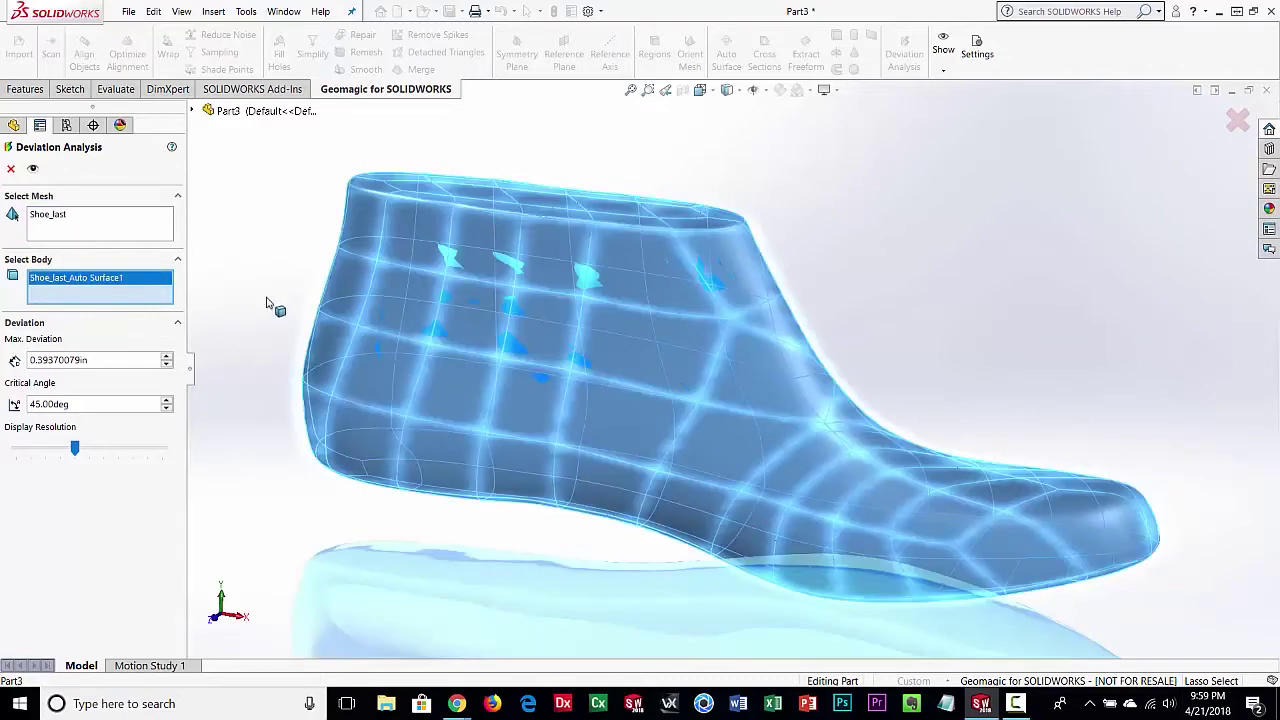
click(33, 171)
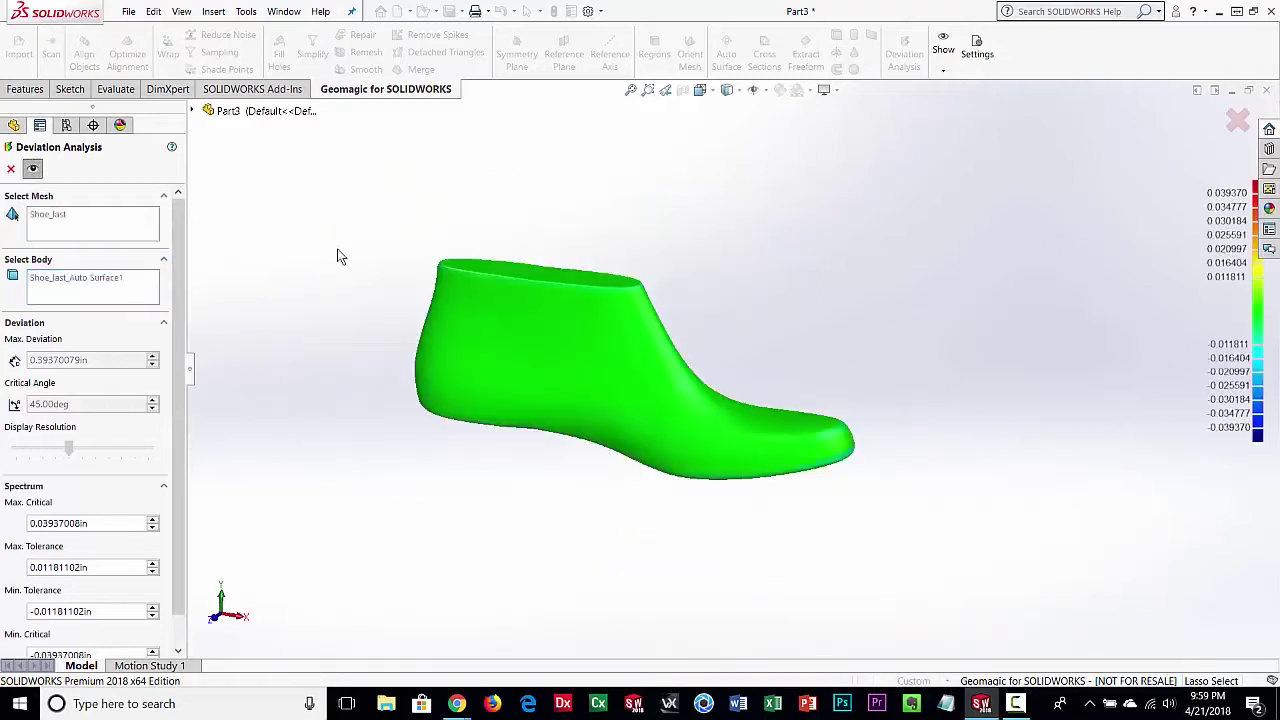
Examine the deviation color map along the sole edge, toe and both sides of the shoe last, and close the analysis
middle_drag(773, 384, 691, 369)
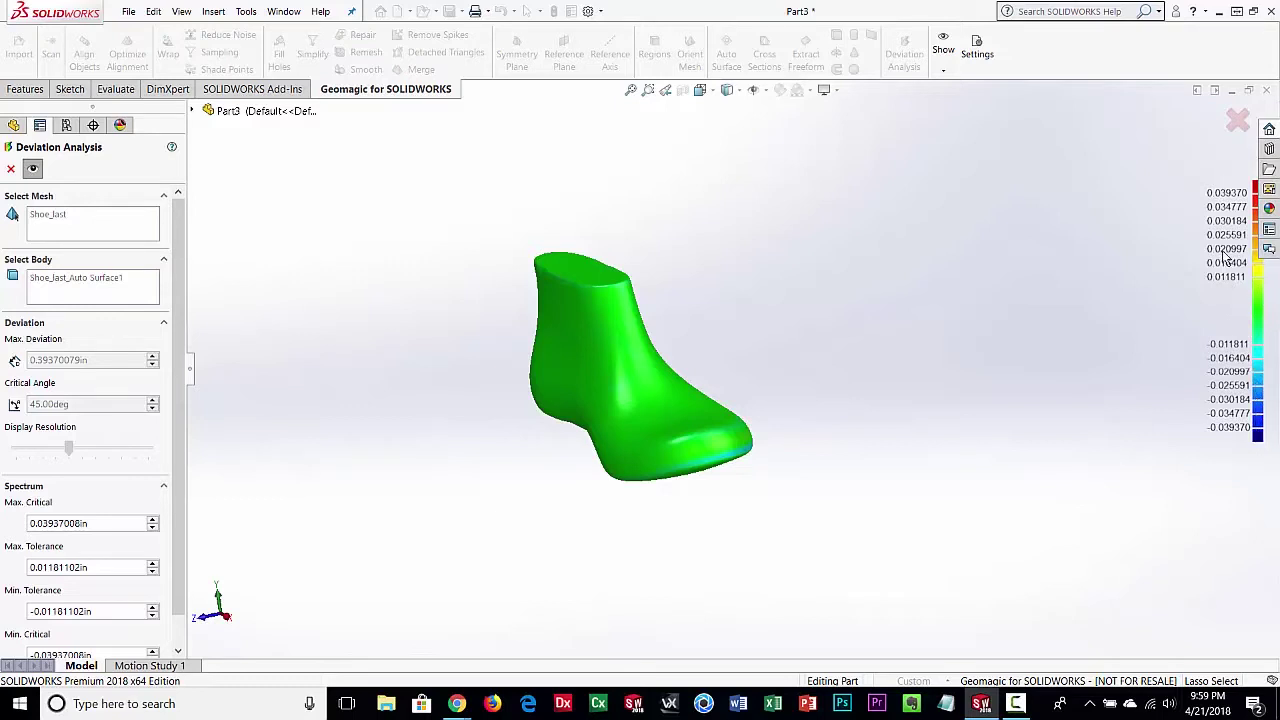
middle_drag(704, 390, 600, 363)
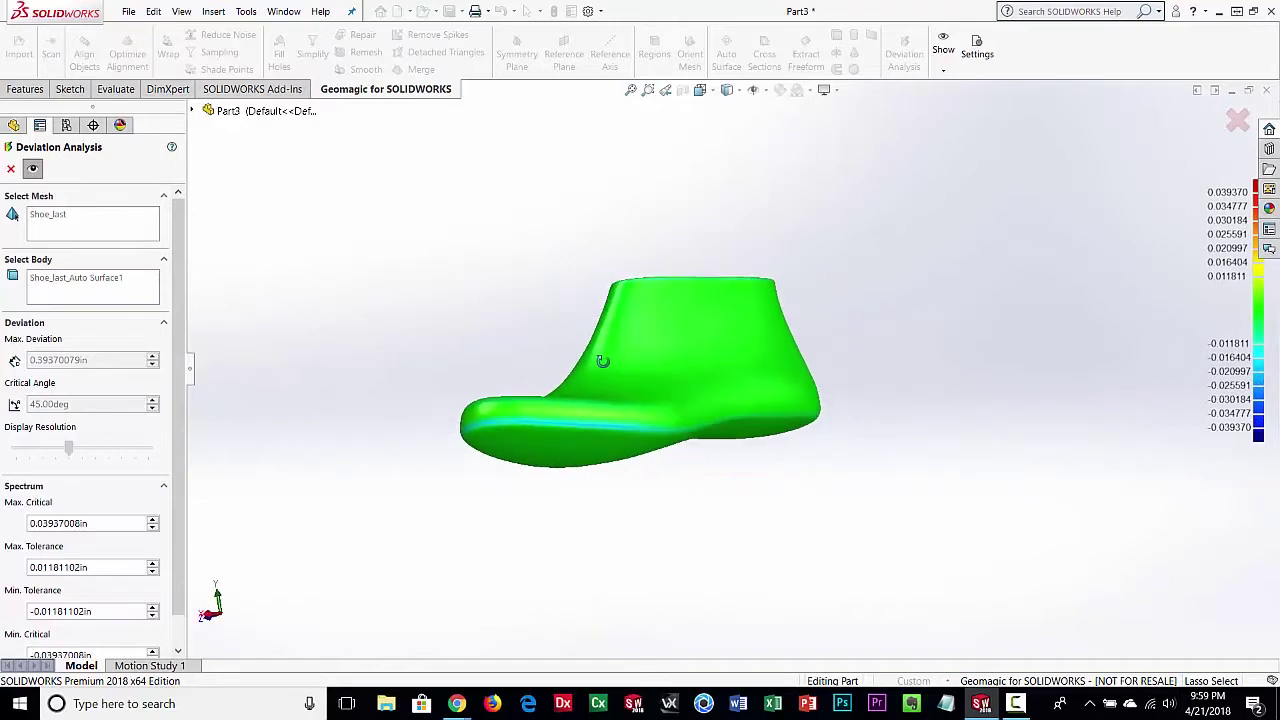
scroll(551, 428, down, 5)
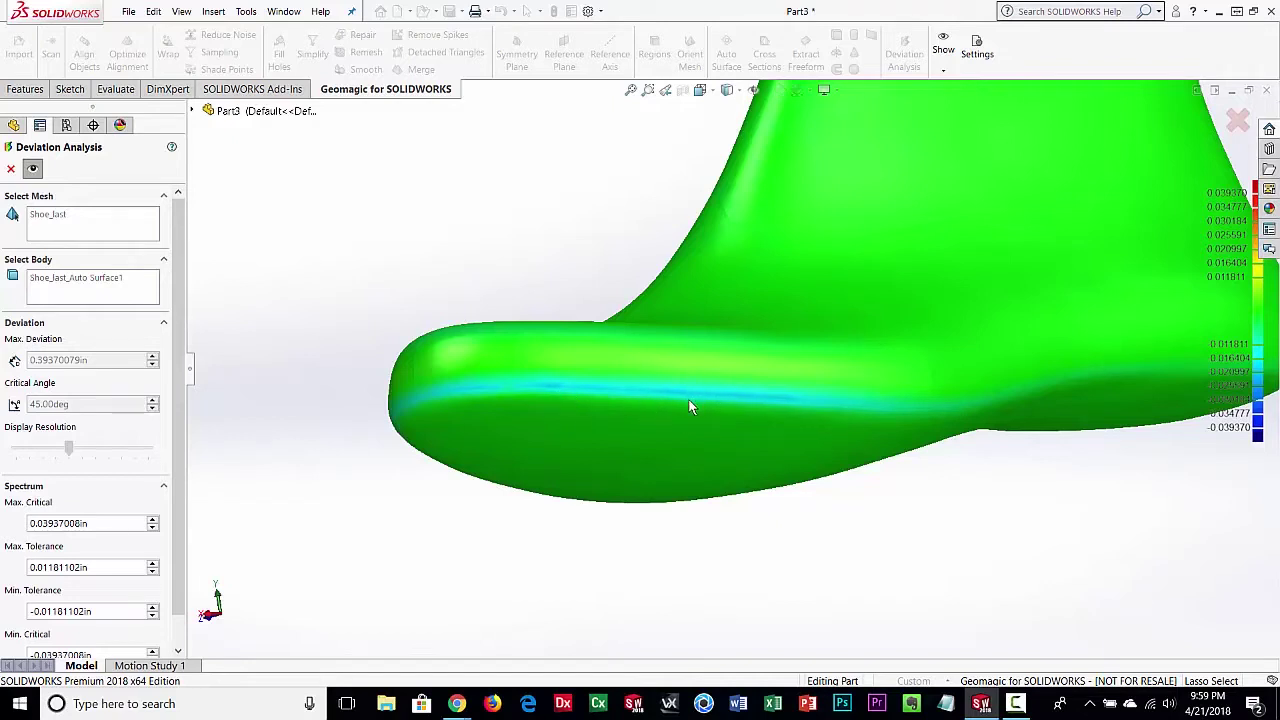
middle_drag(715, 397, 797, 394)
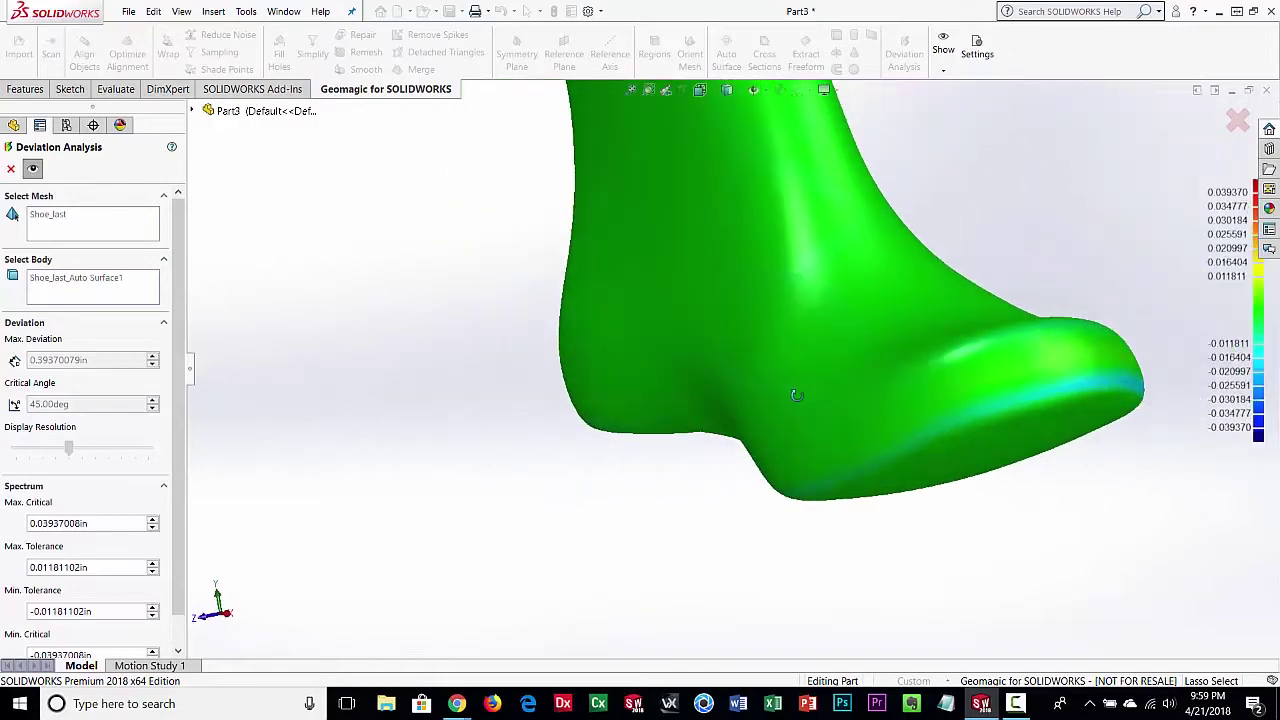
middle_drag(598, 405, 651, 371)
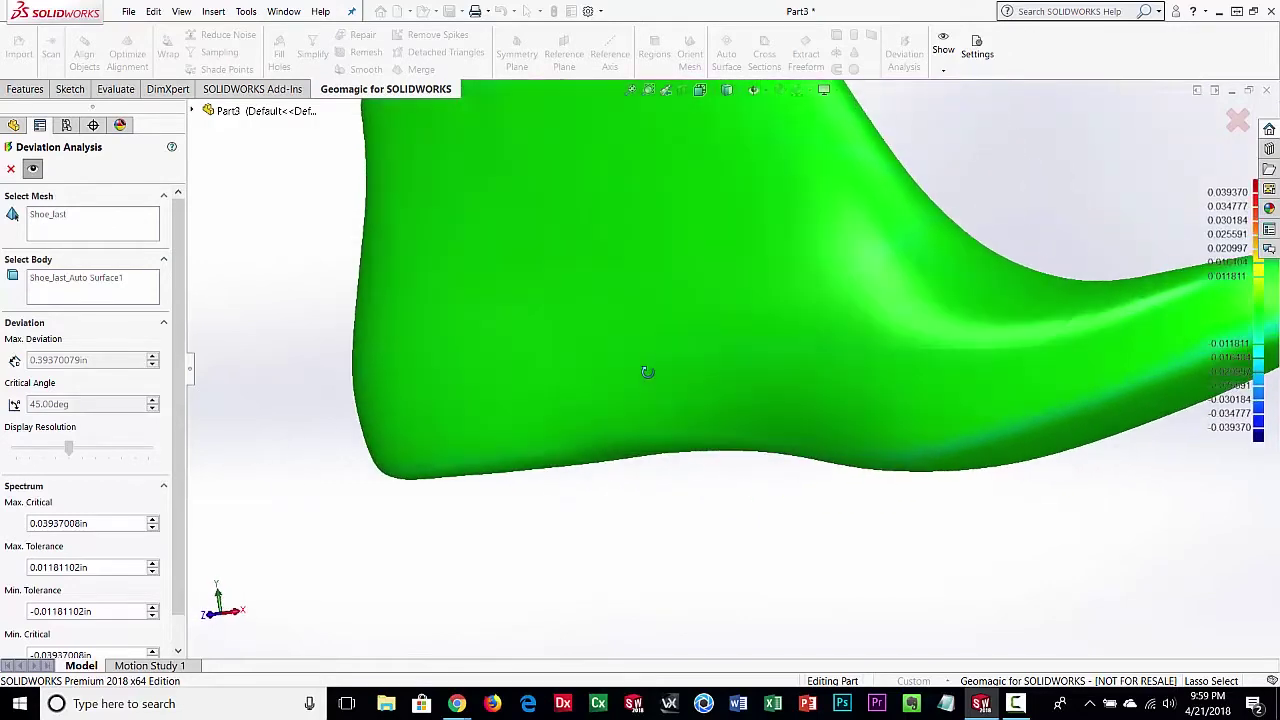
scroll(666, 403, up, 3)
scroll(650, 423, up, 2)
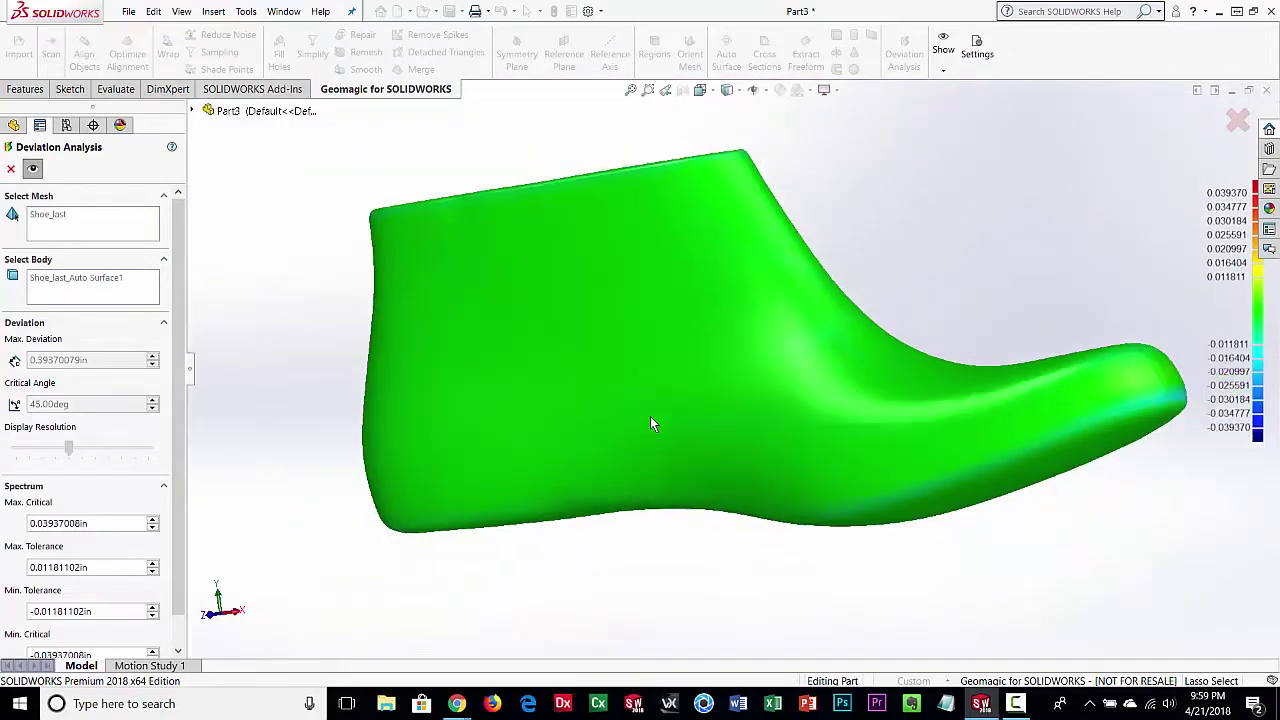
mouse_move(654, 423)
middle_down()
mouse_move(829, 409)
mouse_move(663, 437)
middle_up()
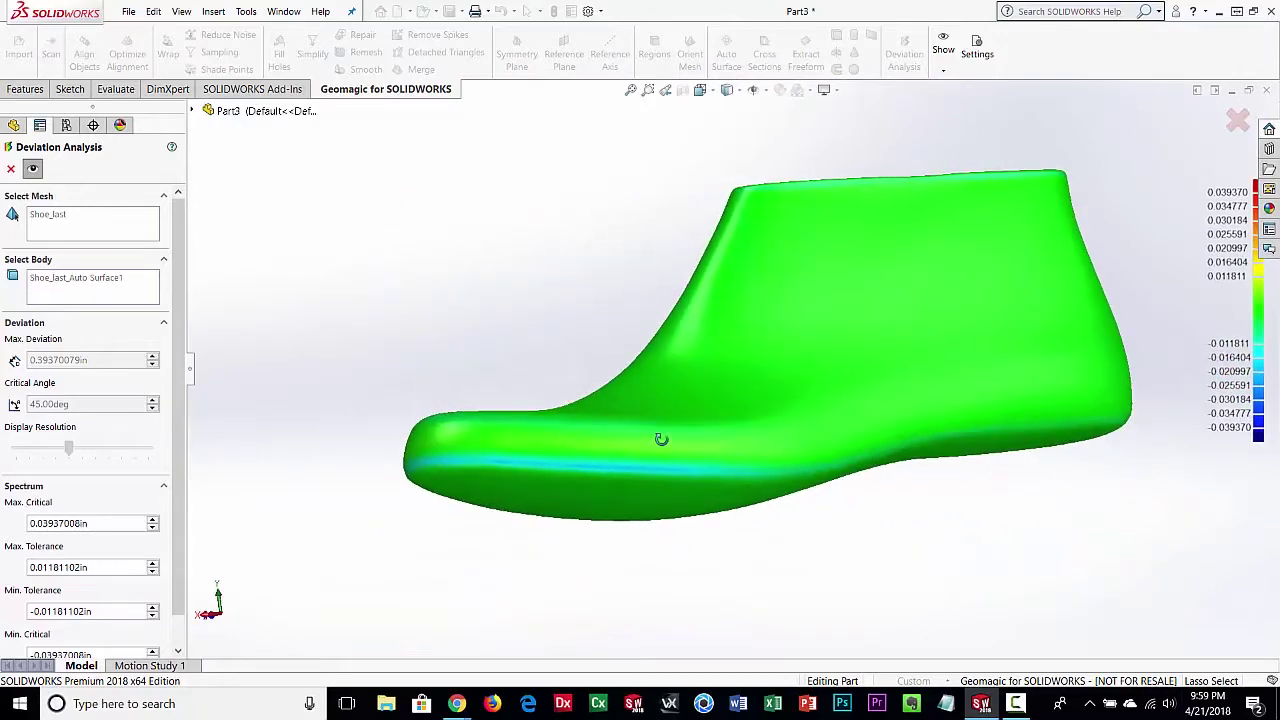
click(32, 168)
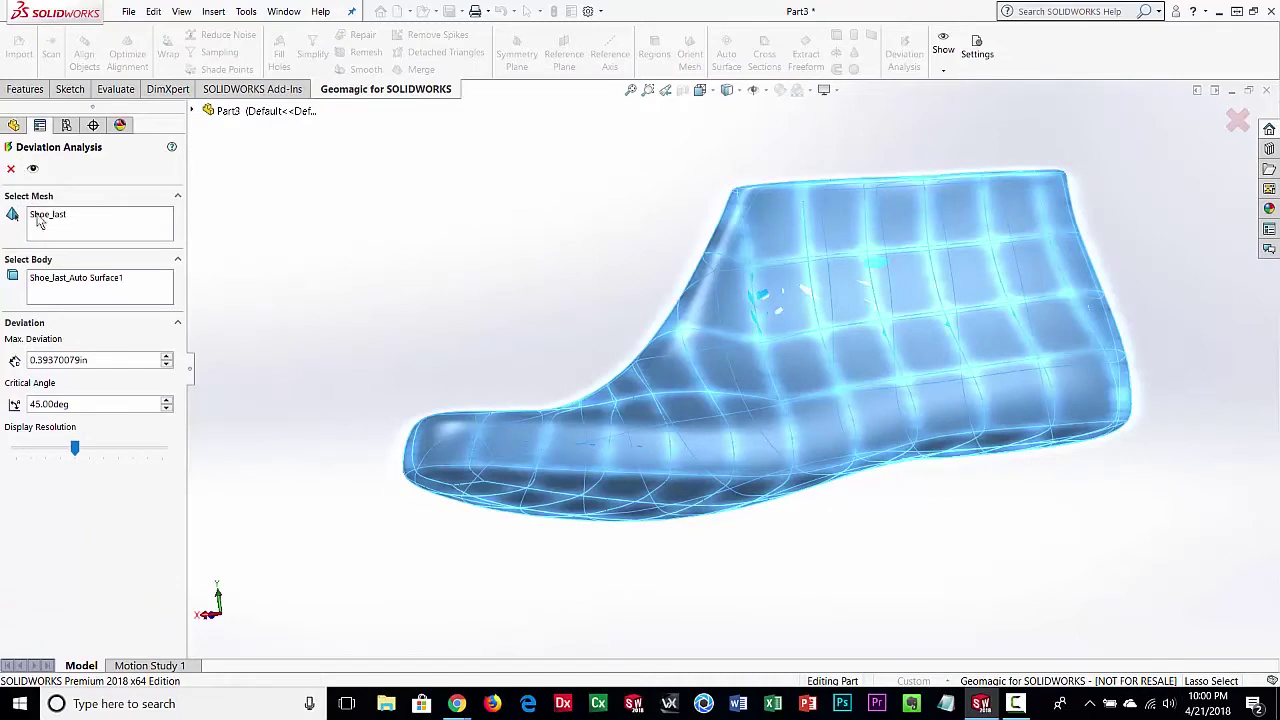
click(11, 171)
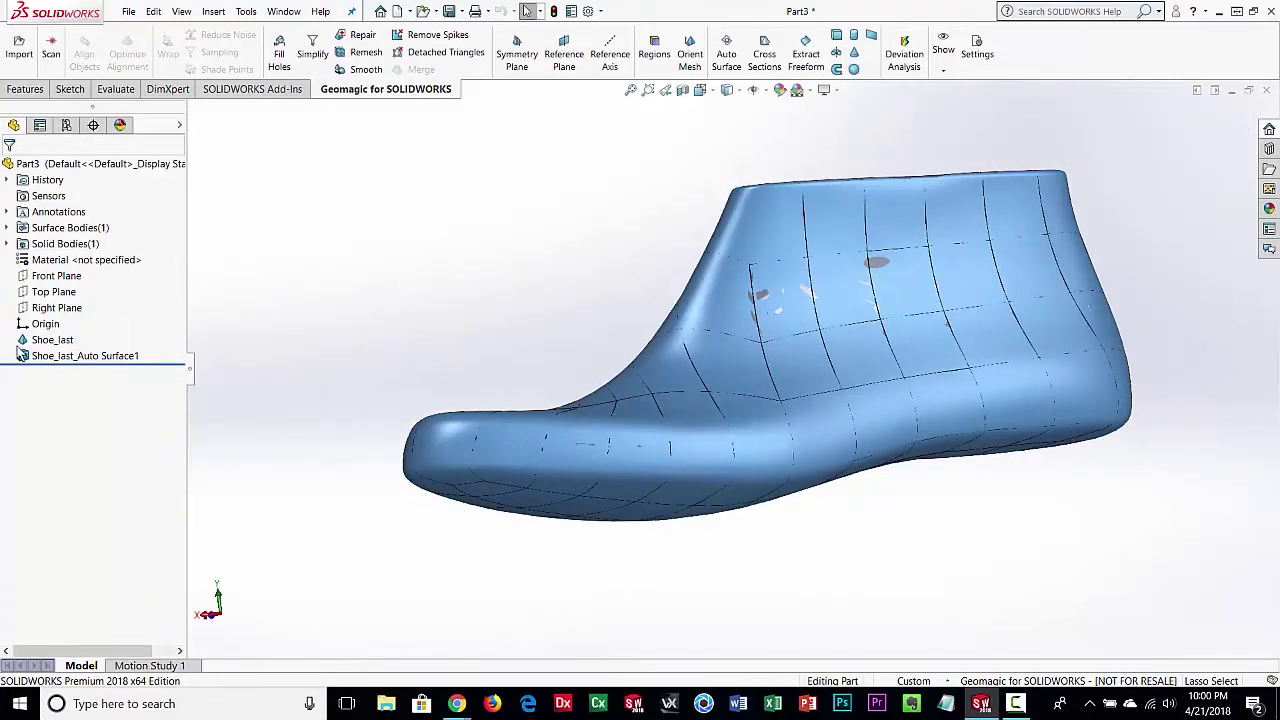
Hide the Shoe_last mesh and examine the auto-surfaced solid's patches on the sole, top rim, sides and toe
click(45, 340)
click(44, 300)
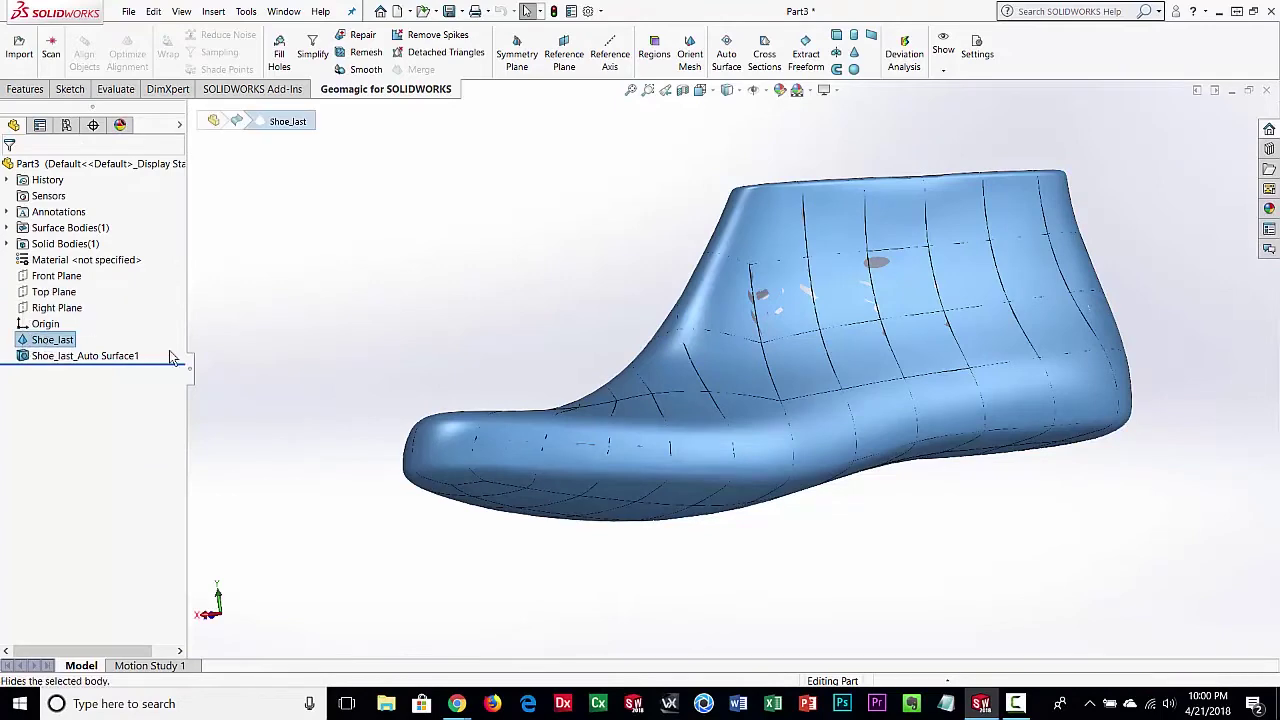
middle_drag(740, 544, 763, 332)
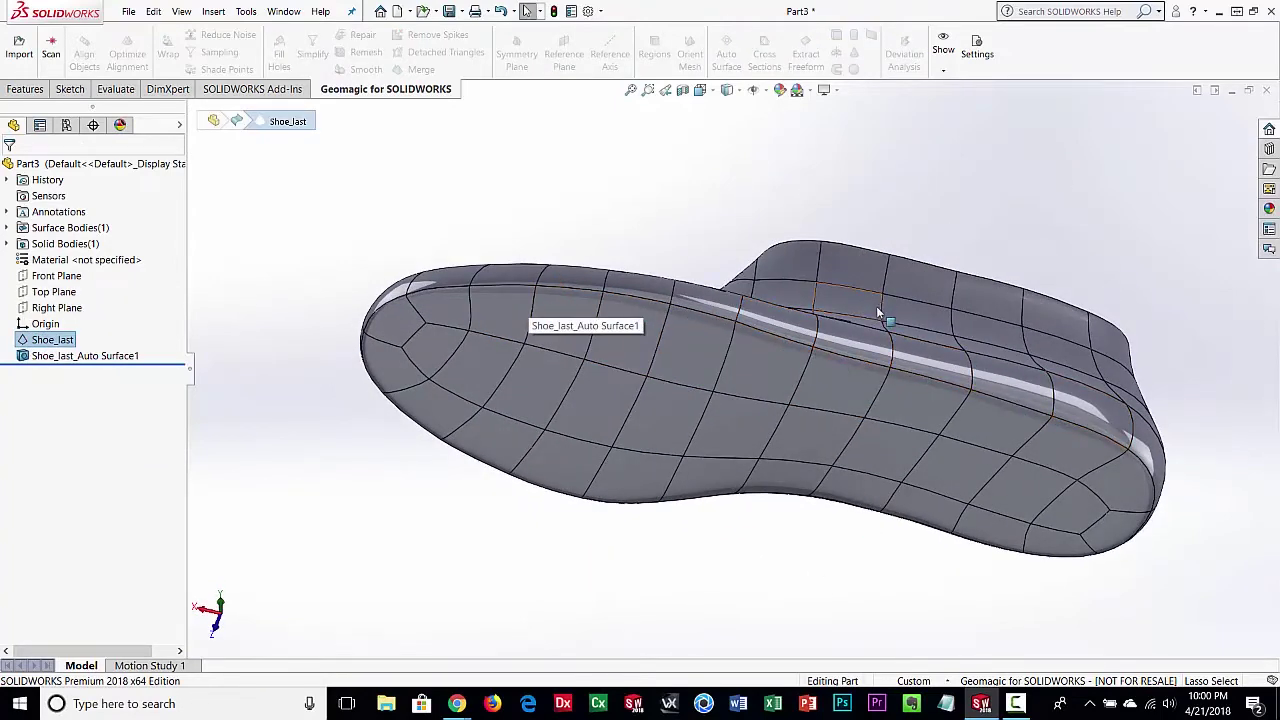
key(ctrl+7)
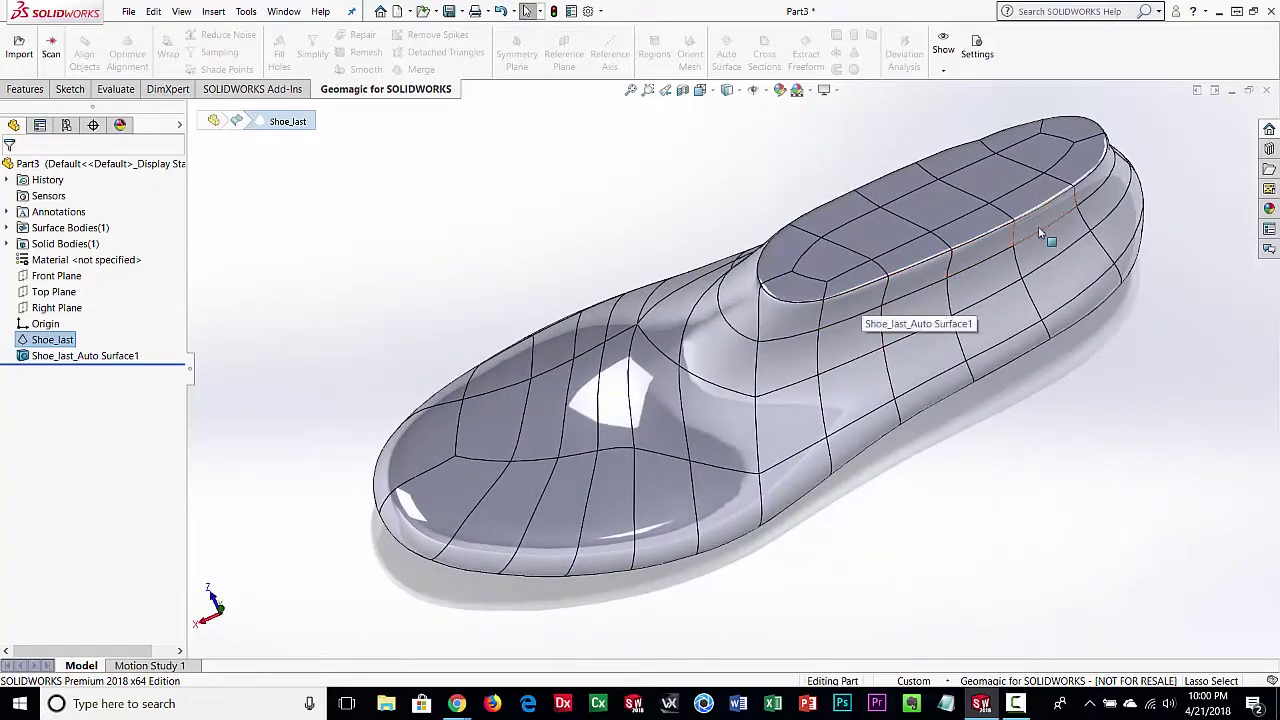
scroll(1006, 271, up, 2)
scroll(634, 331, down, 8)
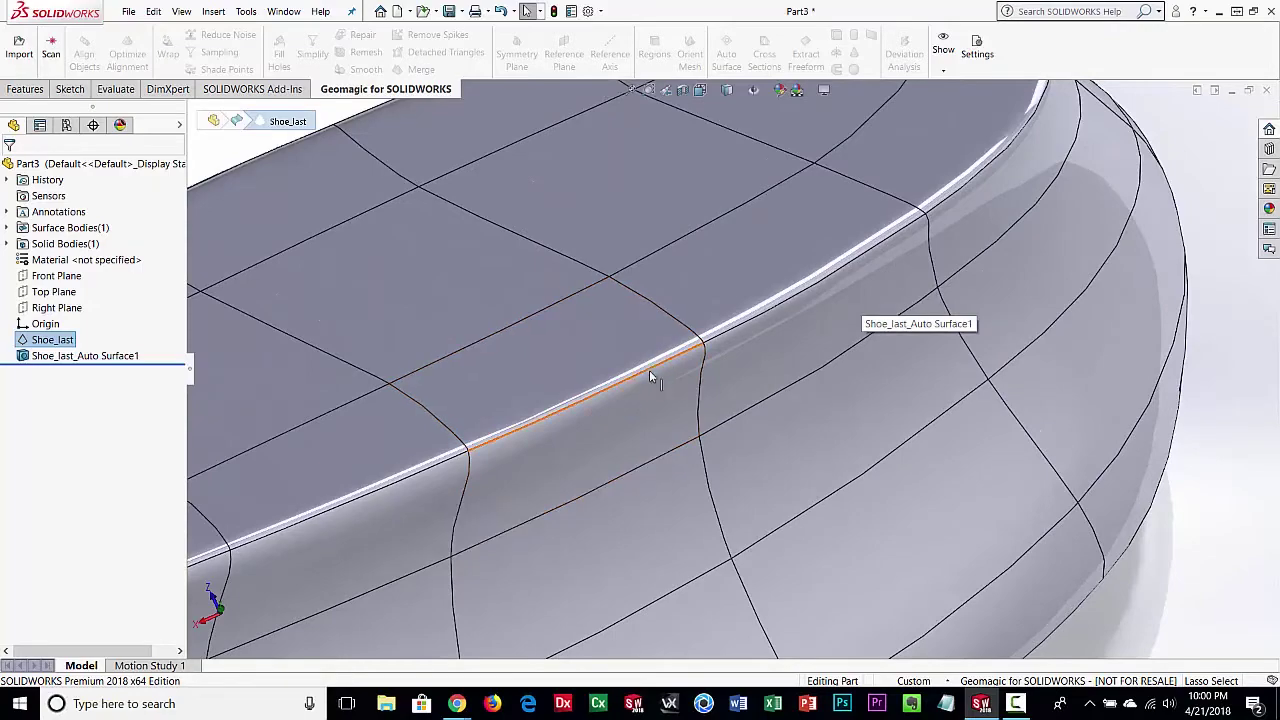
scroll(615, 405, down, 3)
scroll(620, 413, up, 8)
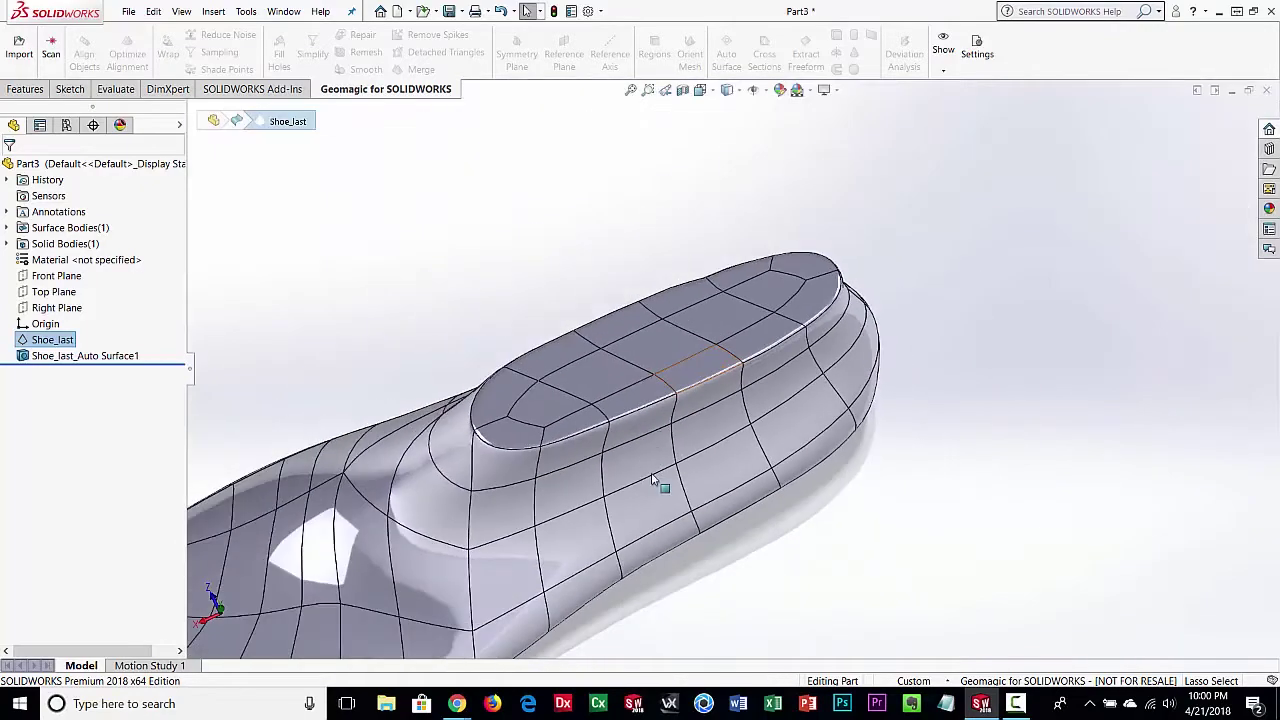
scroll(571, 406, up, 5)
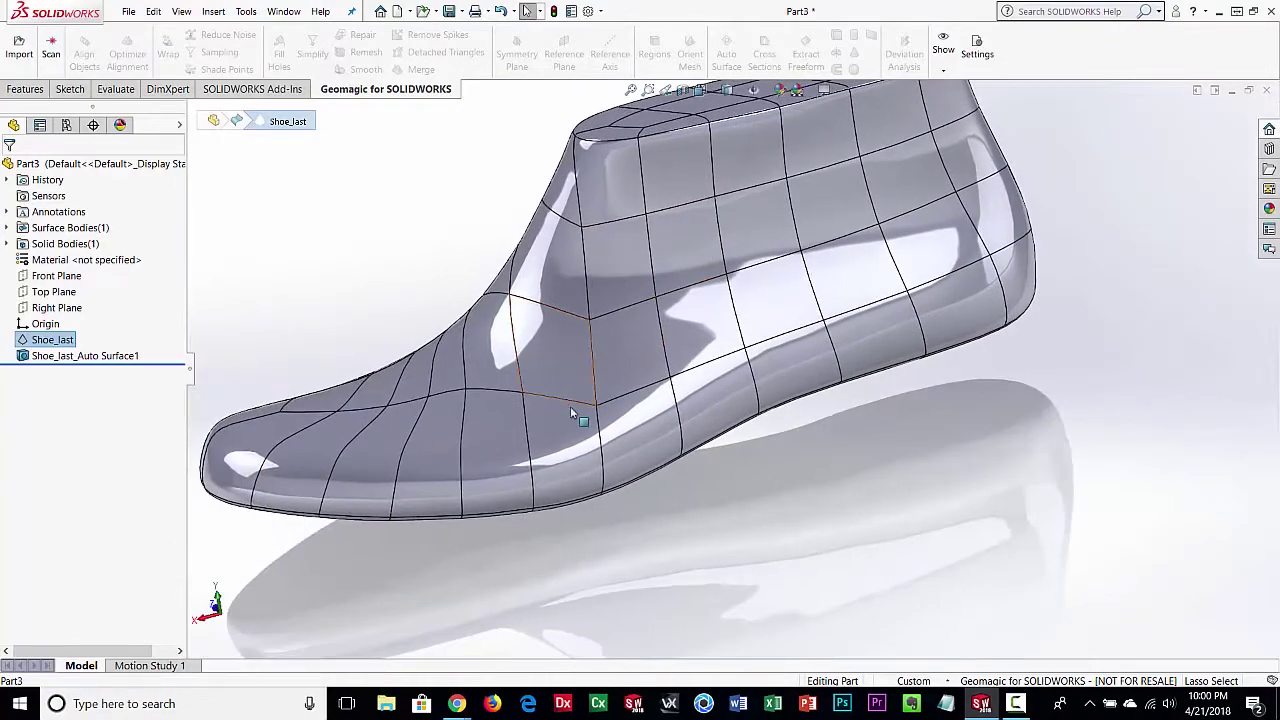
middle_drag(457, 423, 663, 440)
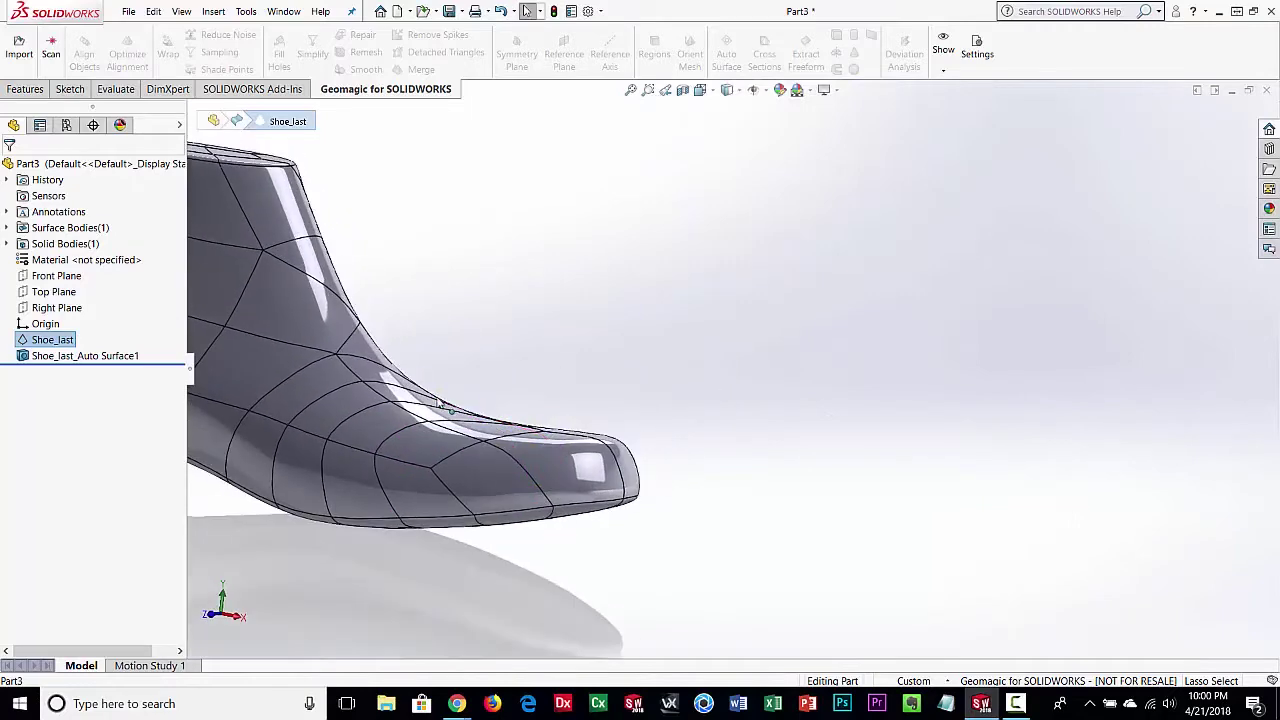
key(f)
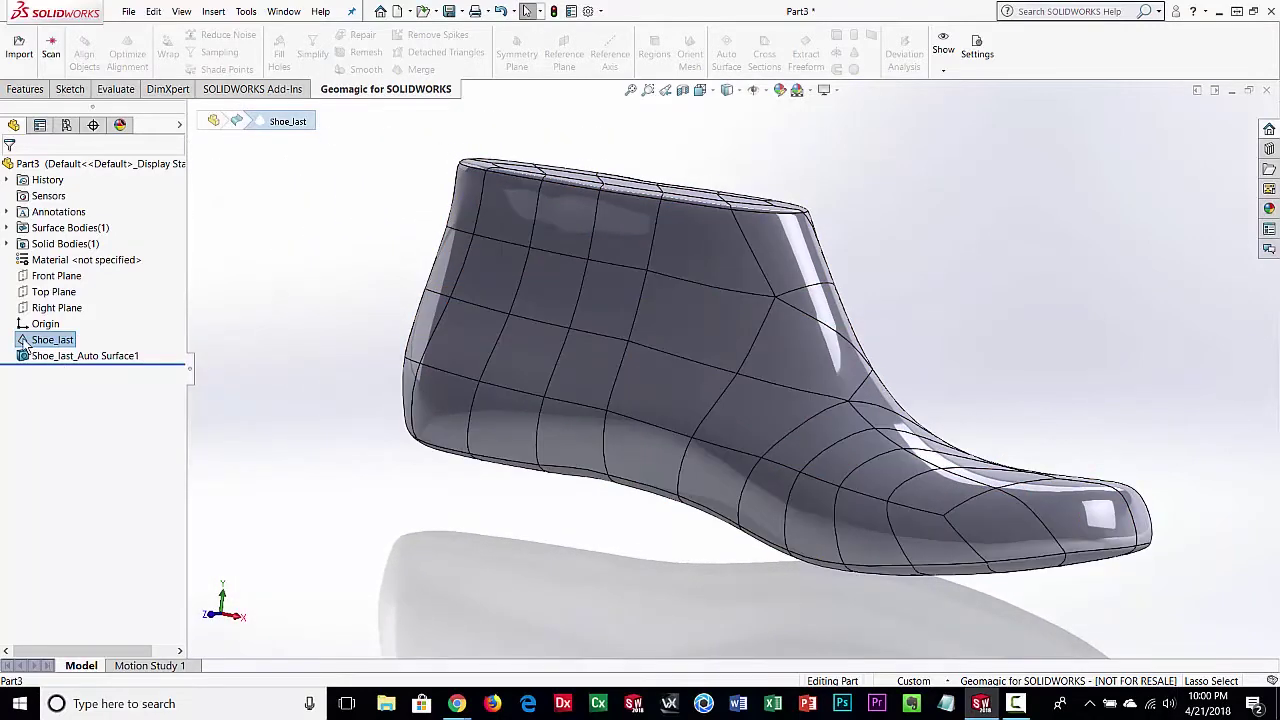
Show the Shoe_last mesh and hide the auto-surfaced solid so only the mesh is displayed
click(40, 355)
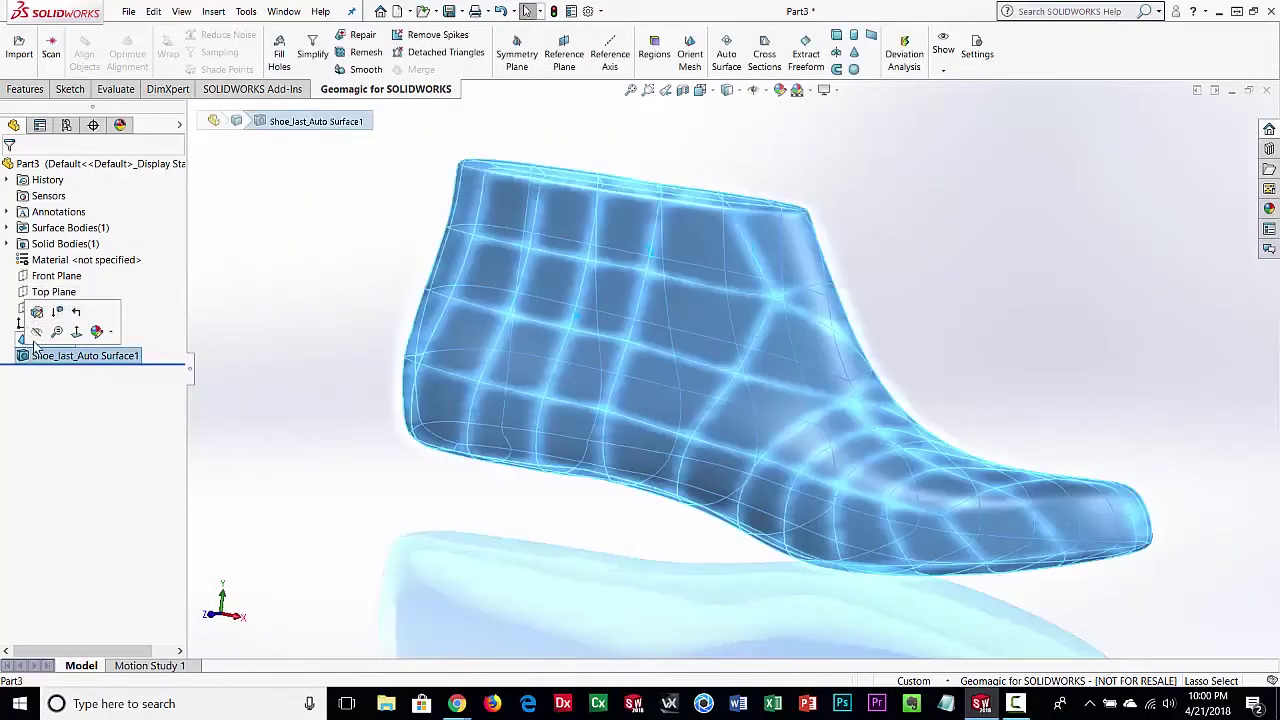
click(341, 337)
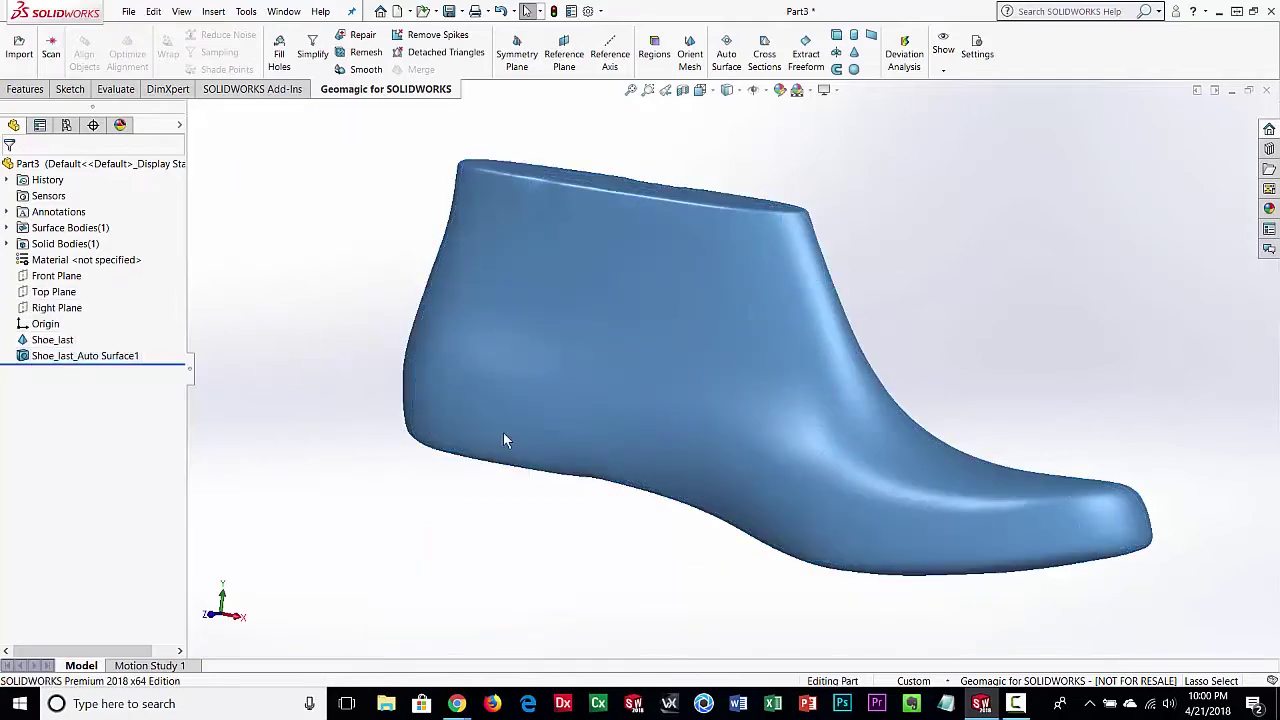
middle_drag(504, 437, 590, 445)
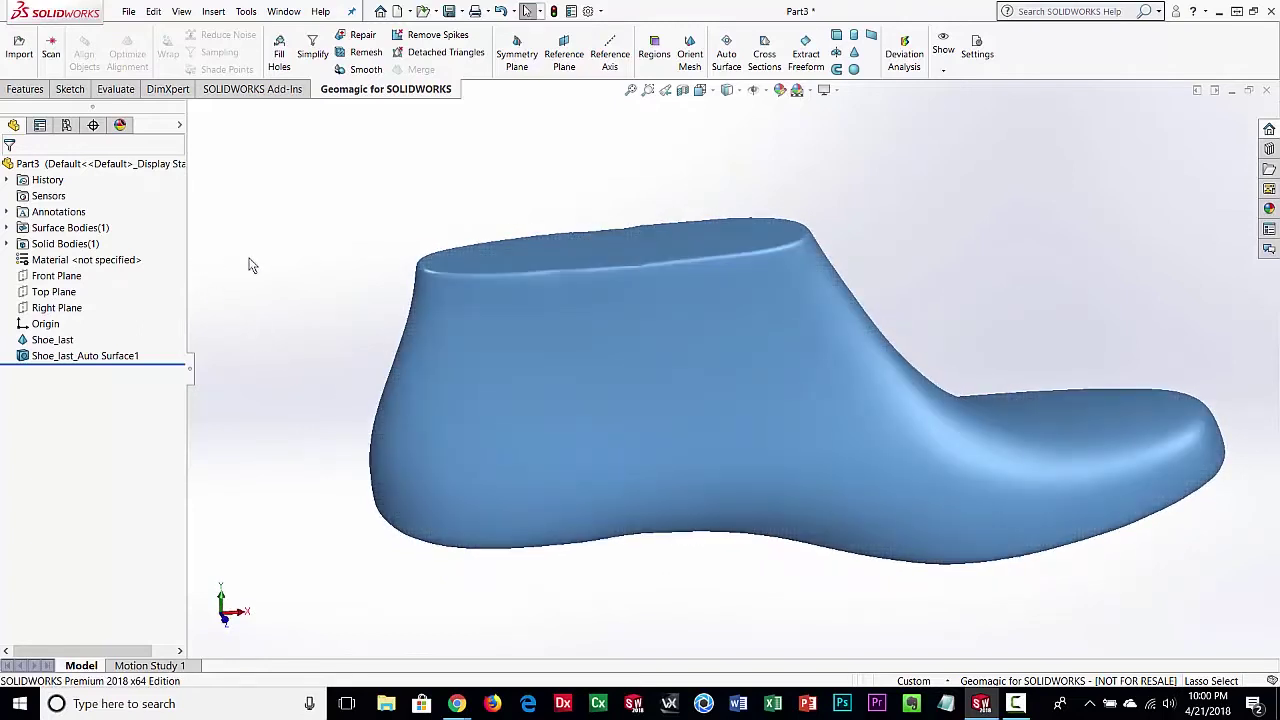
middle_drag(834, 366, 830, 445)
middle_drag(843, 186, 868, 196)
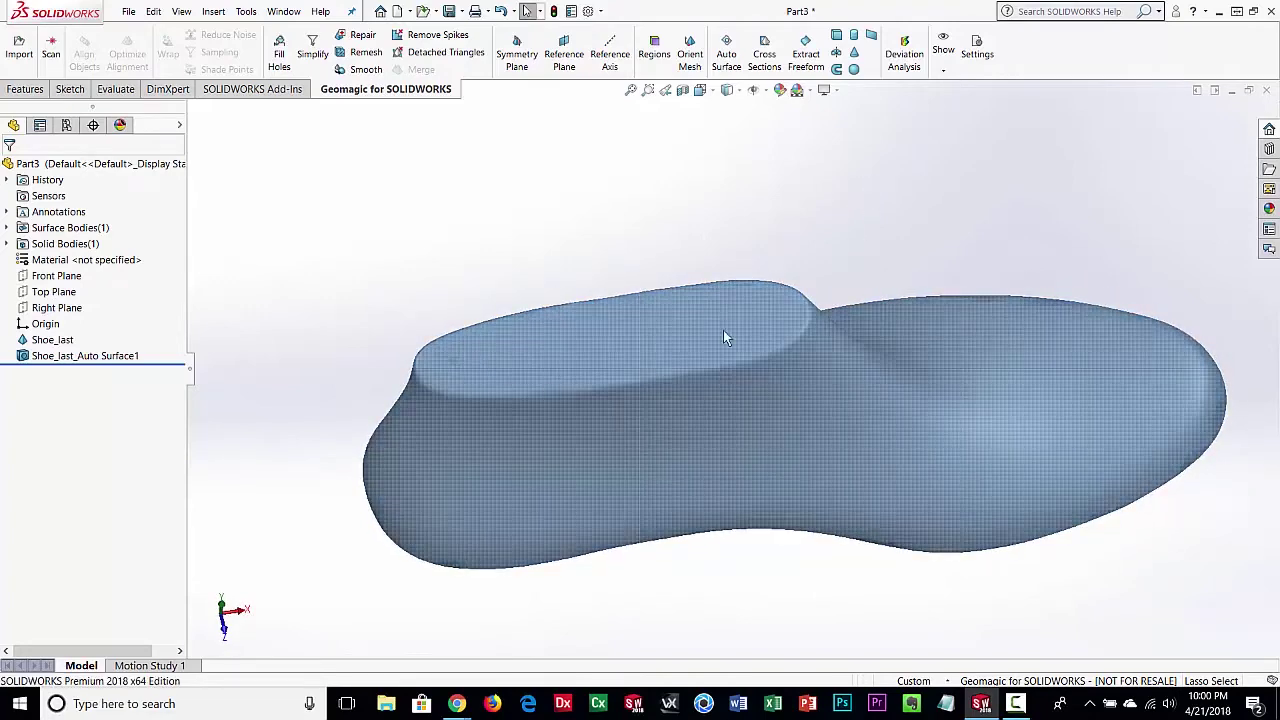
mouse_move(670, 360)
middle_down()
mouse_move(669, 177)
mouse_move(683, 358)
middle_up()
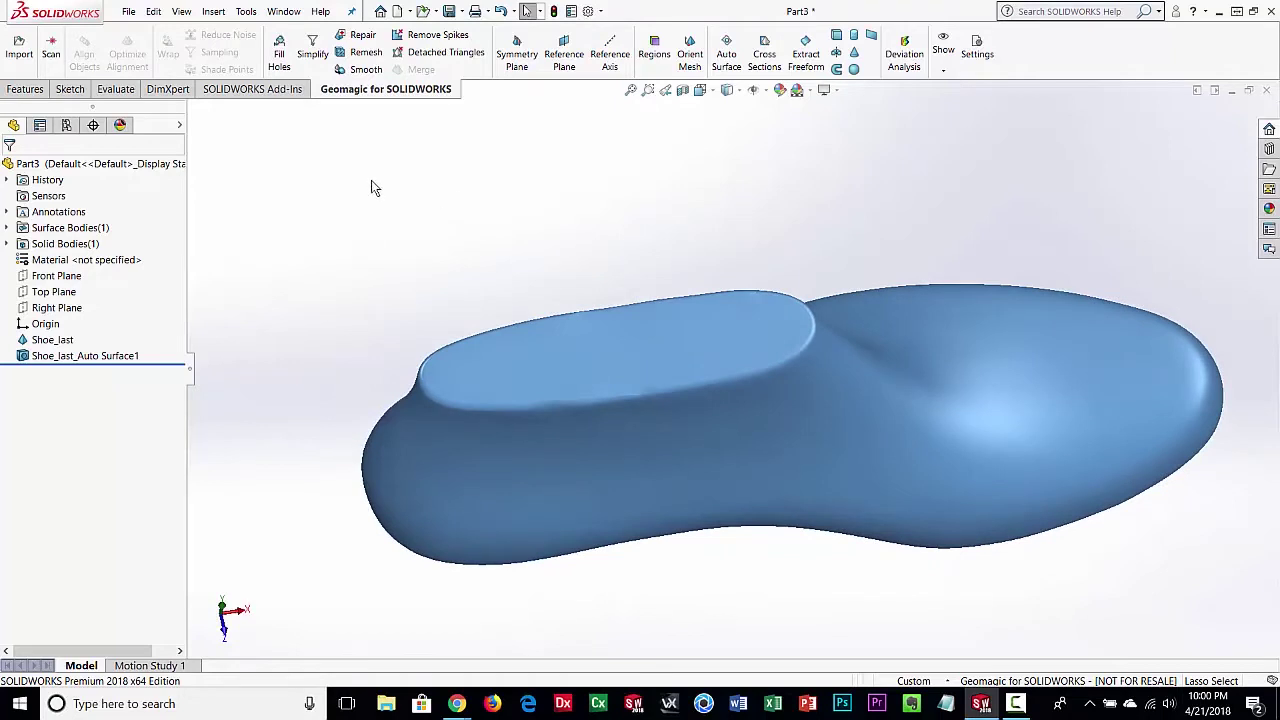
right_click(317, 173)
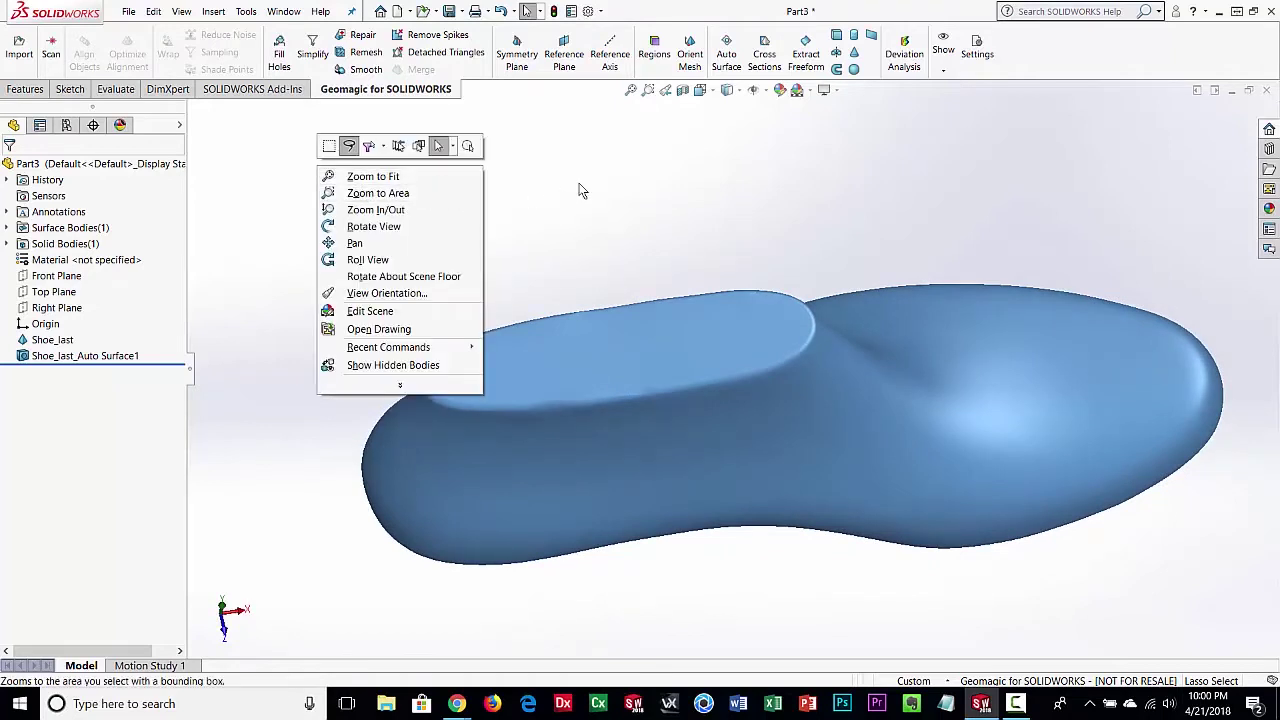
click(610, 195)
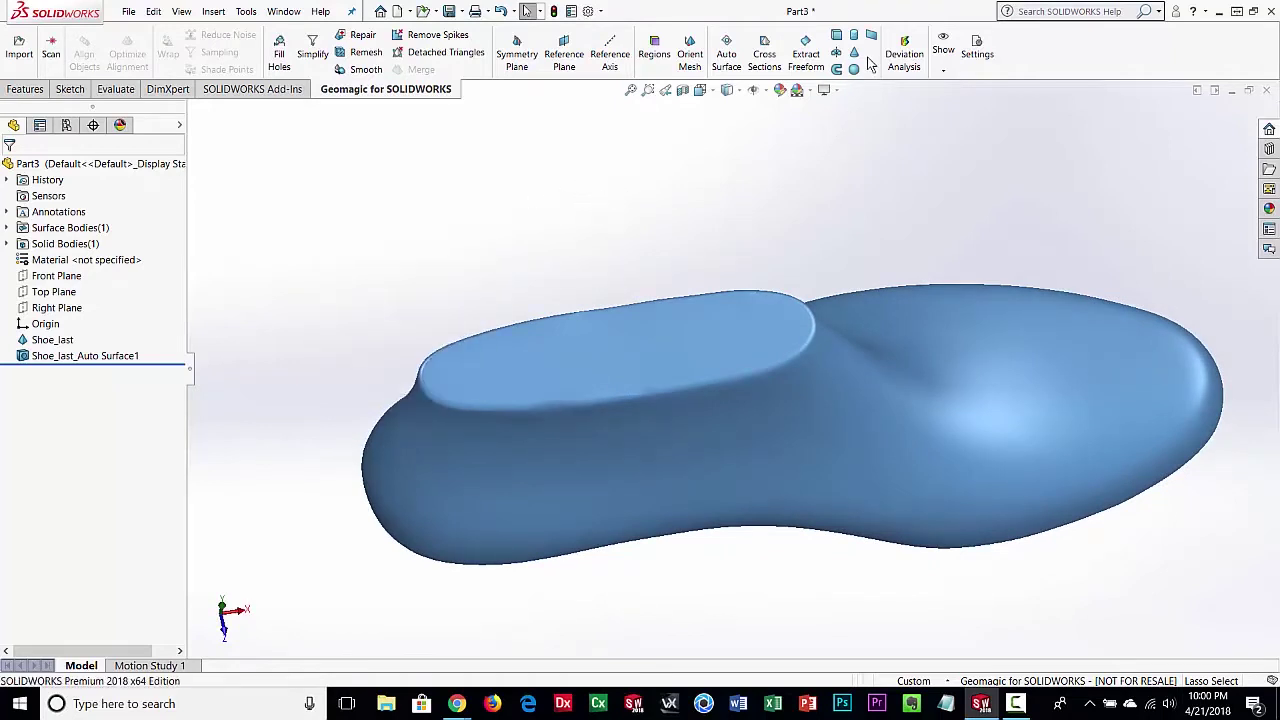
Create a Geomagic reference plane fitted to a manual lasso selection covering the flat top face of the shoe last mesh
click(564, 55)
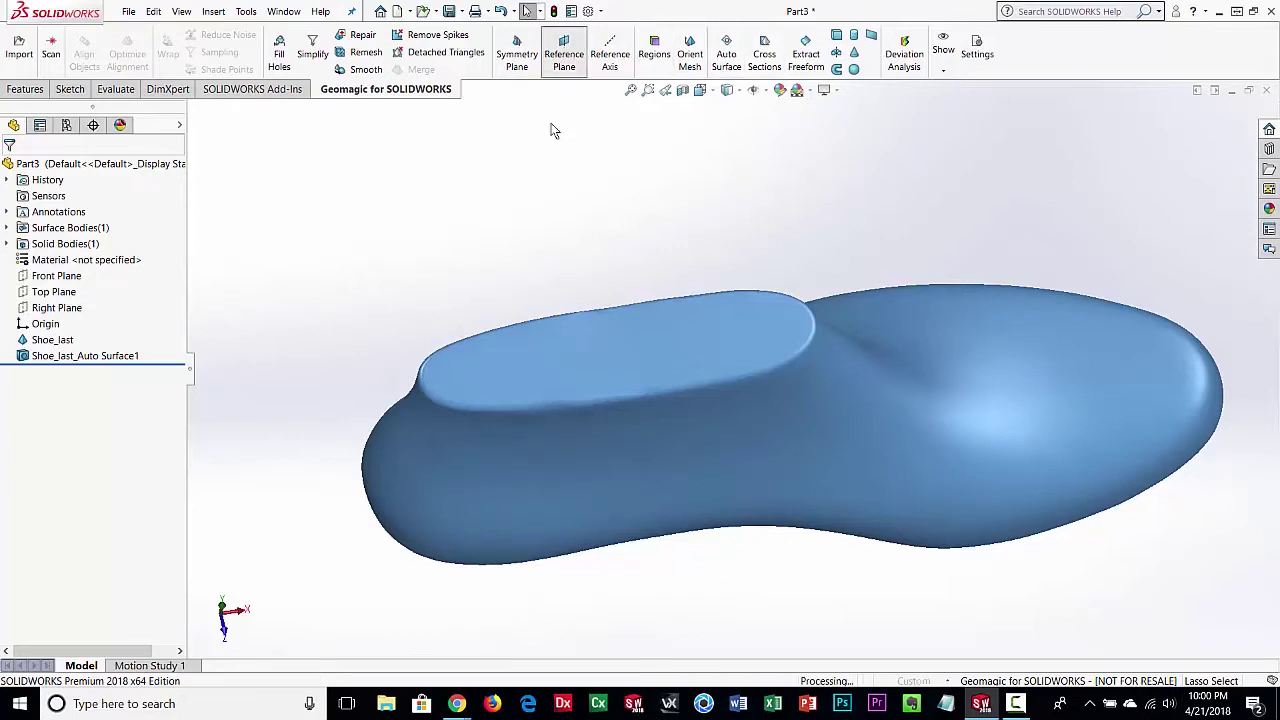
right_click(367, 176)
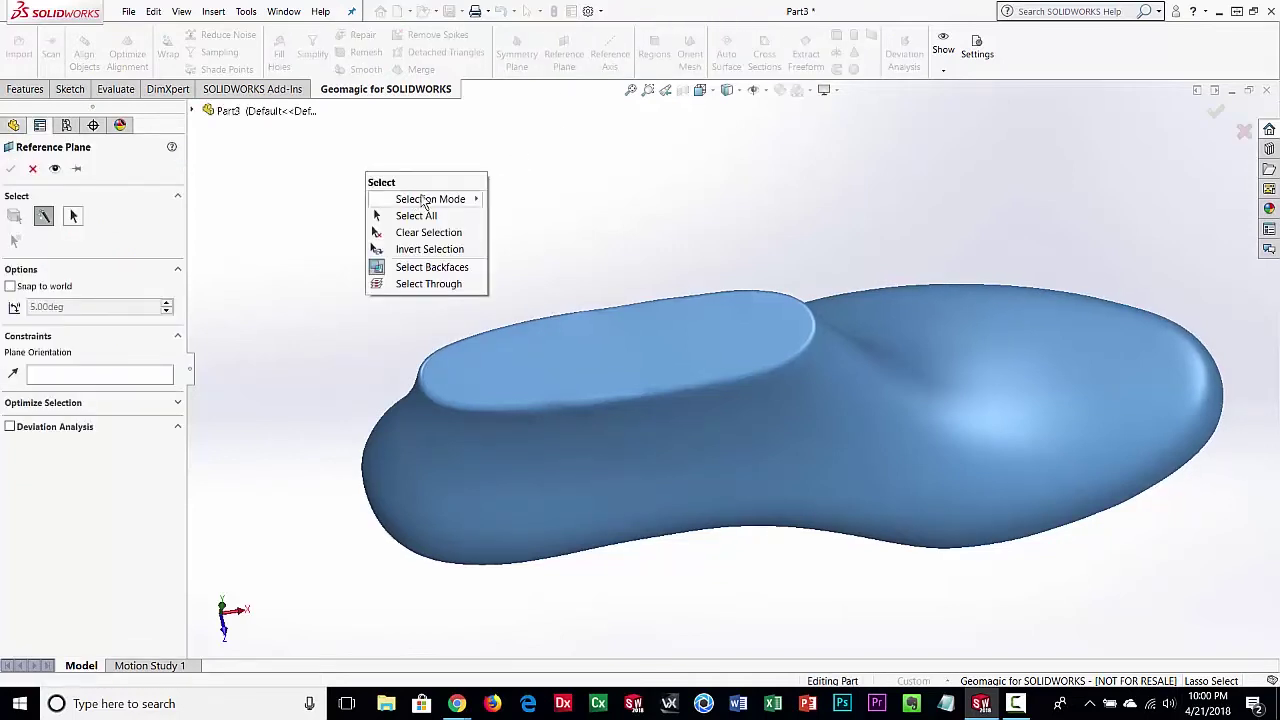
click(112, 226)
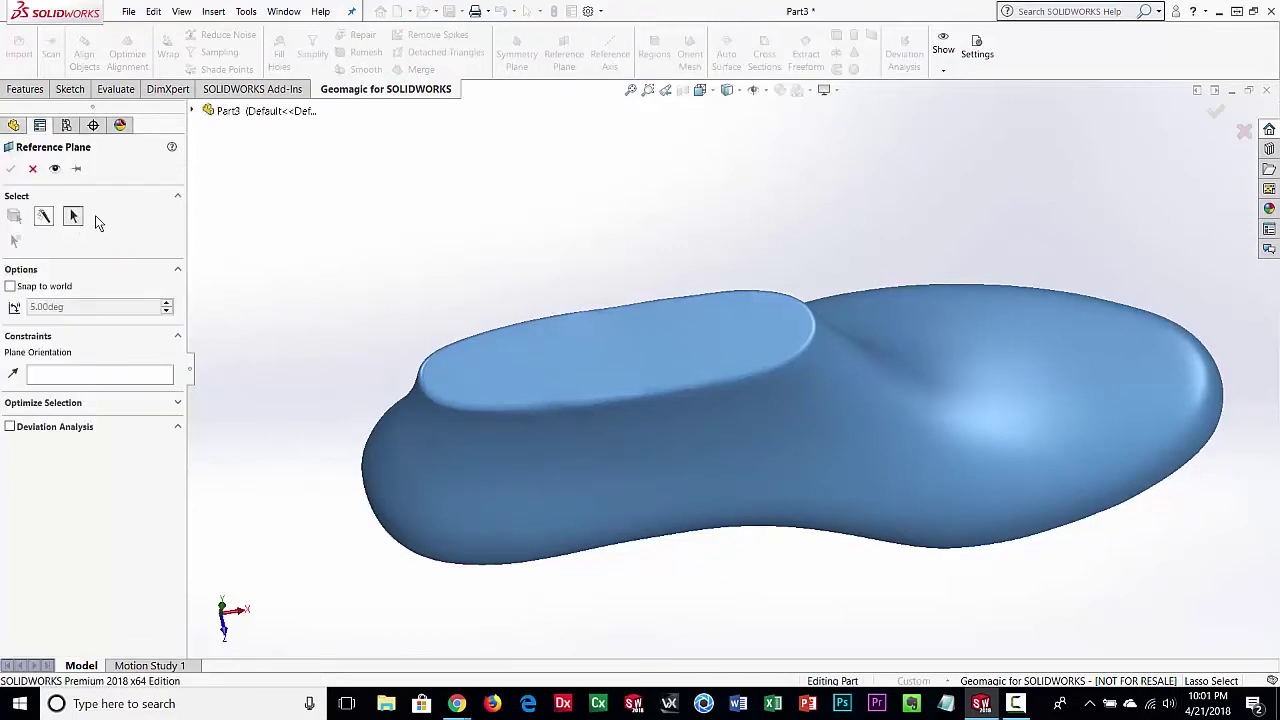
right_click(406, 181)
mouse_move(470, 201)
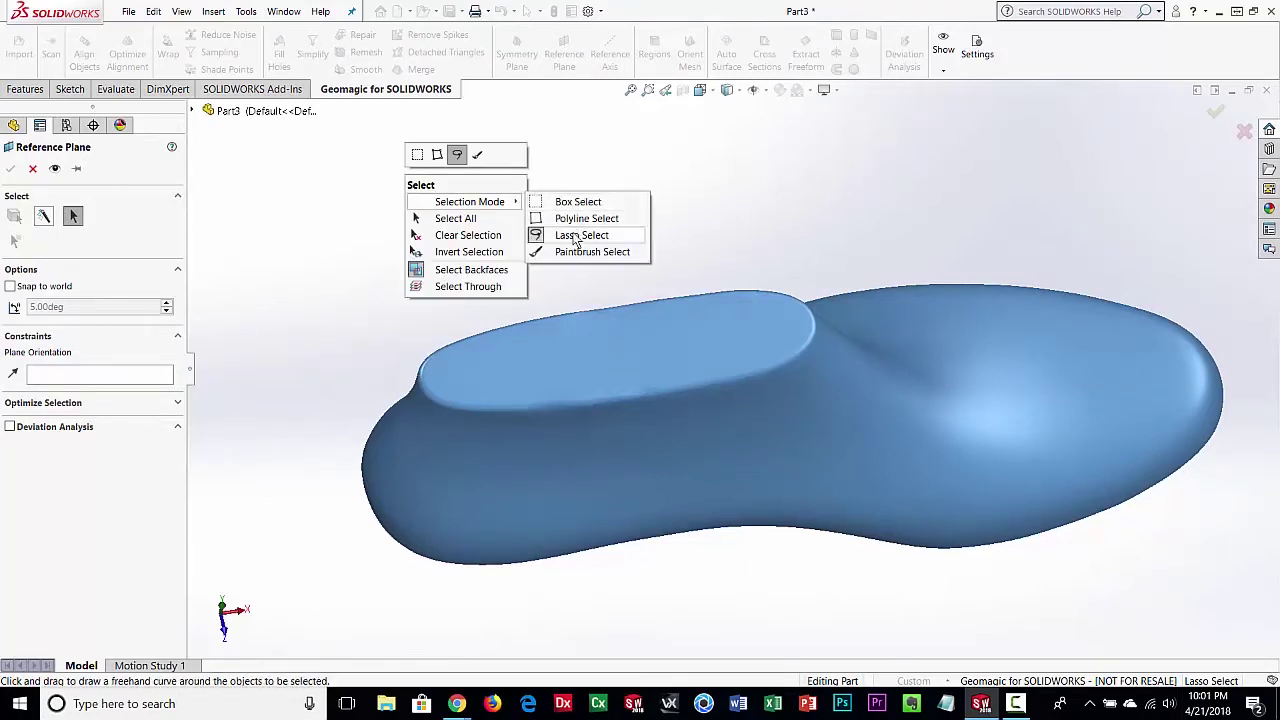
key(Escape)
middle_drag(798, 374, 826, 443)
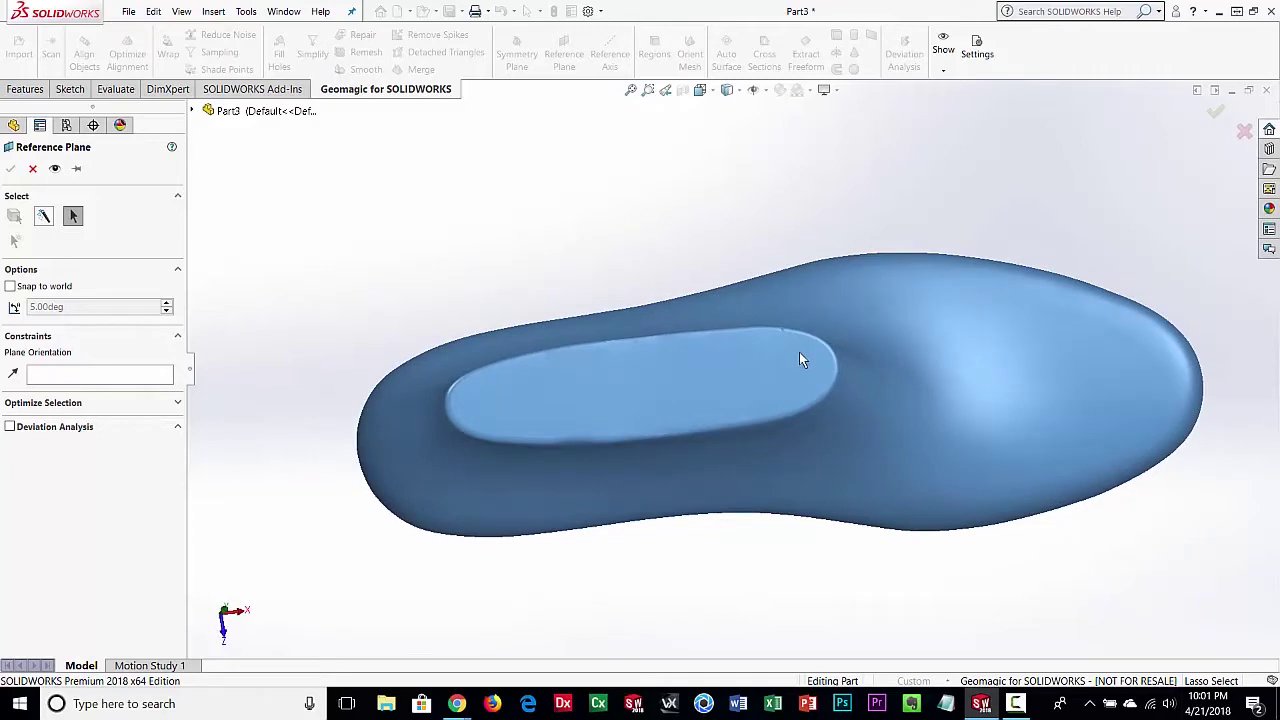
mouse_move(750, 356)
mouse_down()
mouse_move(555, 364)
mouse_move(487, 392)
mouse_move(513, 423)
mouse_move(651, 418)
mouse_move(804, 390)
mouse_up()
mouse_move(777, 577)
middle_down()
mouse_move(777, 409)
mouse_move(747, 314)
middle_up()
middle_drag(731, 508, 712, 560)
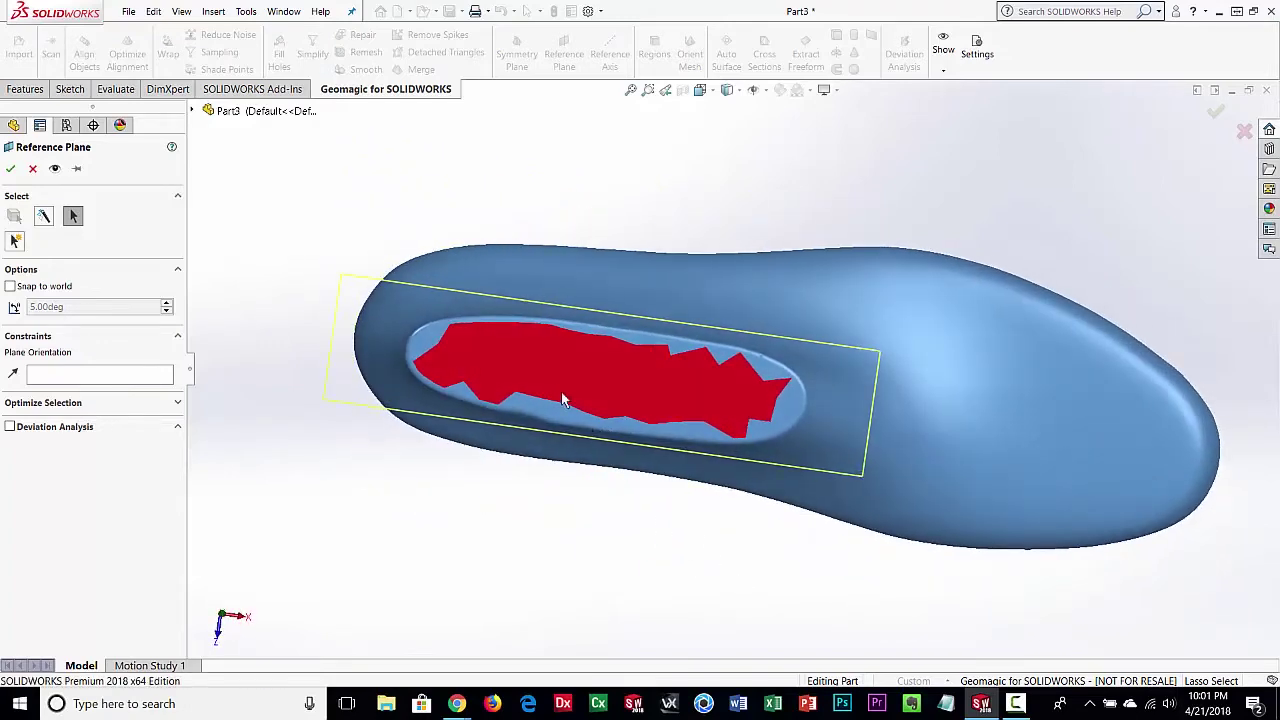
mouse_move(563, 406)
ctrl+mouse_down()
mouse_move(500, 351)
mouse_move(491, 384)
mouse_move(591, 409)
ctrl+mouse_up()
mouse_move(764, 569)
middle_down()
mouse_move(834, 229)
mouse_move(797, 392)
mouse_move(348, 380)
middle_up()
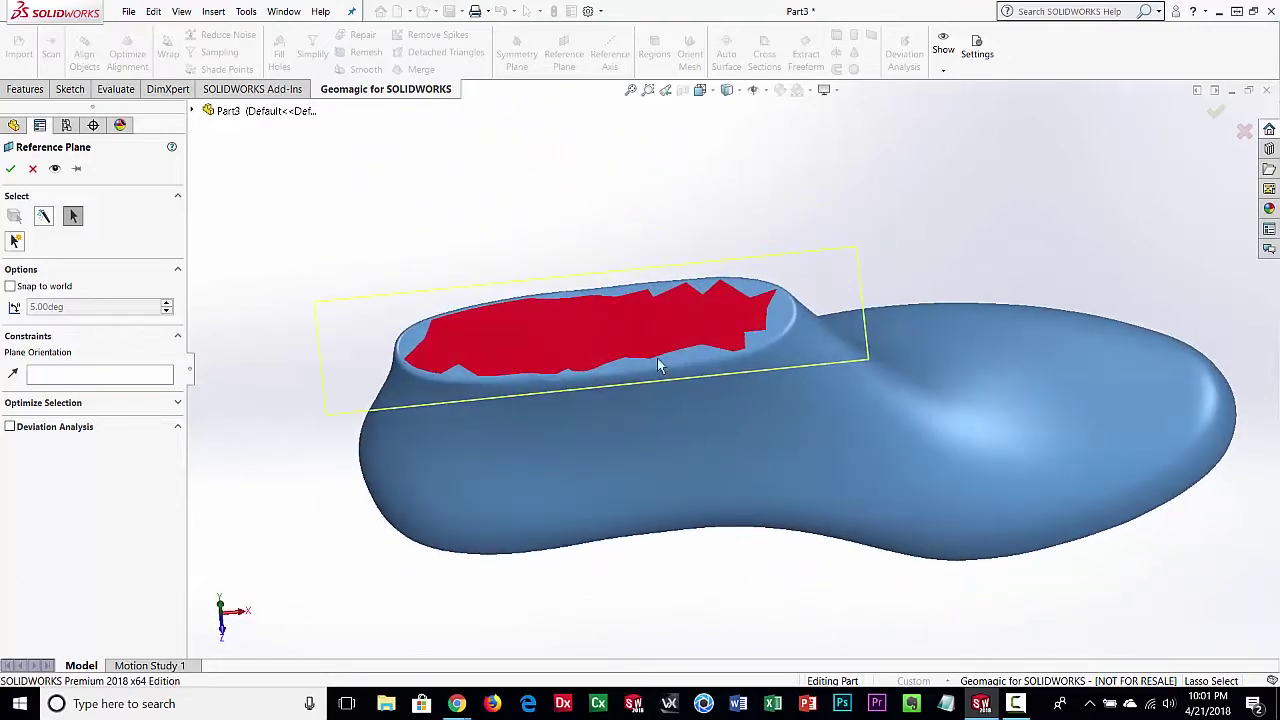
click(10, 168)
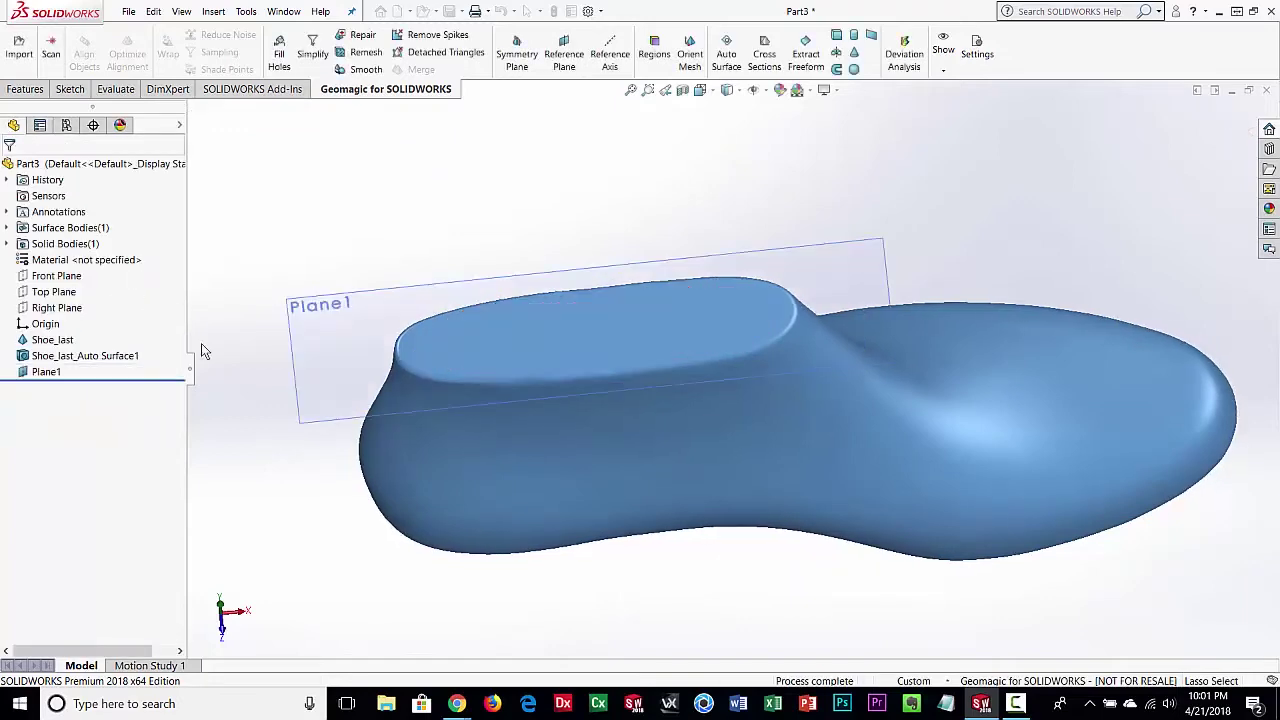
Create a plane offset about 0.127 in below Plane1 on the shoe last, and hide Plane1
middle_drag(770, 614, 762, 492)
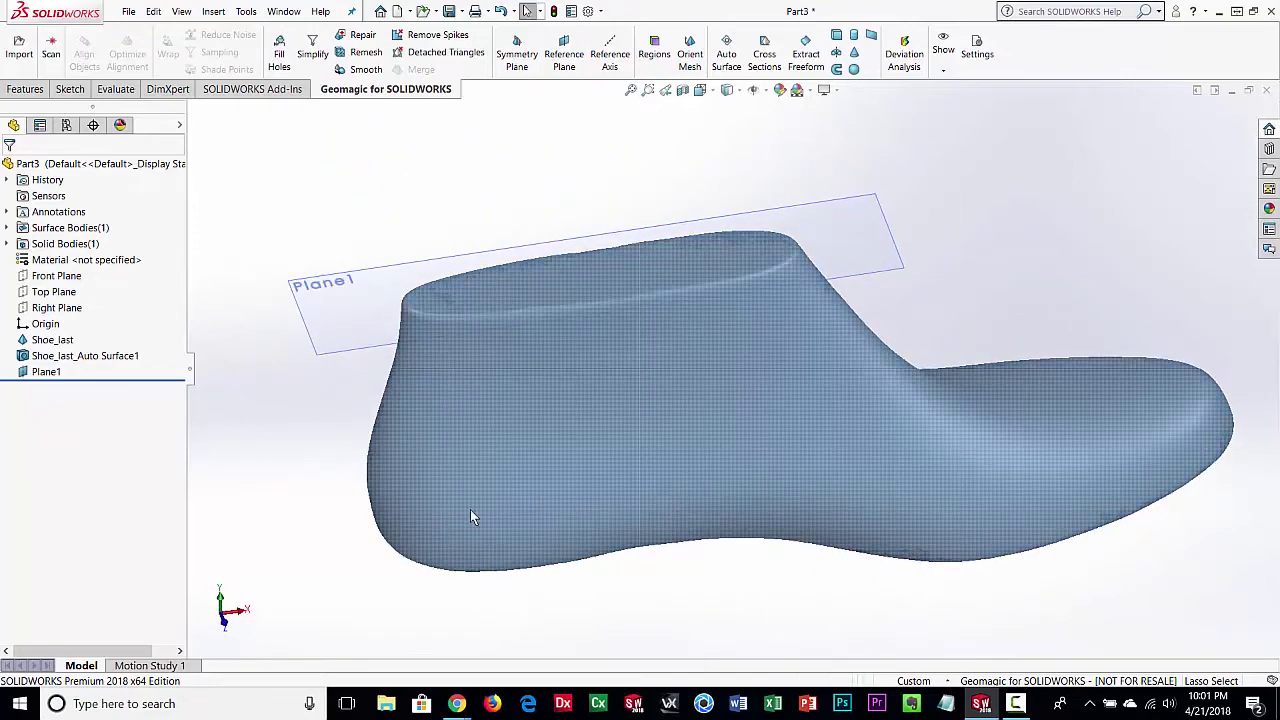
middle_drag(654, 551, 648, 489)
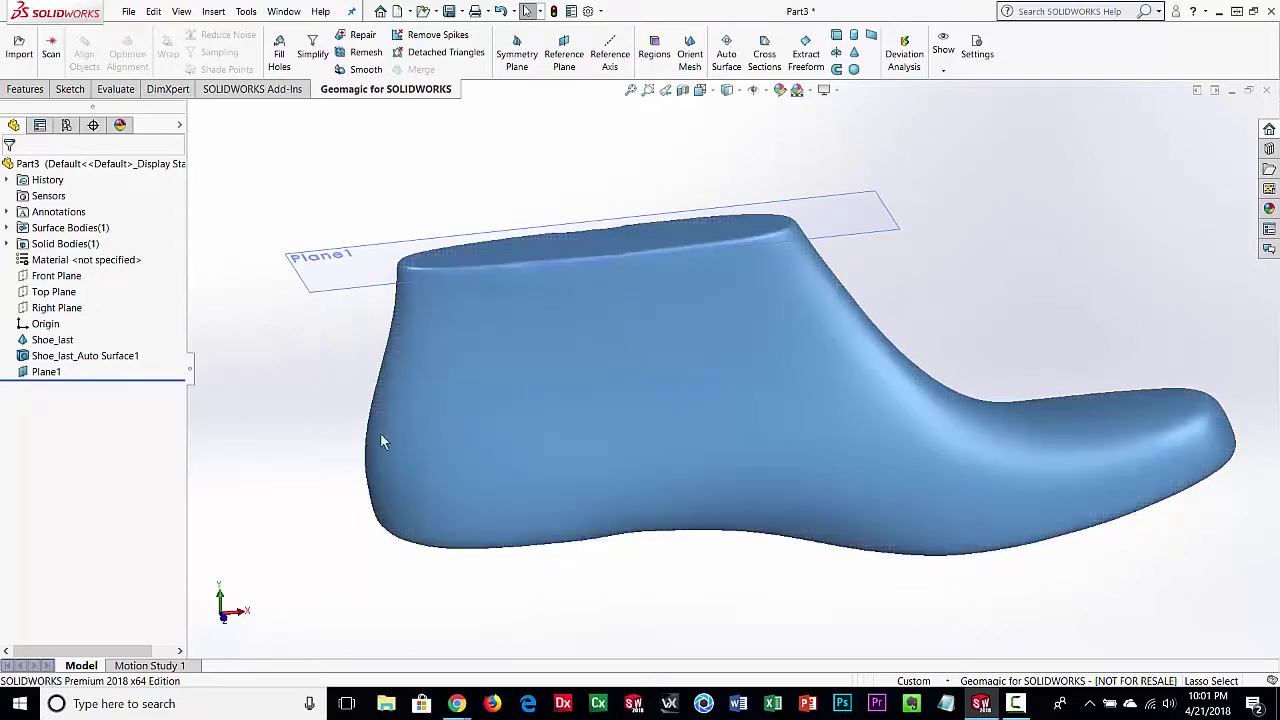
click(715, 95)
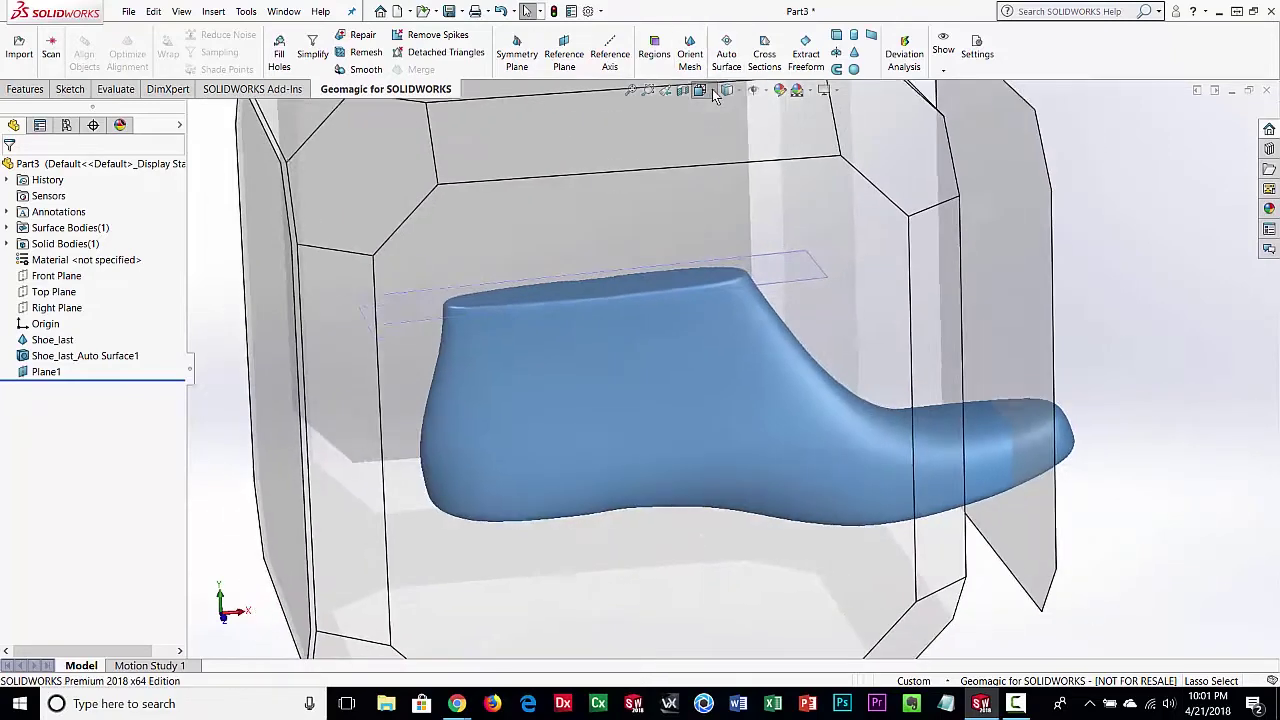
click(567, 392)
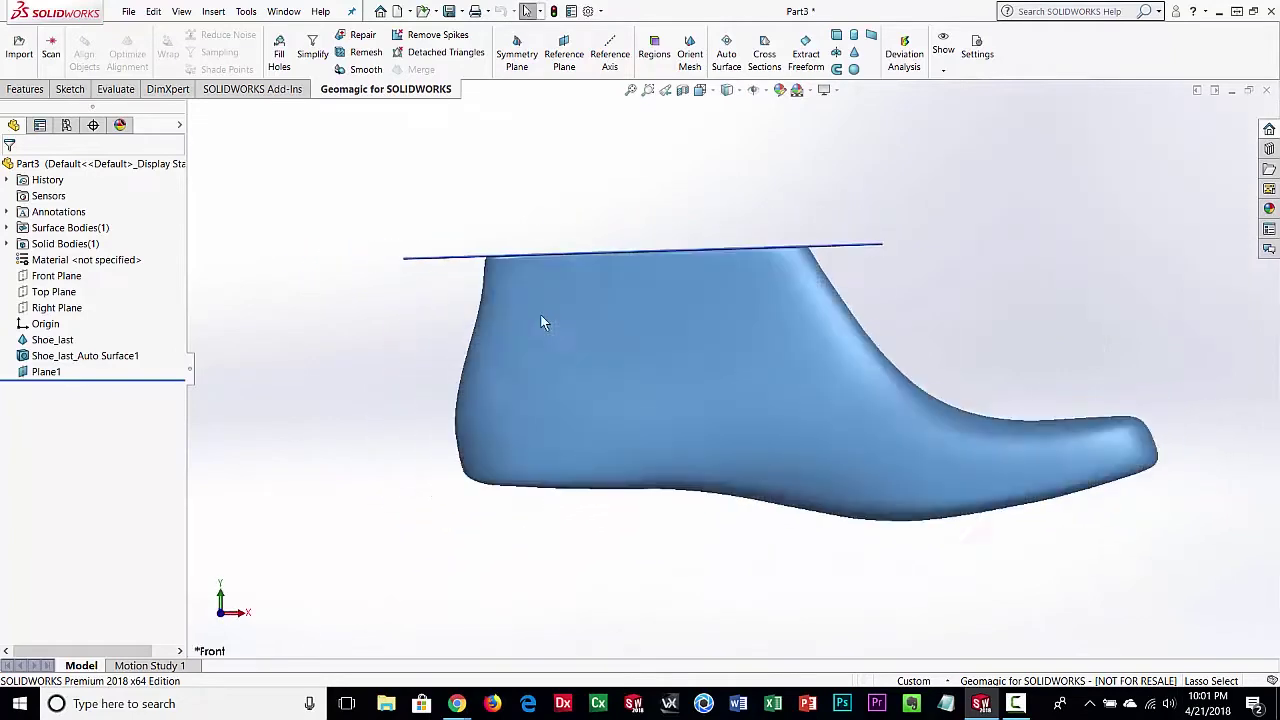
scroll(520, 318, down, 2)
mouse_move(437, 244)
ctrl+mouse_down()
mouse_move(449, 276)
mouse_move(442, 257)
ctrl+mouse_up()
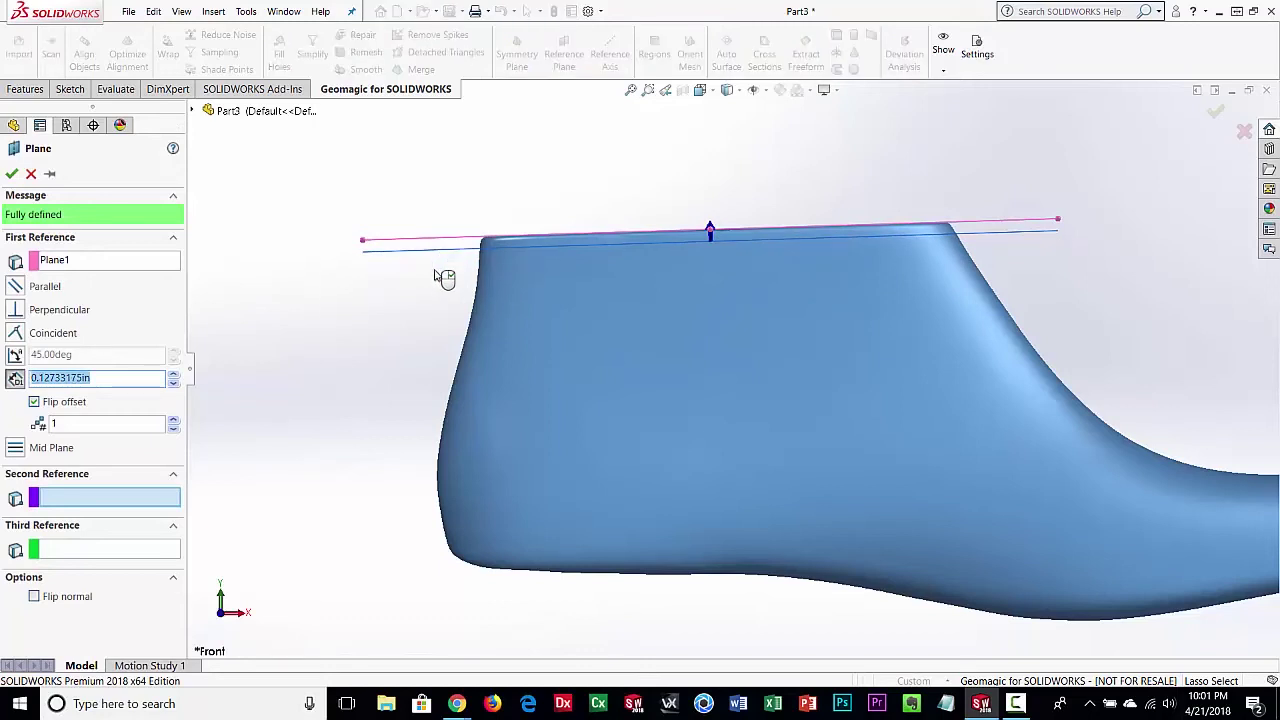
click(12, 175)
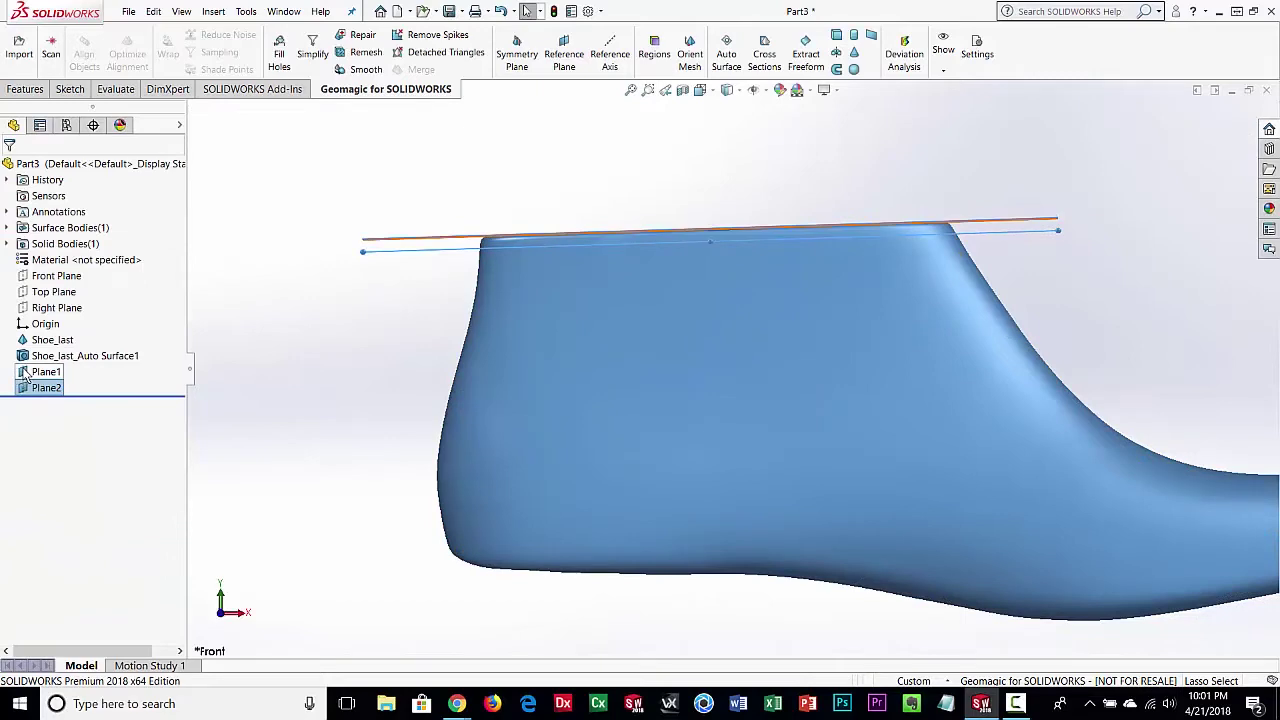
click(28, 373)
click(56, 350)
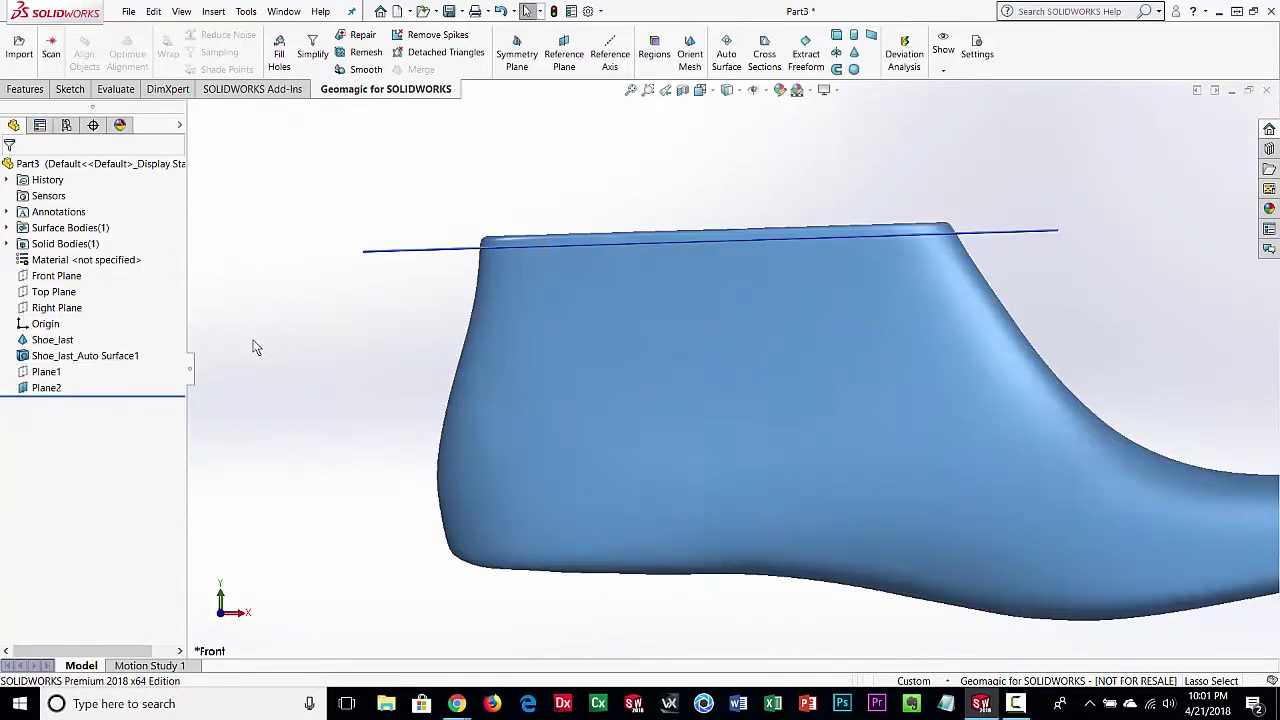
Extract one Cross Section curve from the Shoe_last mesh at Plane2 with a 0 in offset and the fix relation added
middle_drag(723, 320, 794, 343)
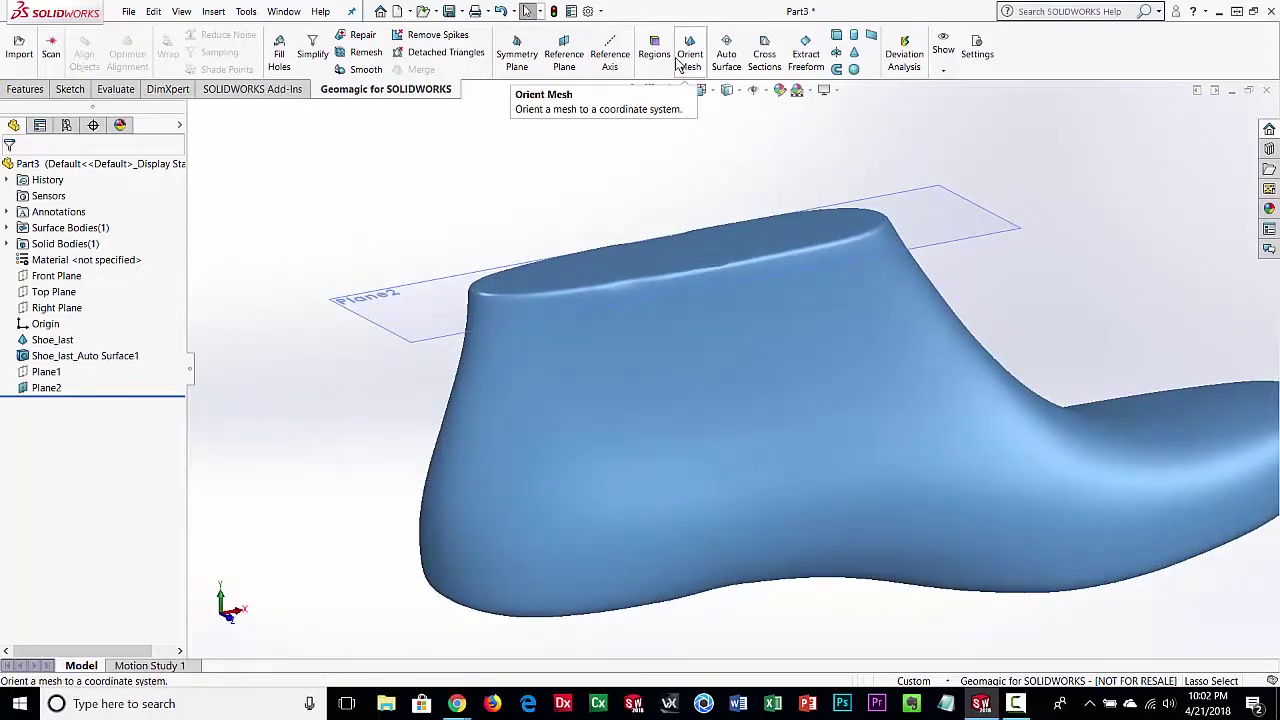
click(764, 58)
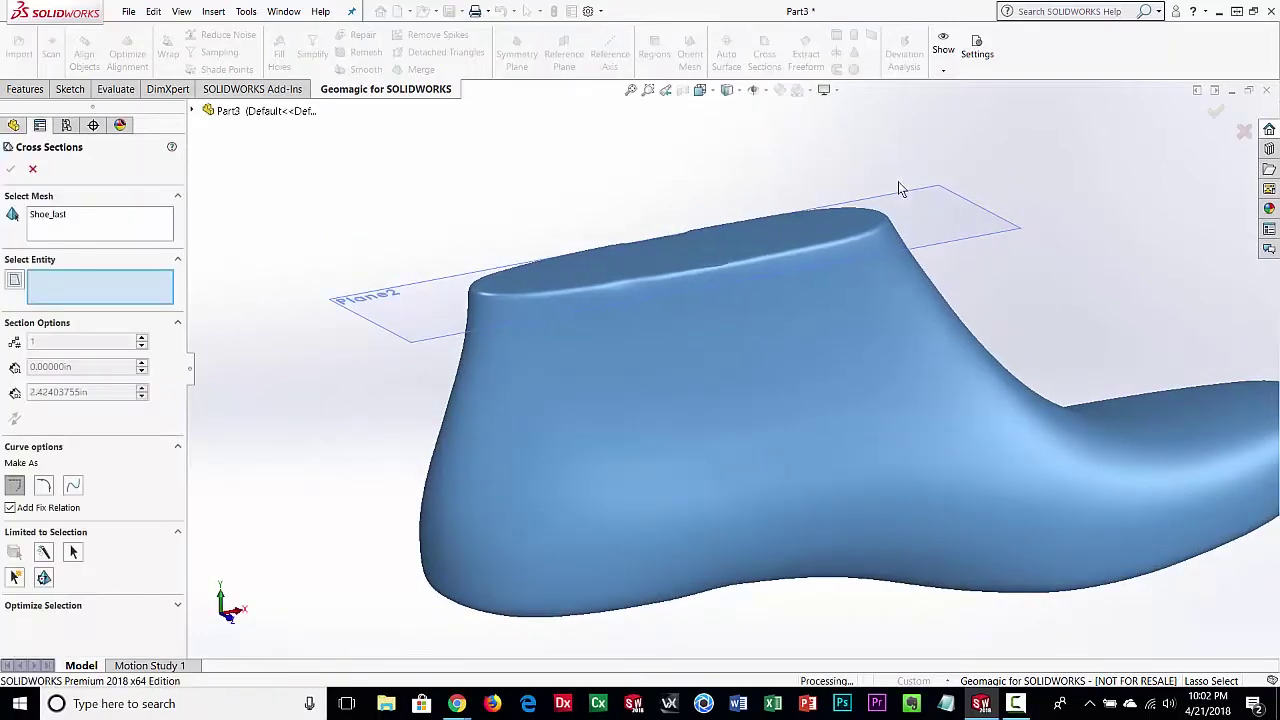
click(924, 211)
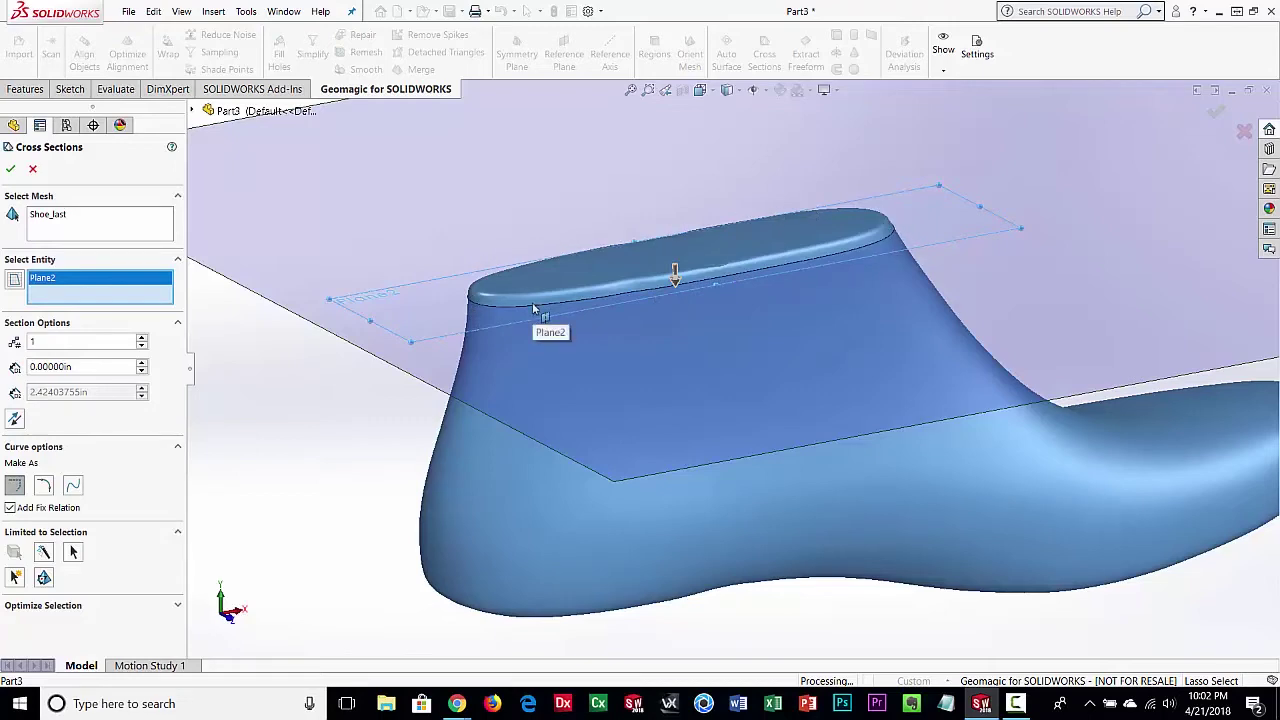
click(10, 170)
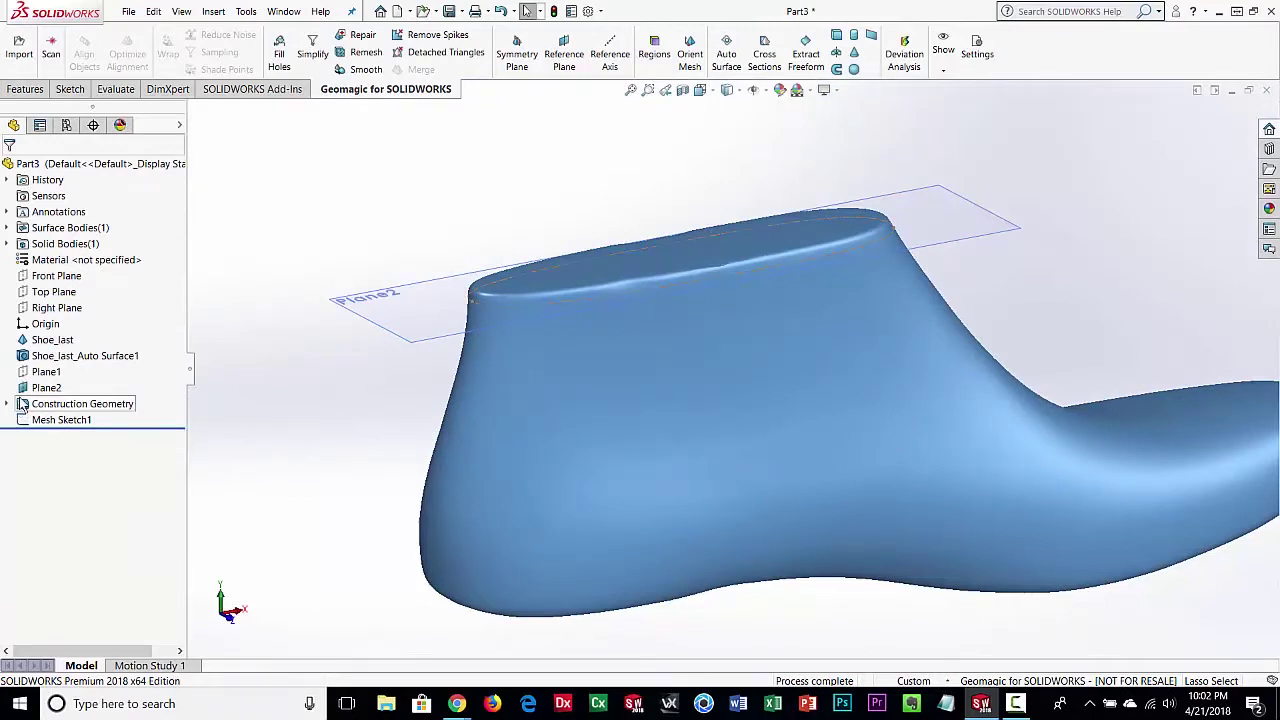
Hide Plane2 and the Shoe_last mesh so only the extracted cross-section sketch is displayed
click(45, 388)
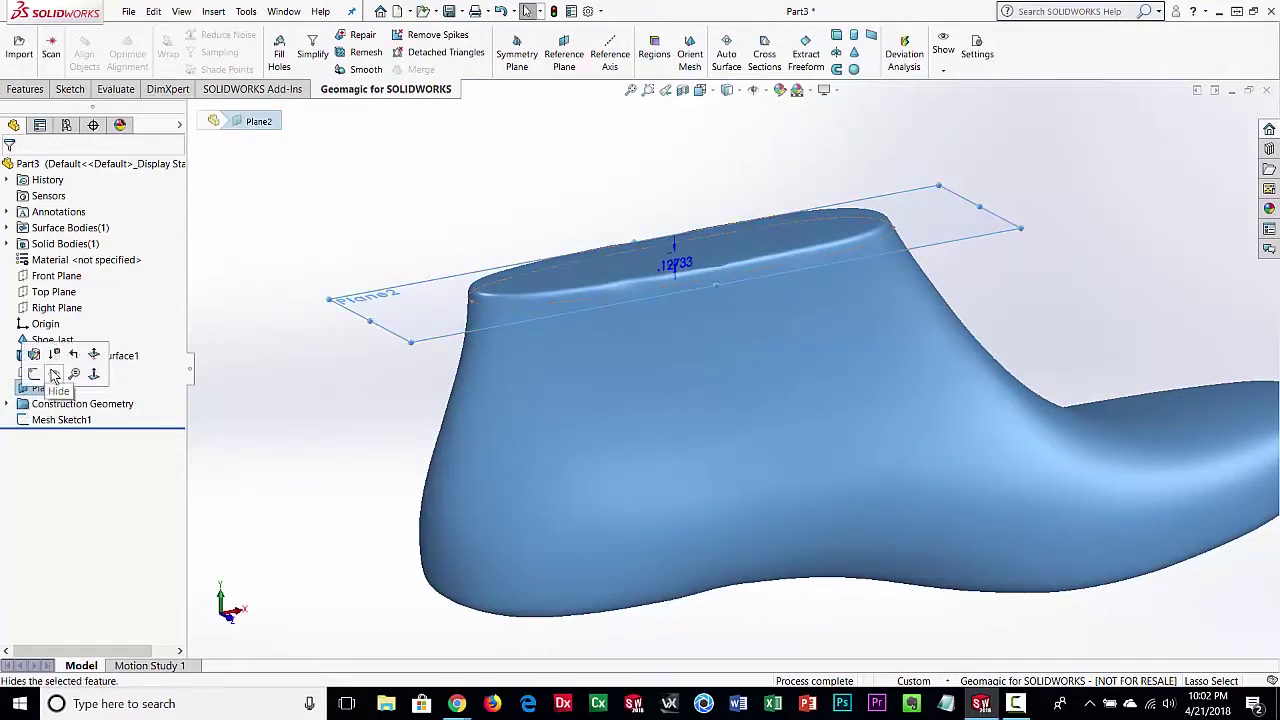
click(54, 373)
middle_drag(334, 369, 314, 349)
click(50, 340)
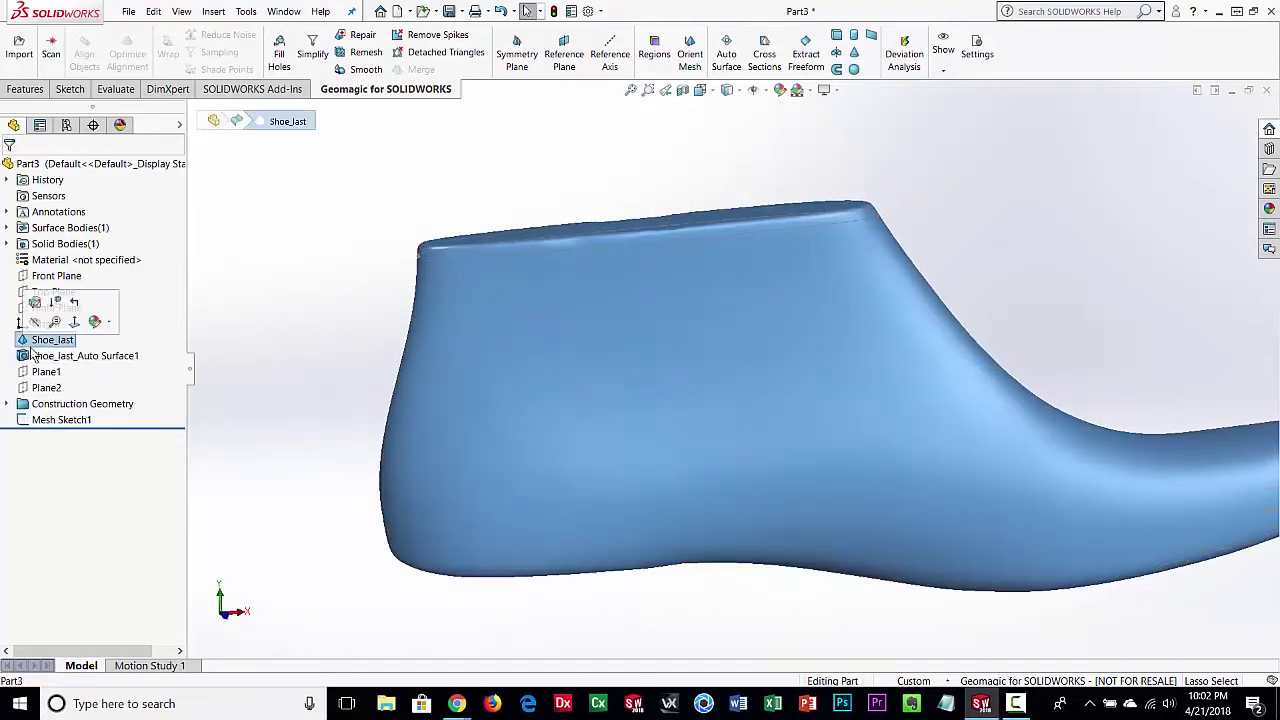
click(63, 330)
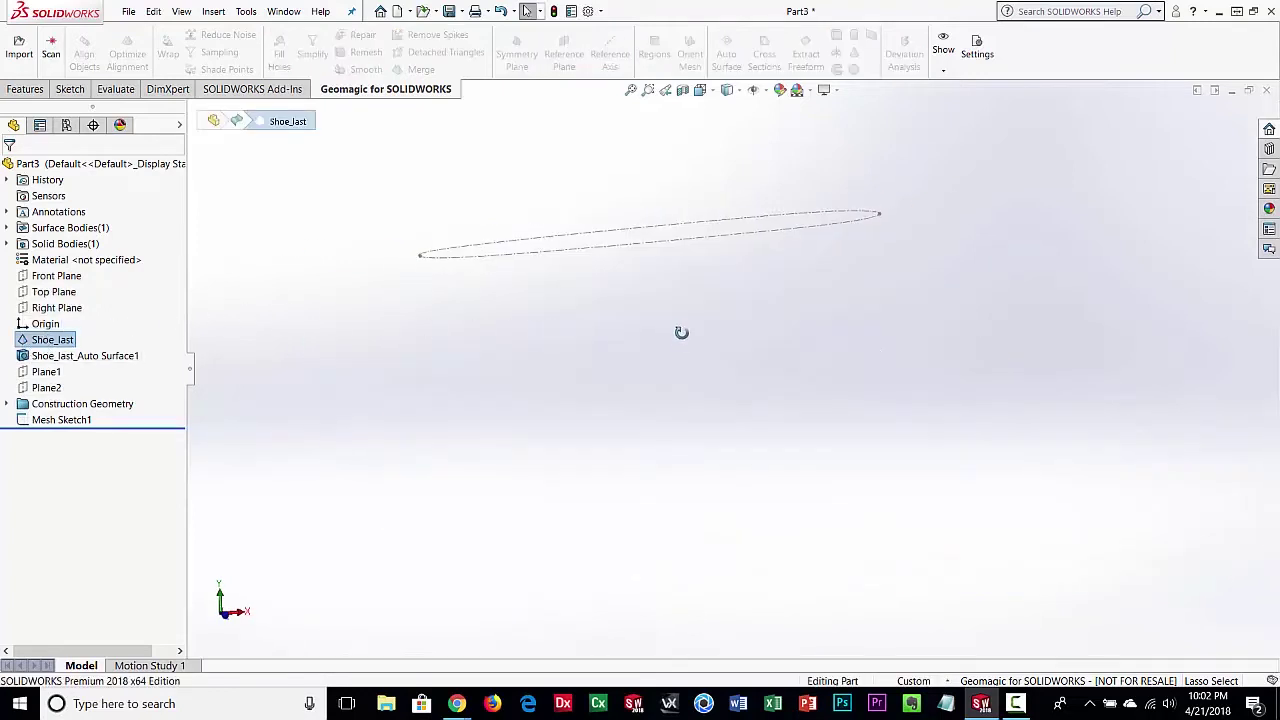
mouse_move(680, 331)
middle_down()
mouse_move(683, 386)
mouse_move(652, 358)
mouse_move(637, 314)
mouse_move(686, 349)
mouse_move(702, 384)
middle_up()
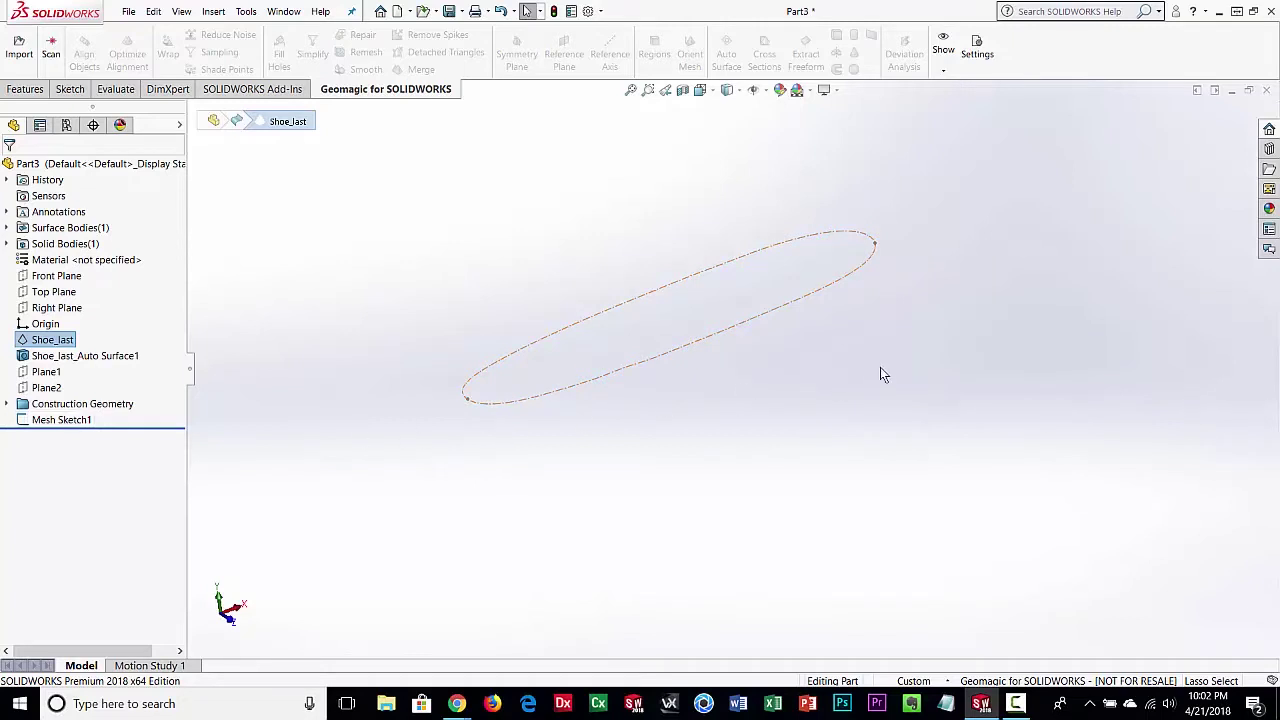
mouse_move(880, 367)
middle_down()
mouse_move(911, 471)
mouse_move(880, 434)
mouse_move(879, 353)
mouse_move(850, 371)
middle_up()
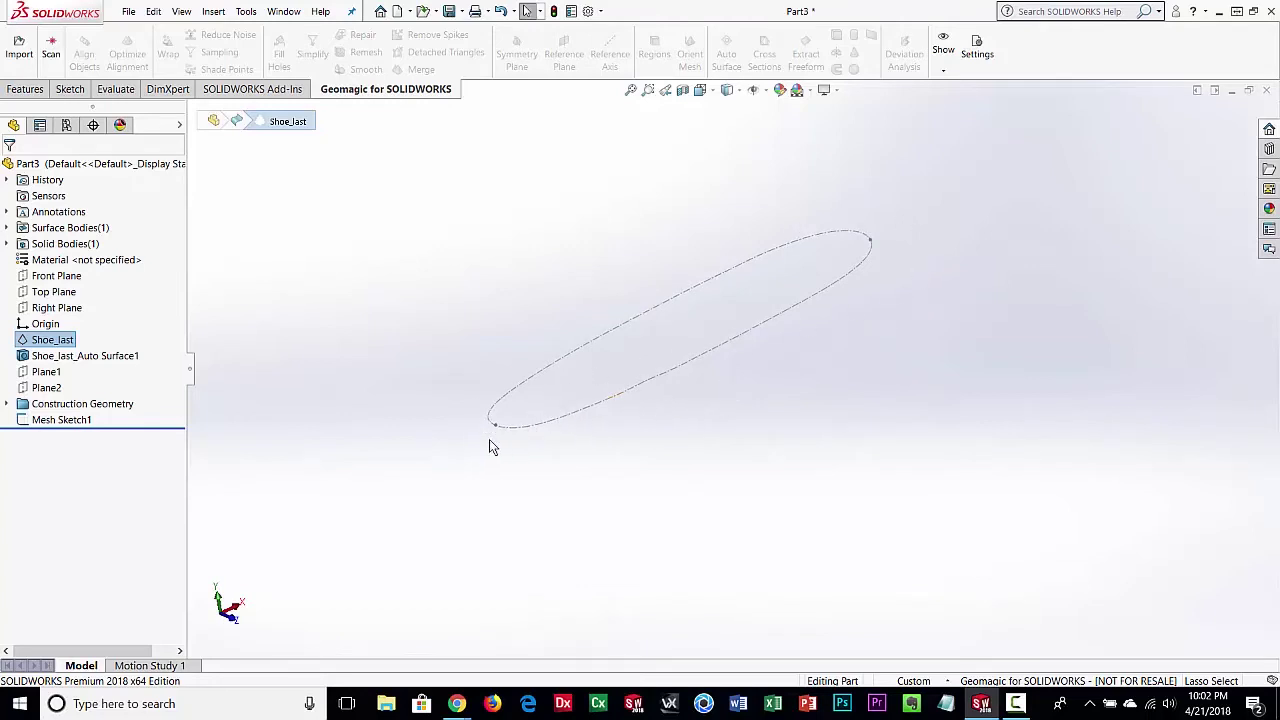
Edit Mesh Sketch1, convert both construction splines to regular sketch geometry, and exit the sketch
click(667, 378)
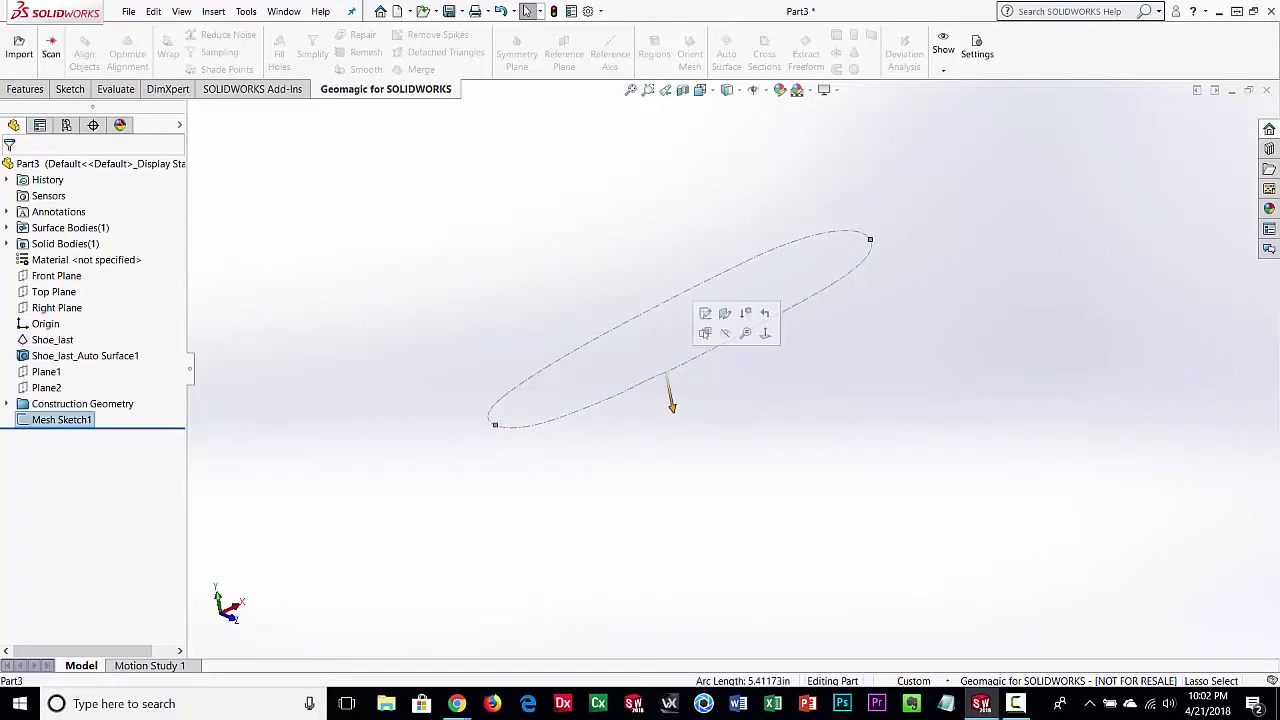
click(694, 383)
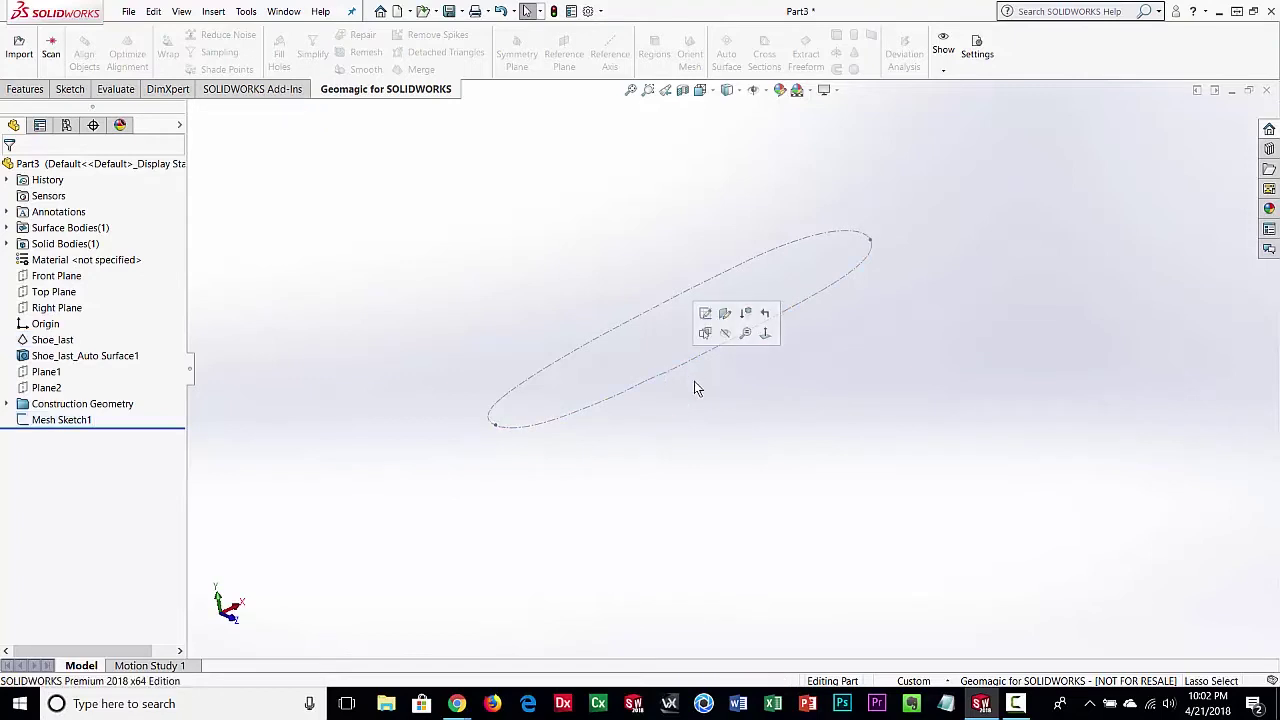
double_click(628, 393)
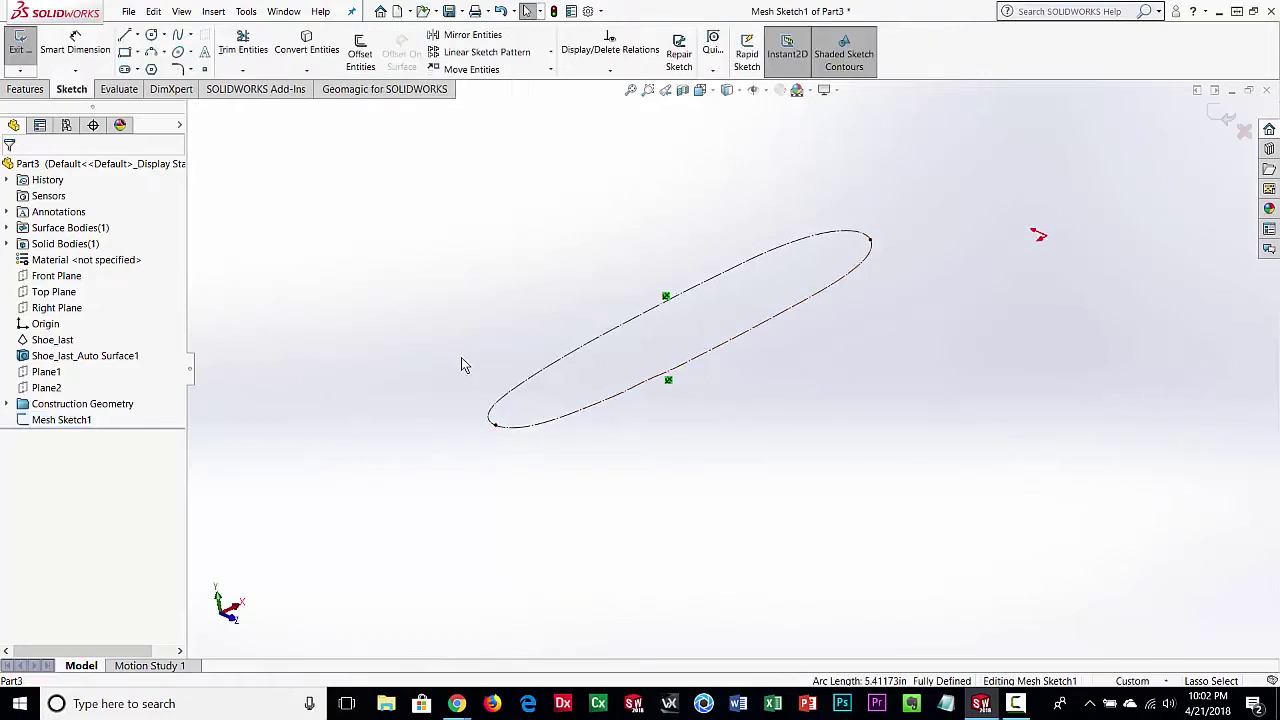
click(593, 346)
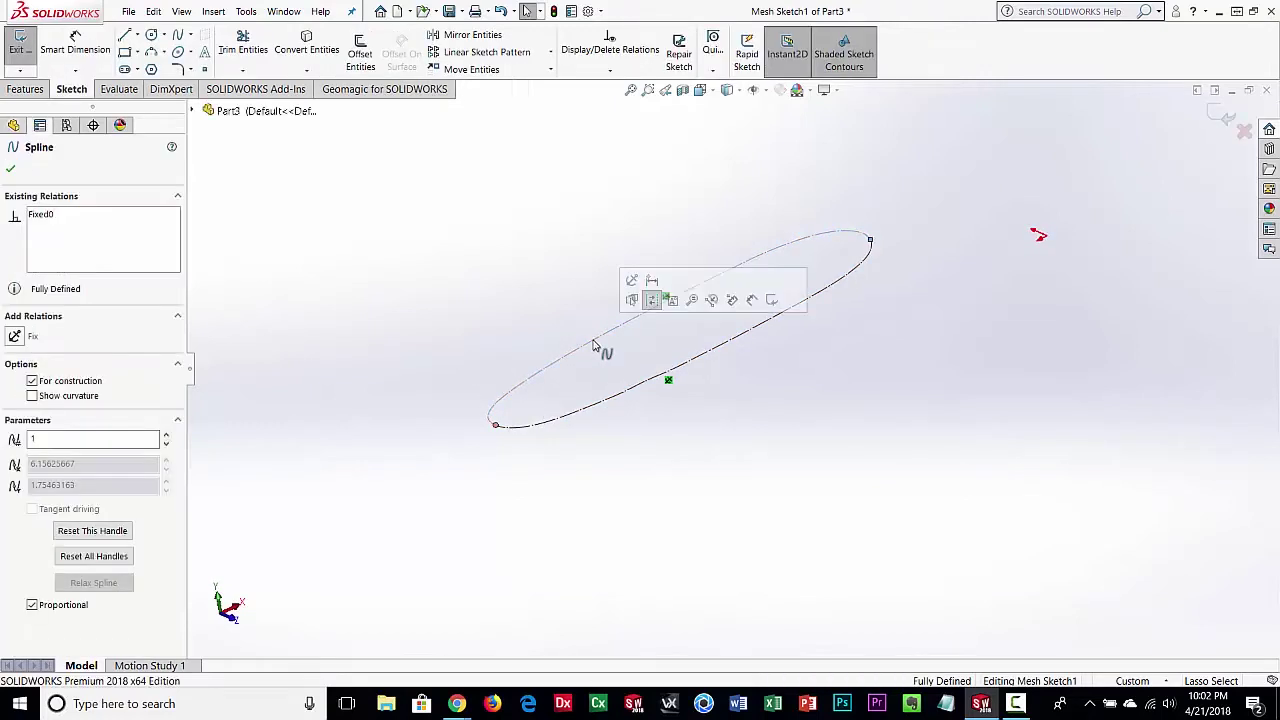
click(651, 300)
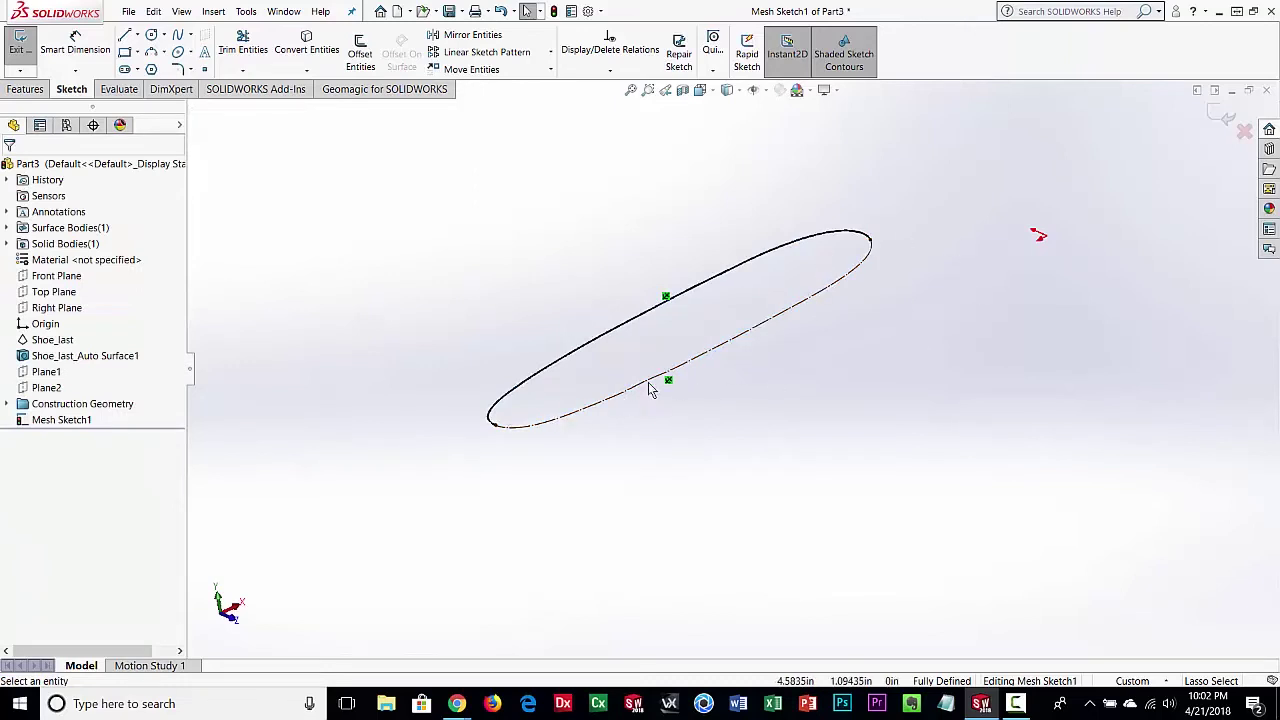
click(641, 390)
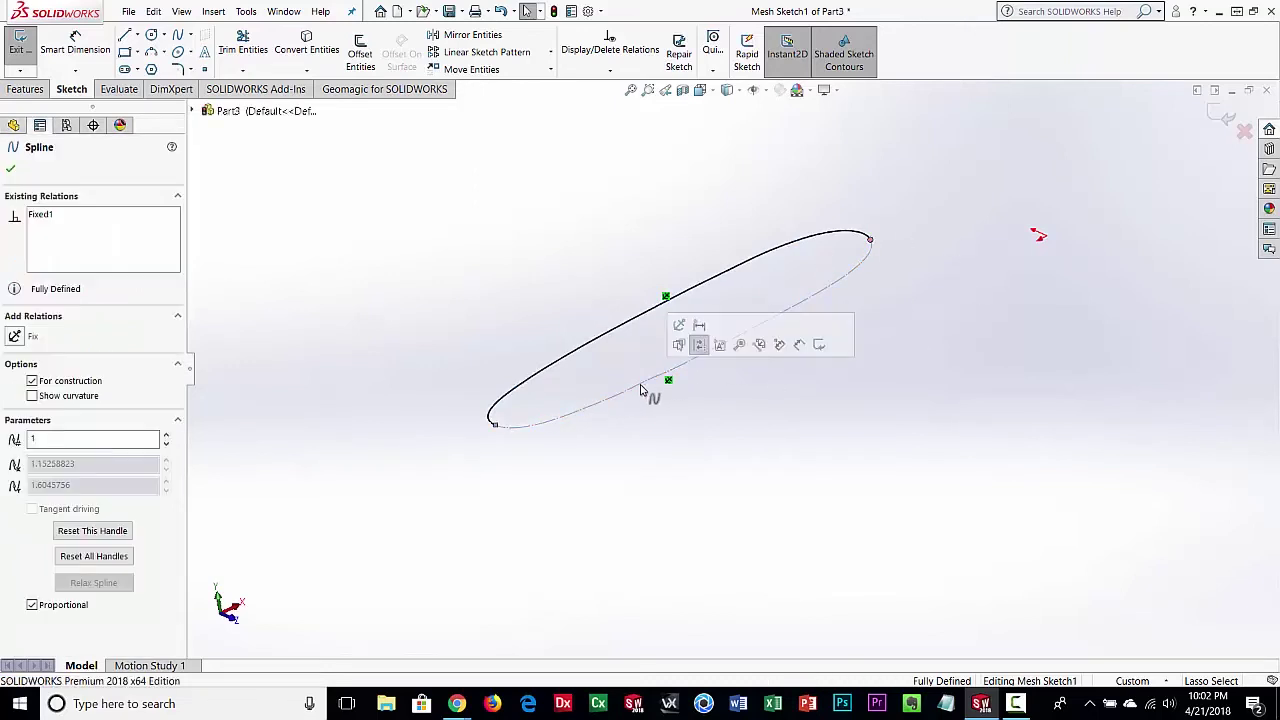
click(699, 326)
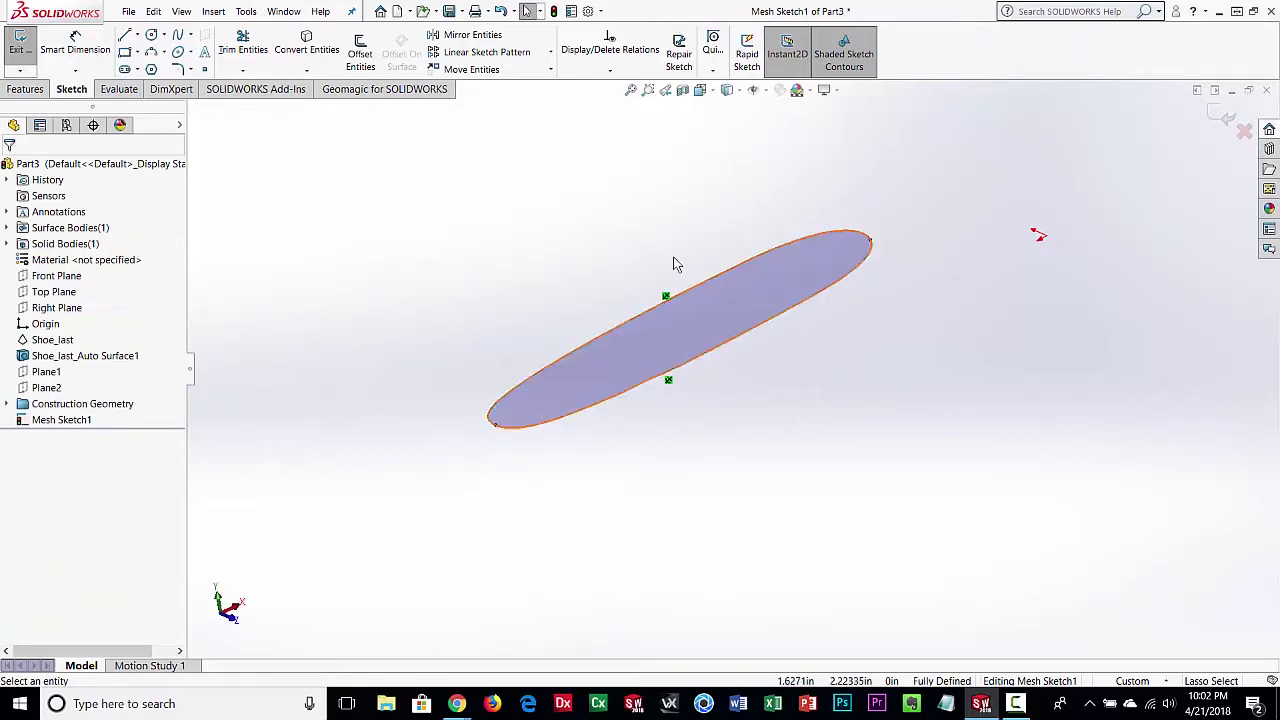
mouse_move(641, 472)
middle_down()
mouse_move(620, 450)
mouse_move(630, 456)
middle_up()
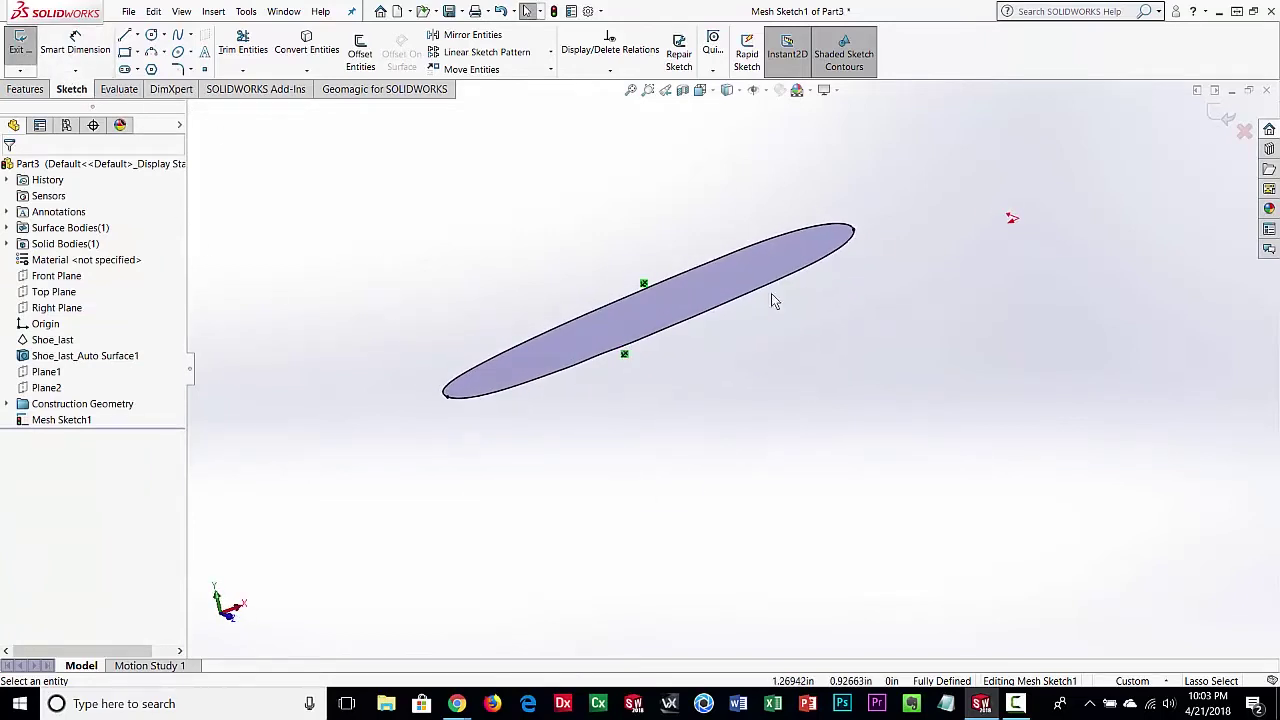
click(20, 50)
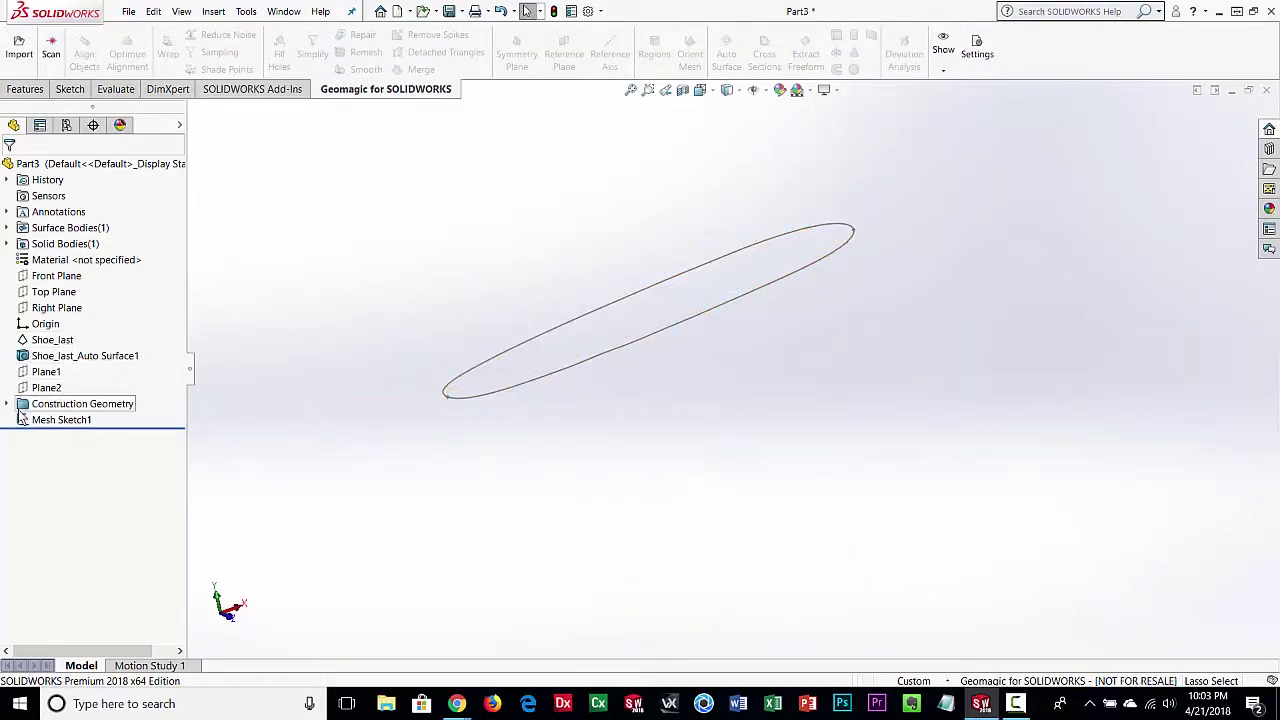
Show the Shoe_last_Auto Surface1 solid together with the cross-section sketch
click(40, 356)
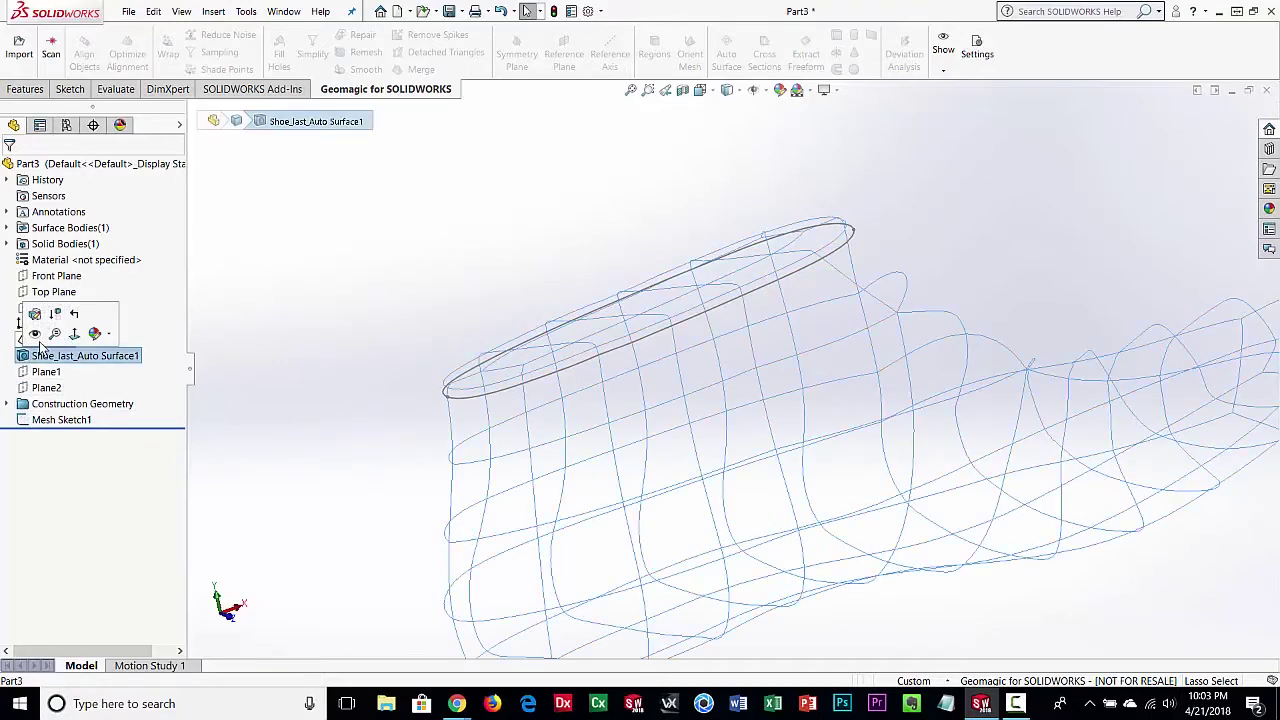
click(35, 334)
click(400, 324)
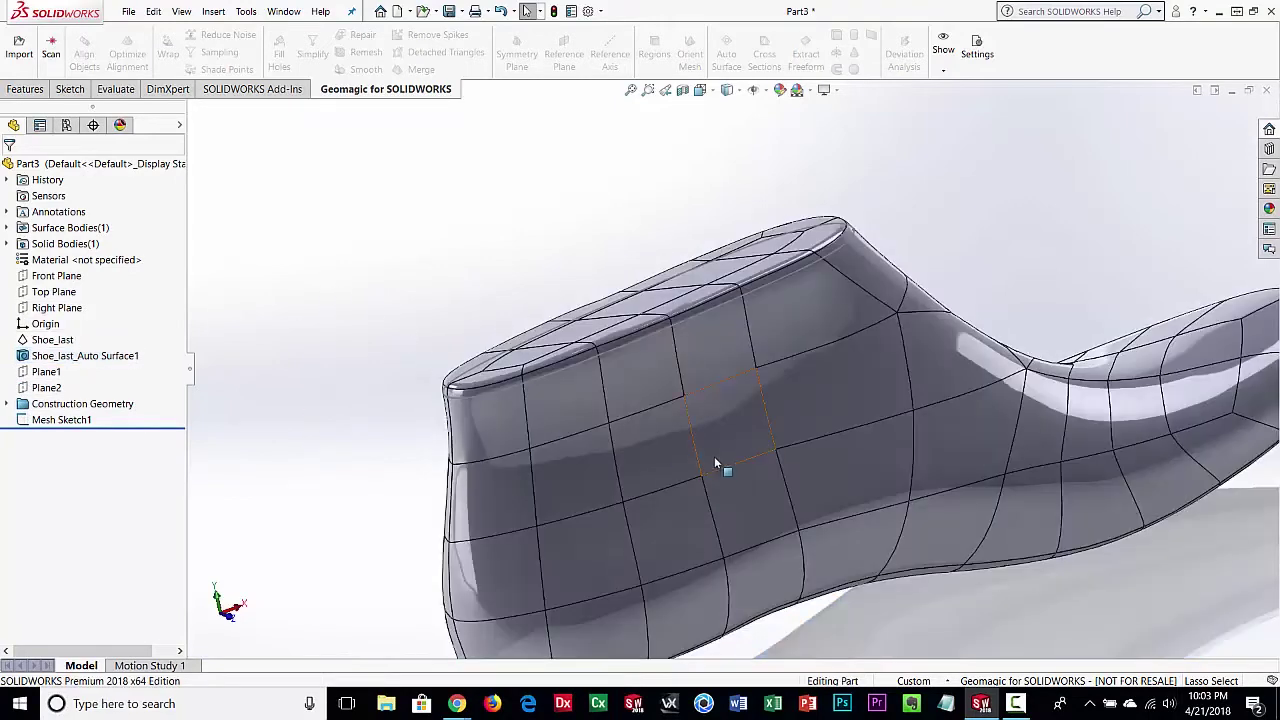
Begin a boss extrusion of the Mesh Sketch1 contour near the last's ankle opening, reversed to point upward away from the last
middle_drag(700, 425, 700, 446)
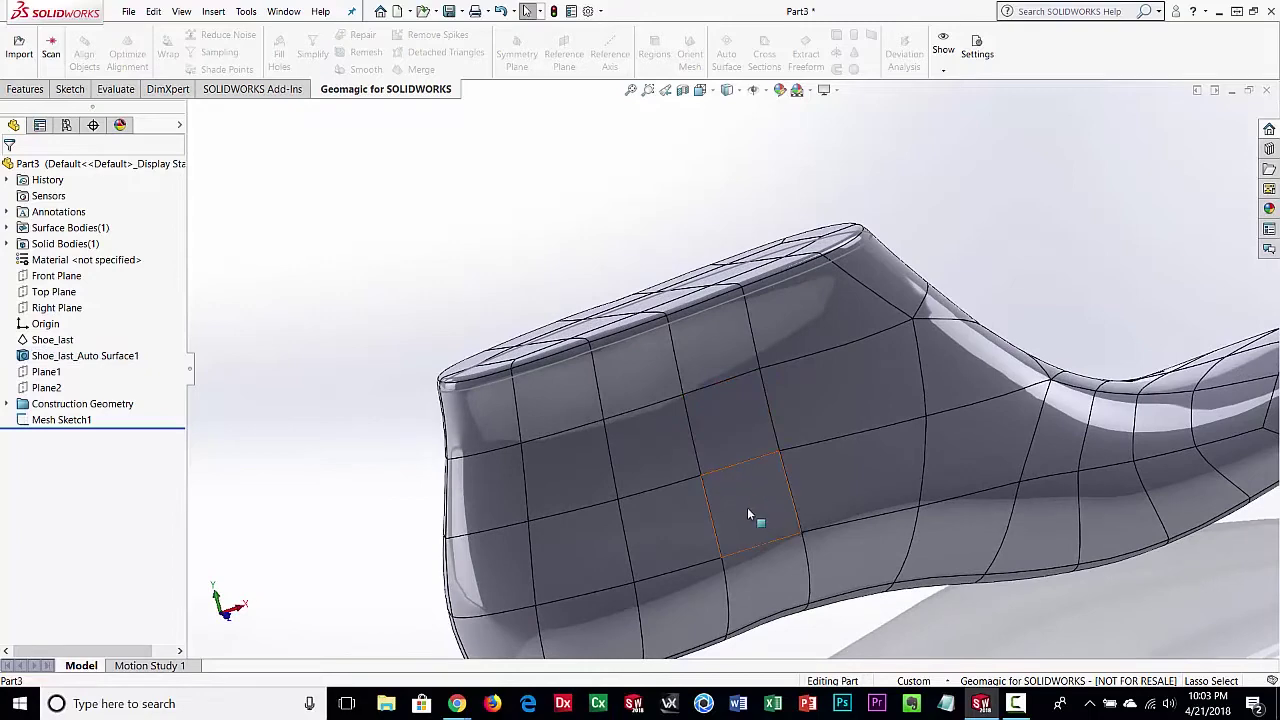
middle_drag(747, 507, 433, 344)
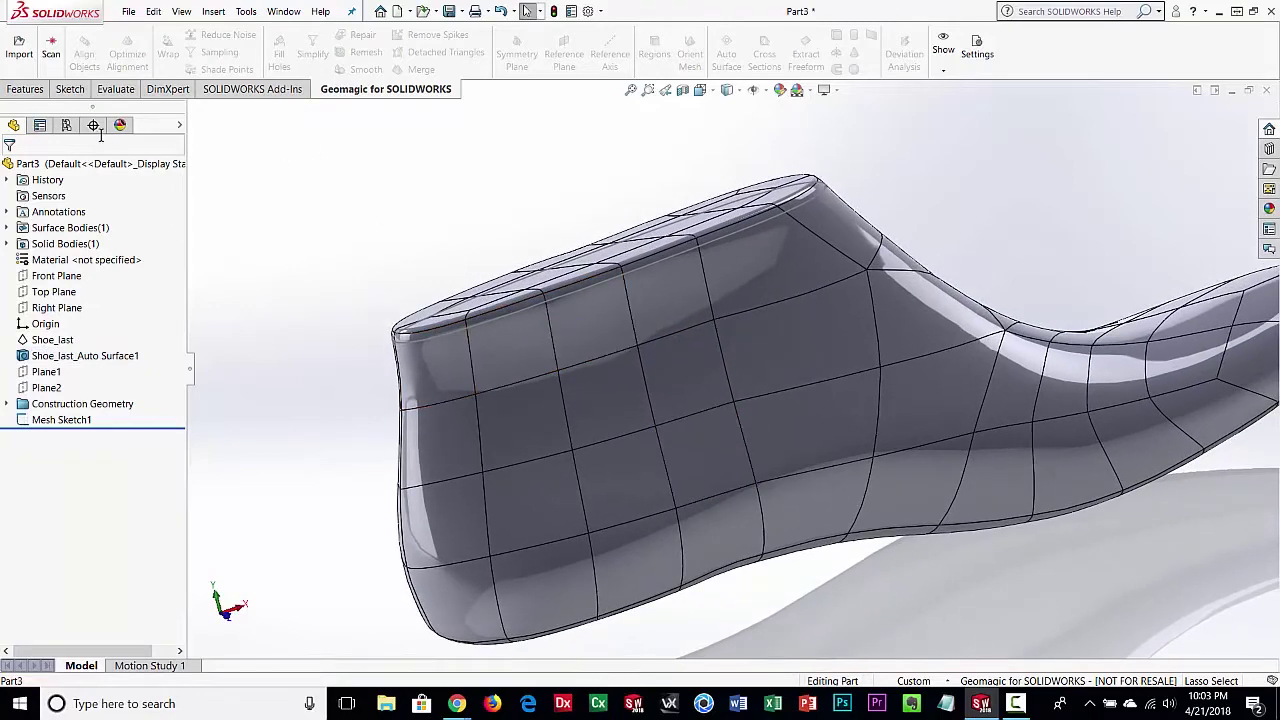
click(25, 89)
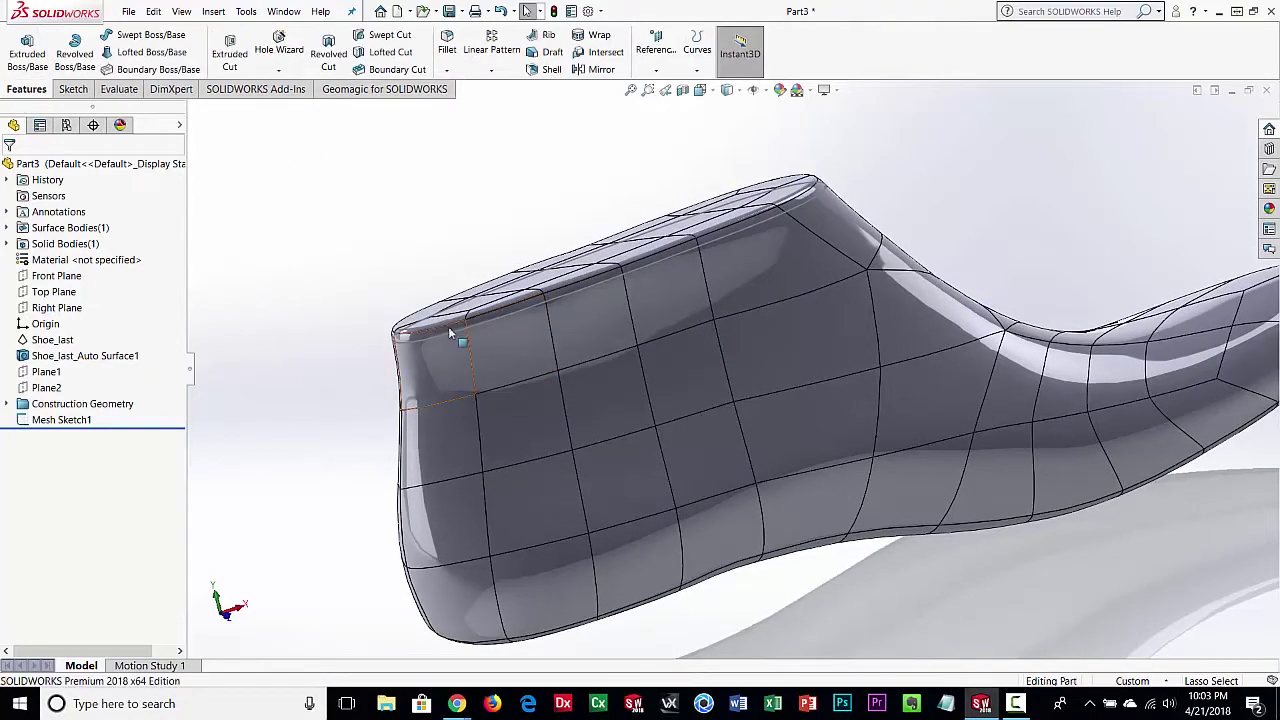
click(27, 52)
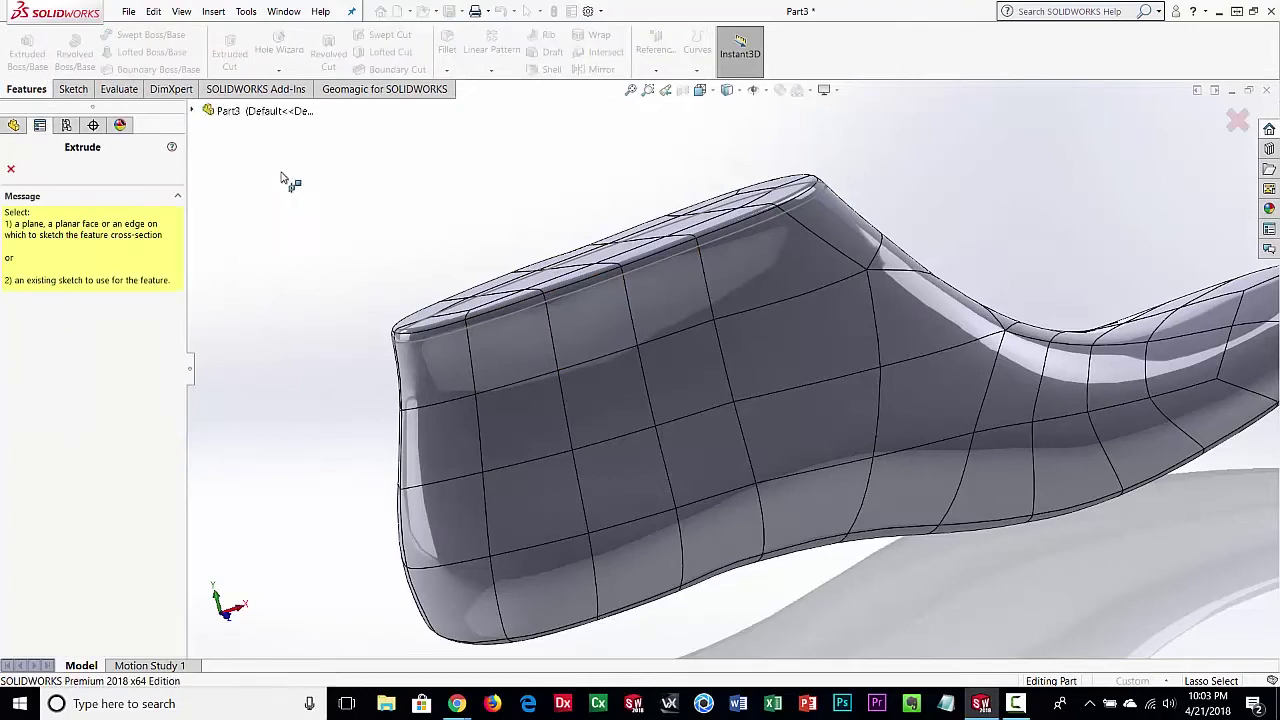
click(499, 316)
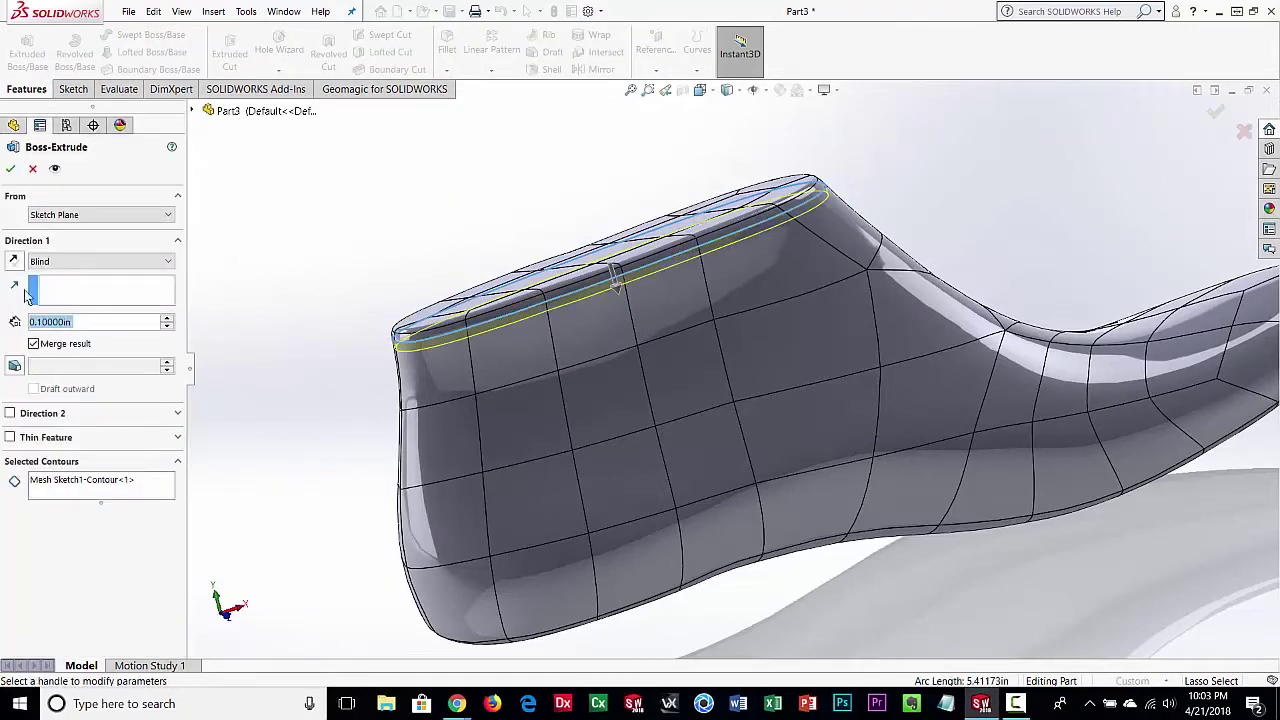
click(15, 262)
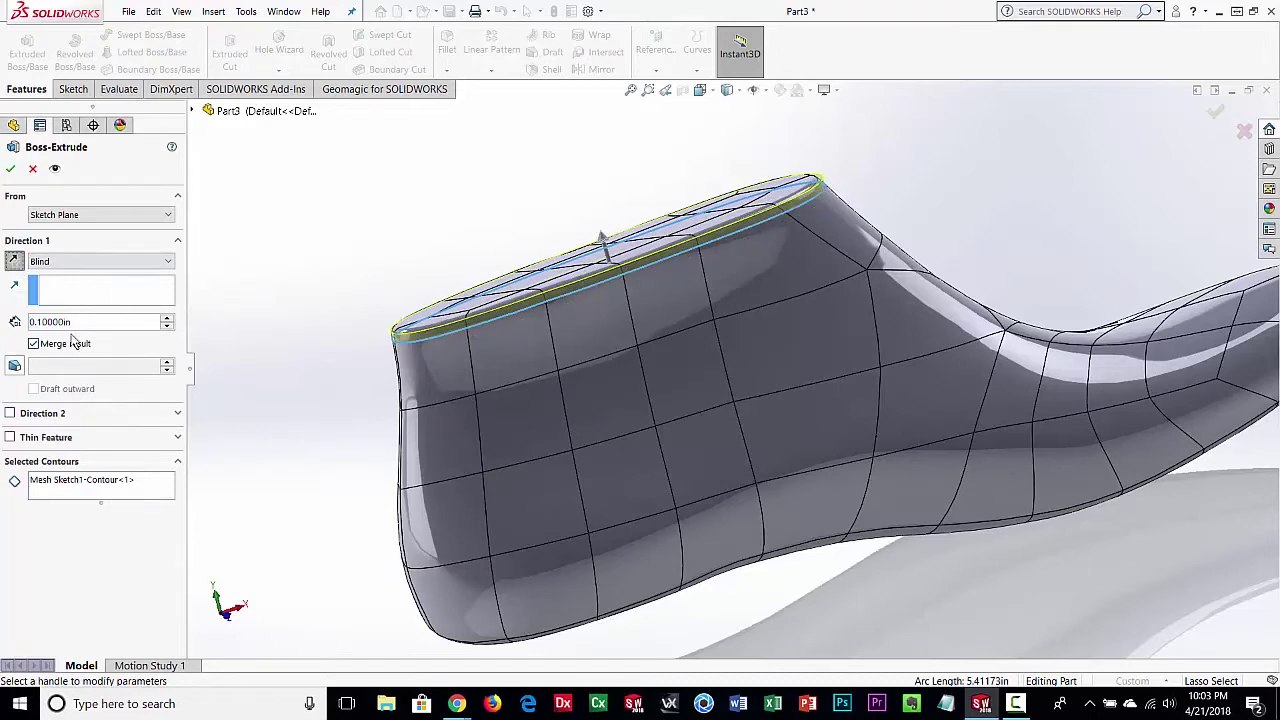
Set the boss extrusion's blind depth to 0.5 in
double_click(32, 321)
text(0.5)
key(Return)
middle_drag(640, 473, 643, 372)
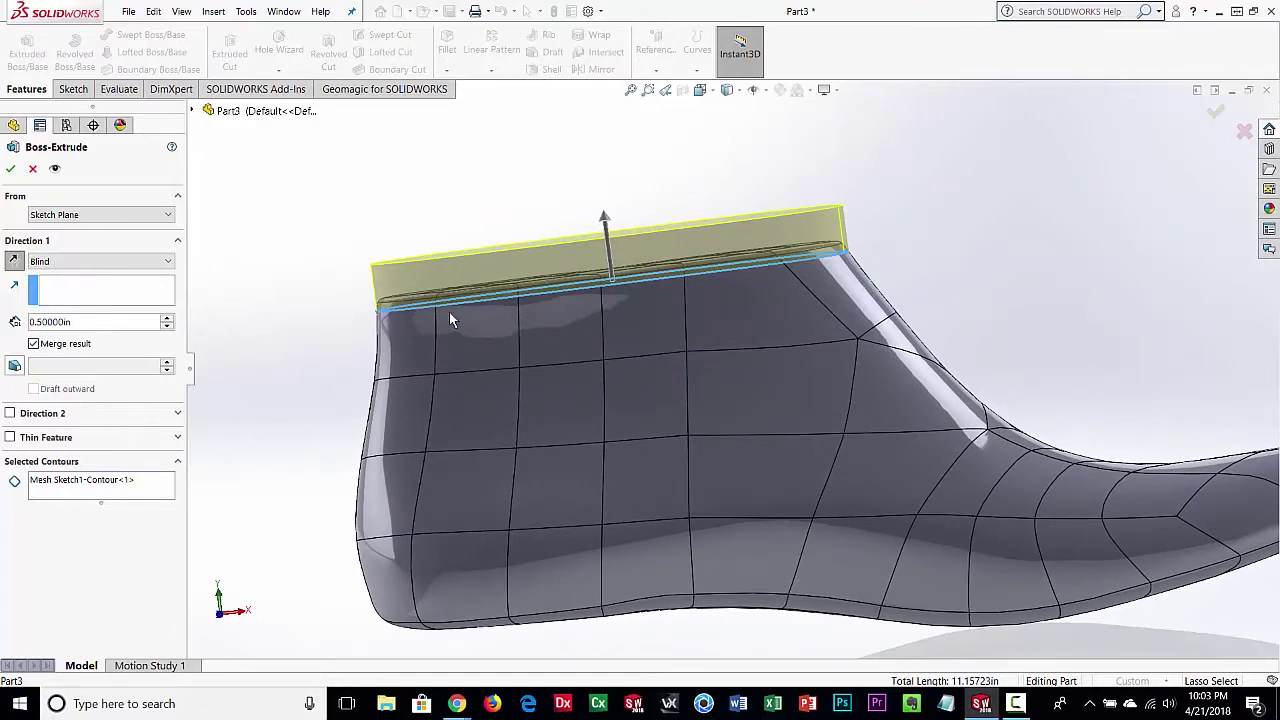
Set the boss extrusion's blind depth to 0.75 in and complete the feature with the result merged
double_click(76, 321)
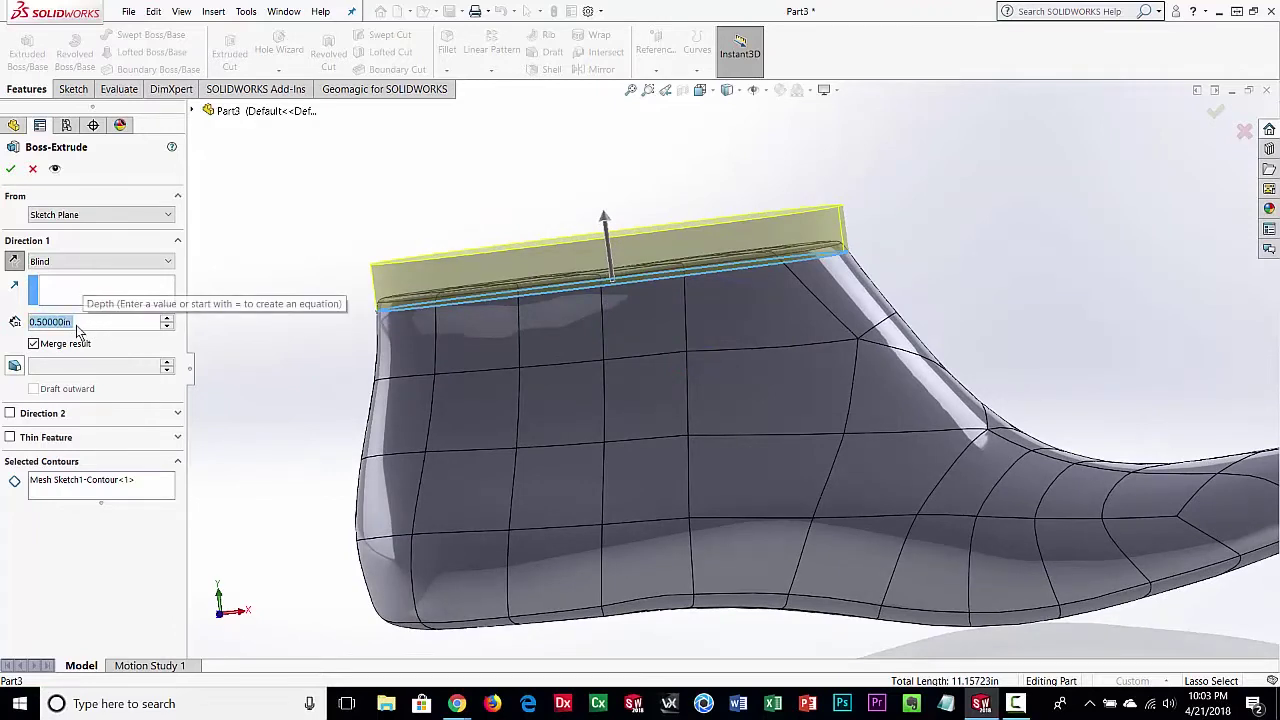
text(75)
key(Return)
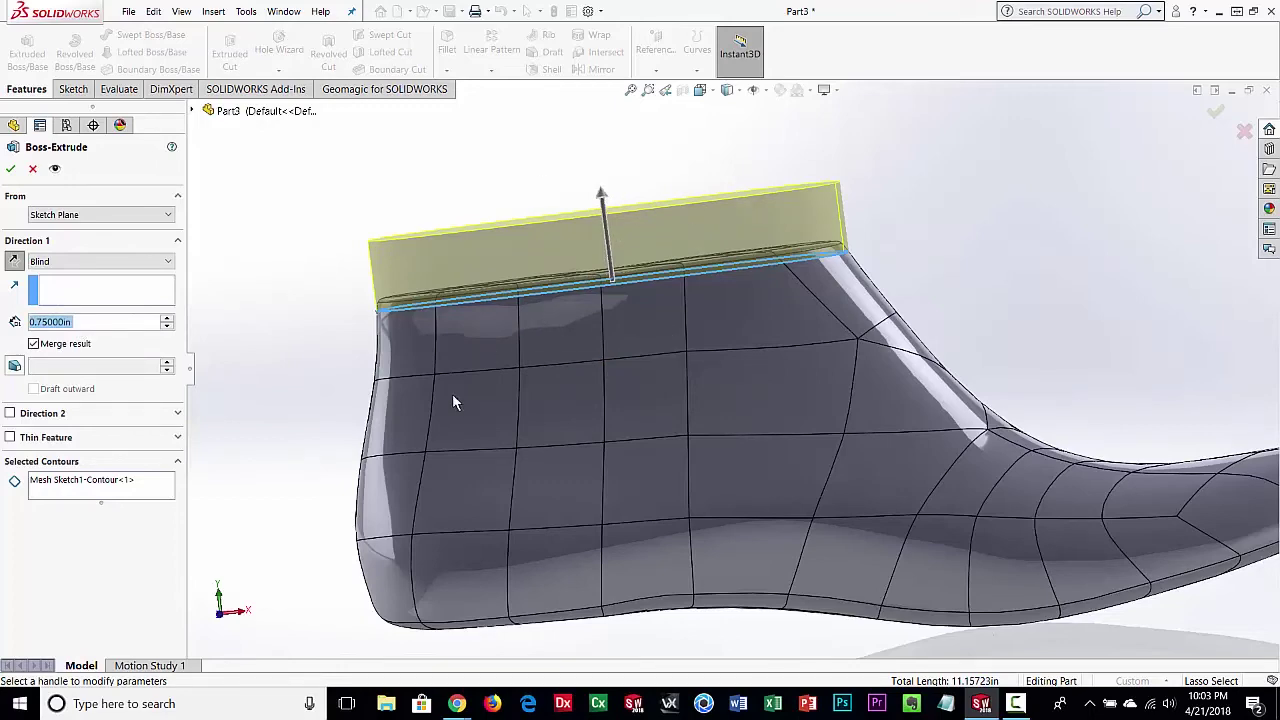
middle_drag(630, 410, 641, 304)
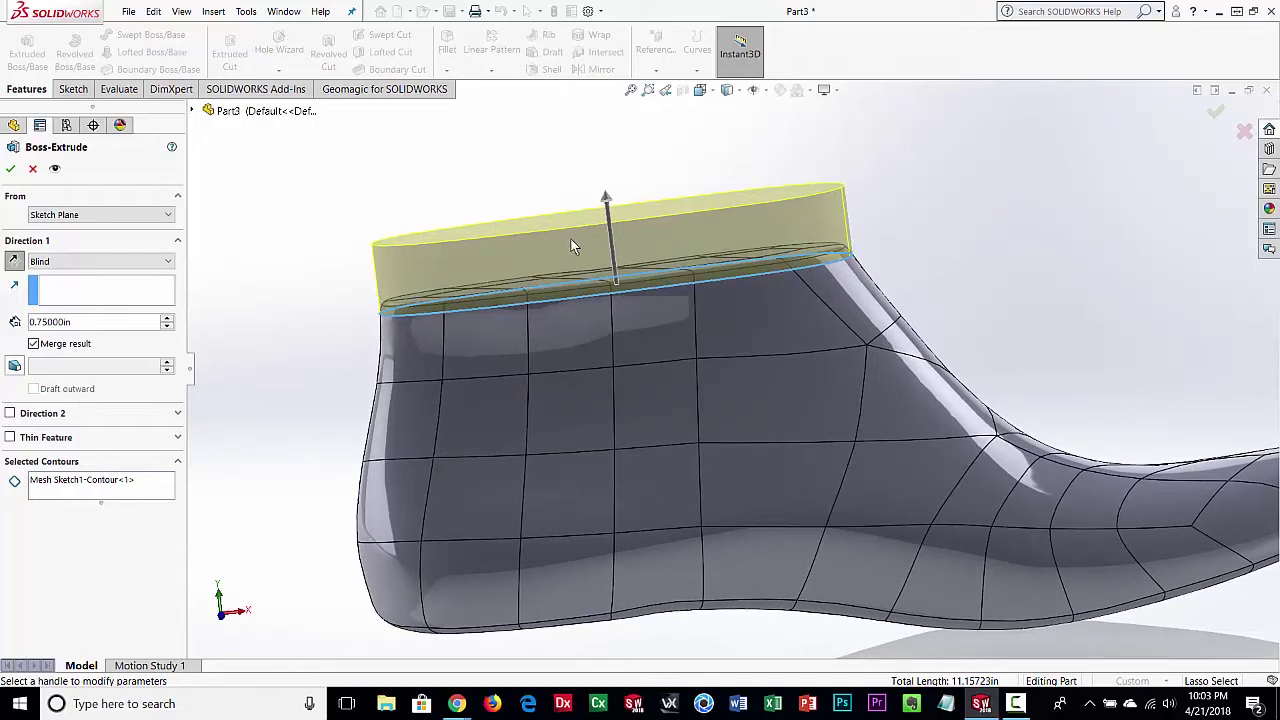
click(11, 171)
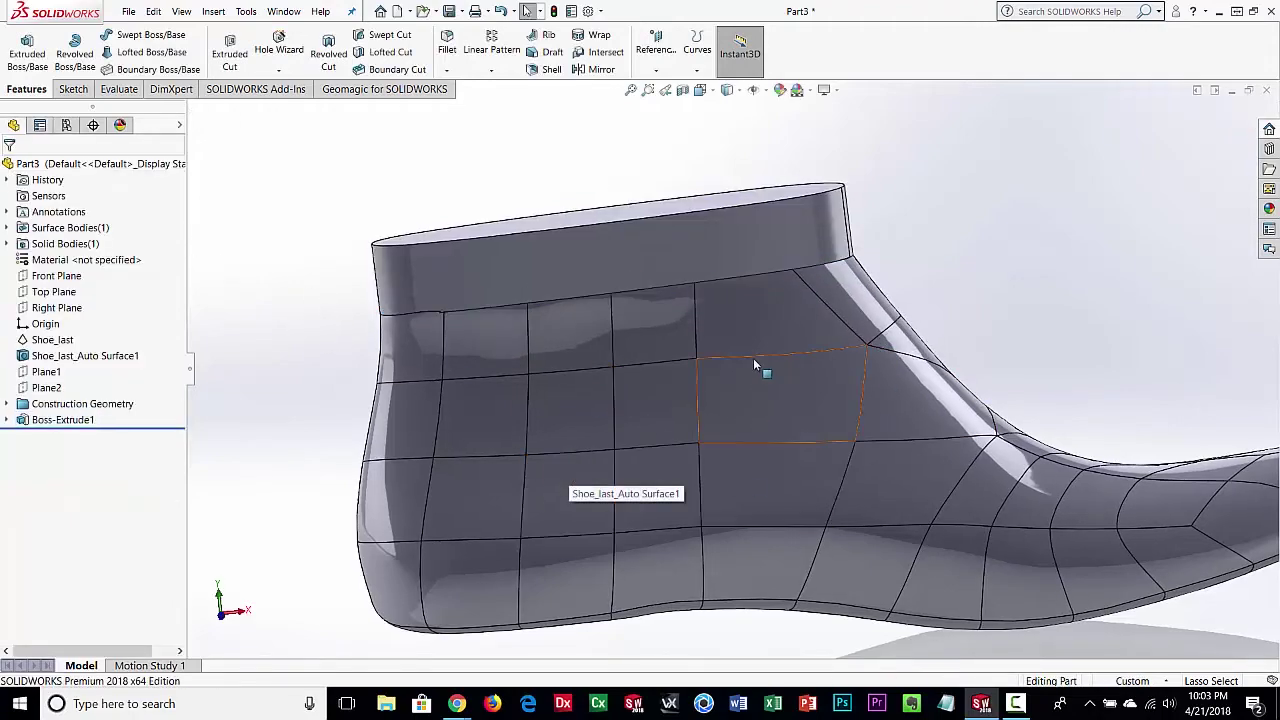
Sketch two circles of 0.25 in radius, level with each other along the length of the extruded collar's flat top face
middle_drag(757, 366, 722, 398)
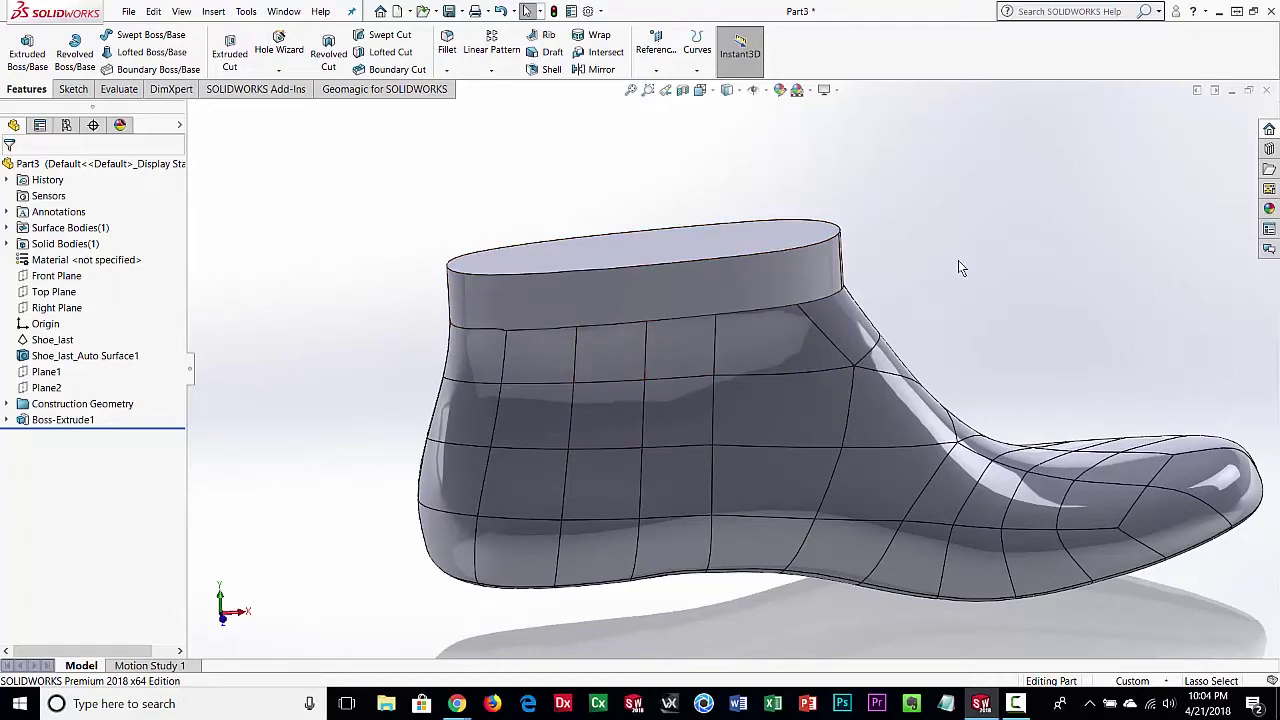
middle_drag(958, 260, 835, 250)
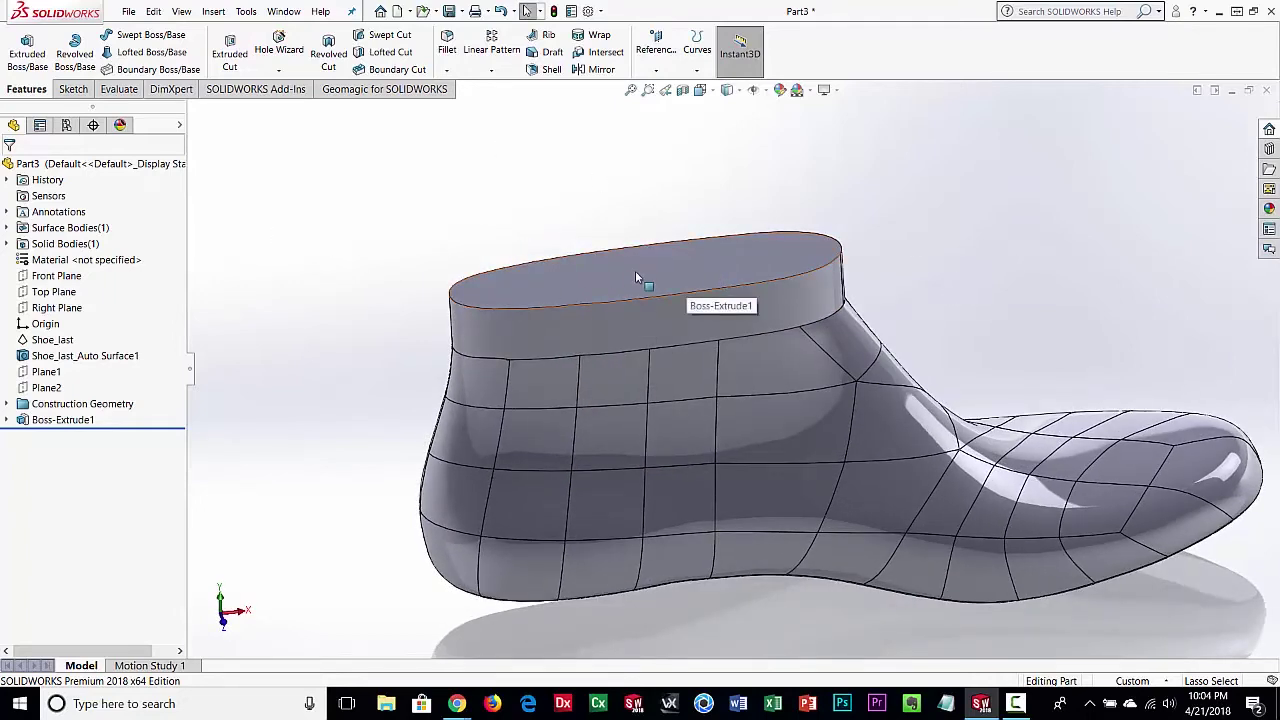
click(73, 89)
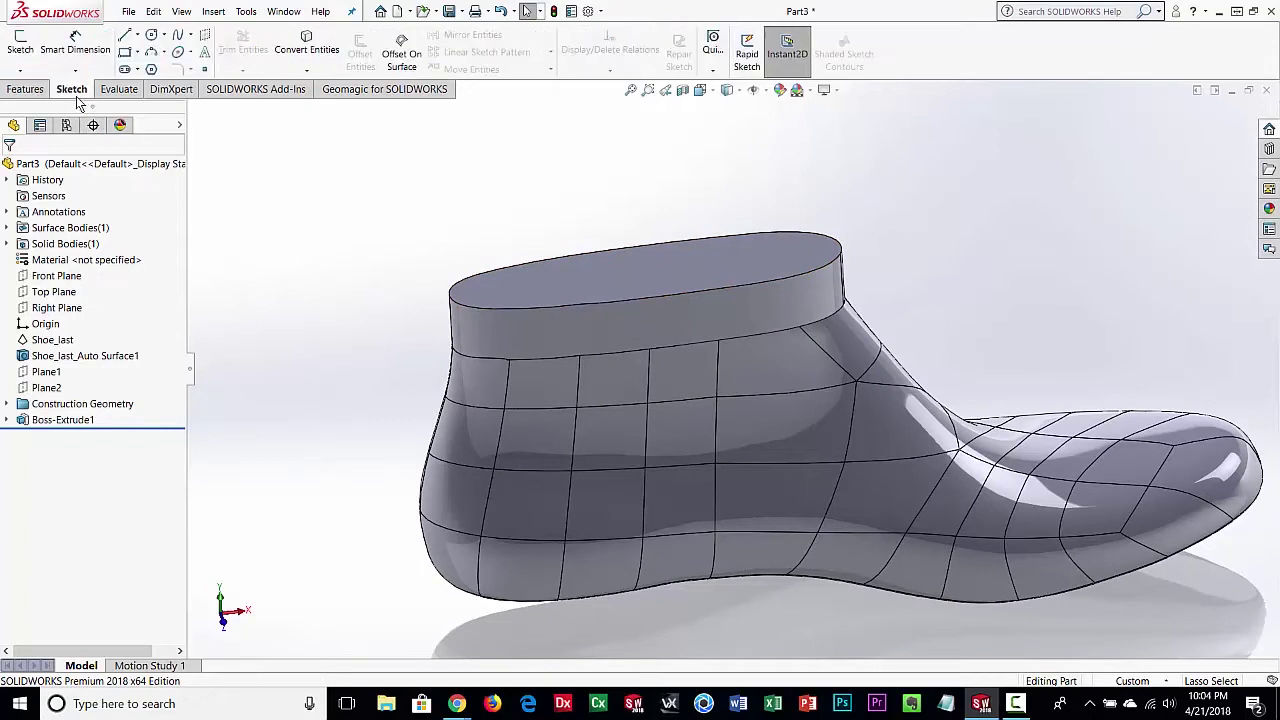
click(649, 278)
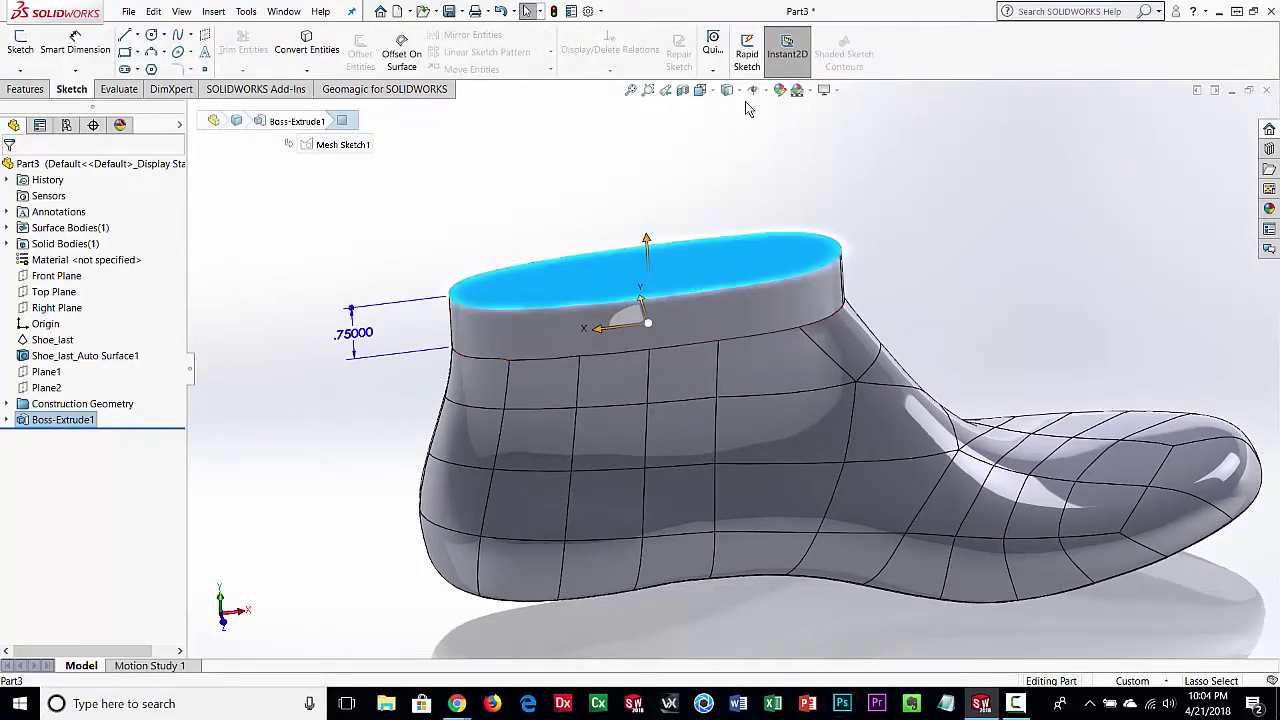
click(703, 90)
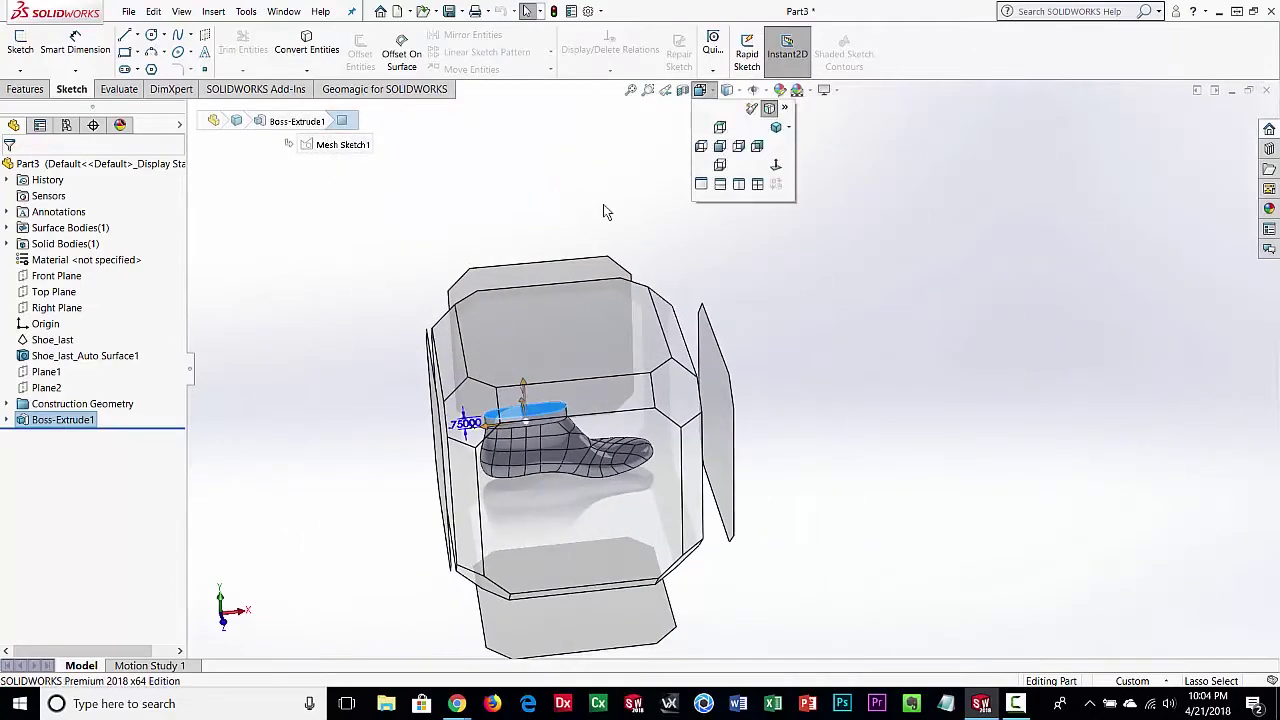
click(564, 324)
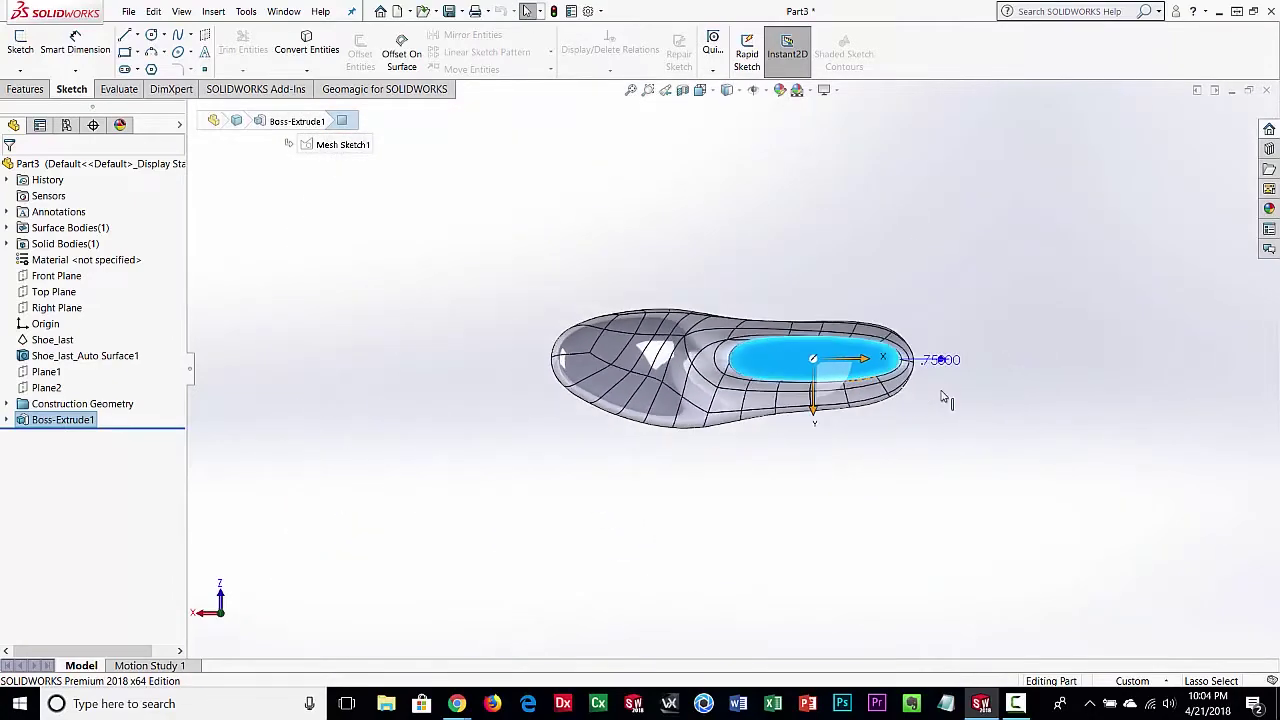
scroll(860, 400, down, 5)
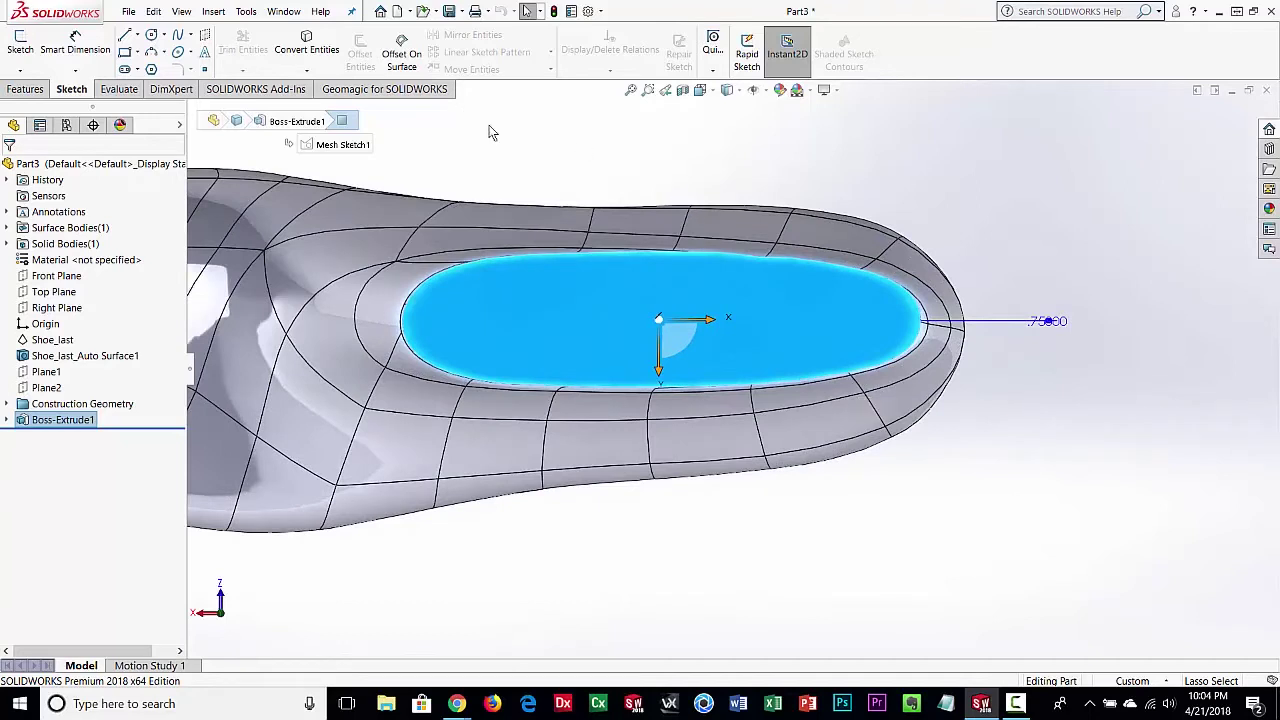
click(151, 35)
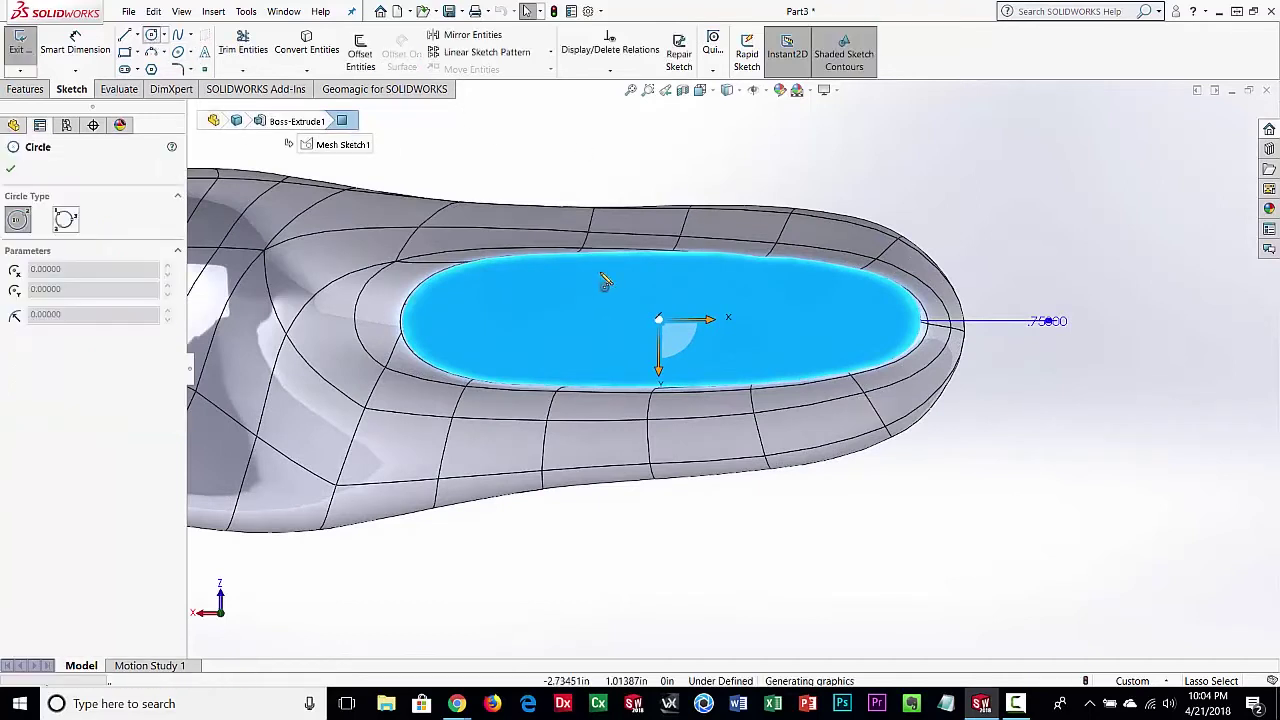
click(578, 321)
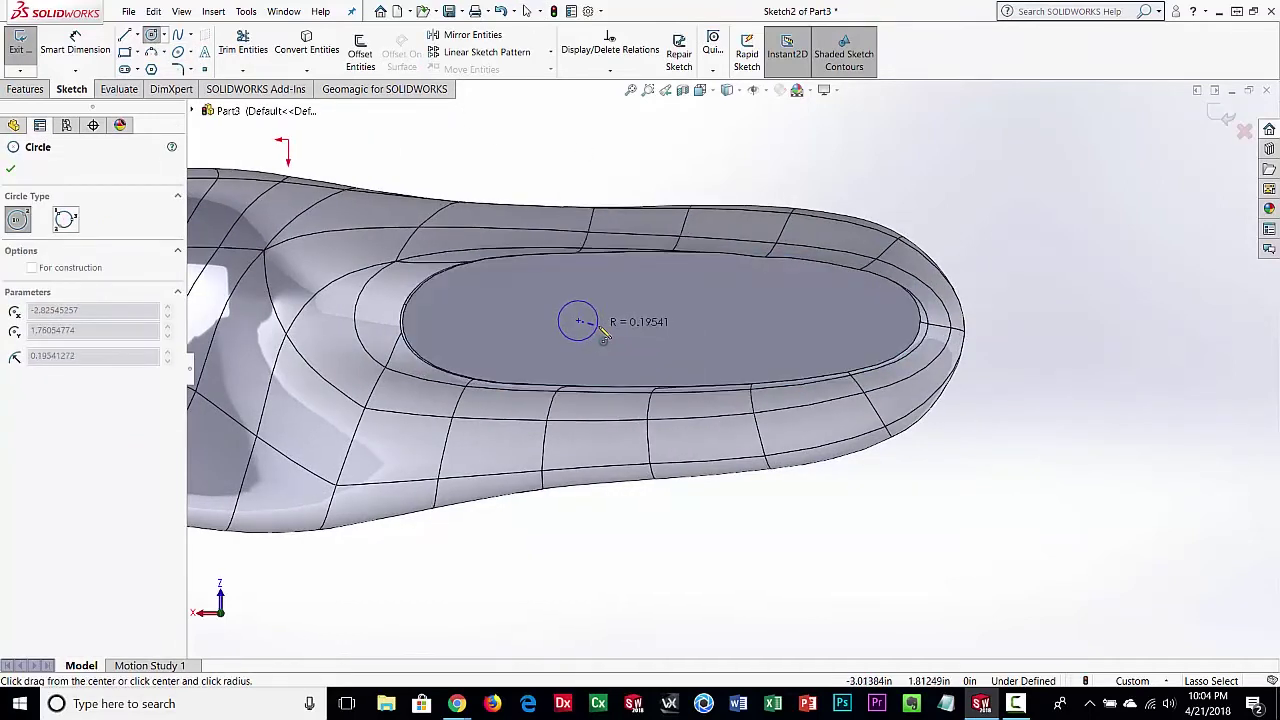
click(603, 331)
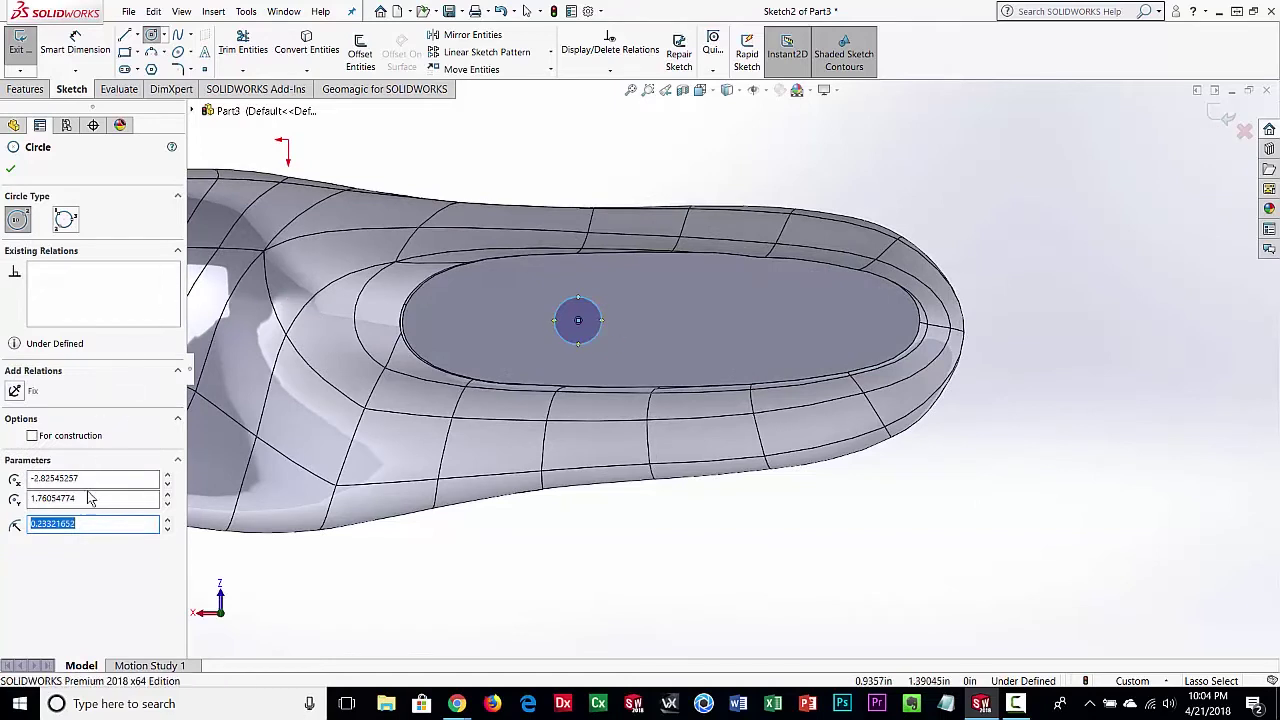
text(0.25)
key(Return)
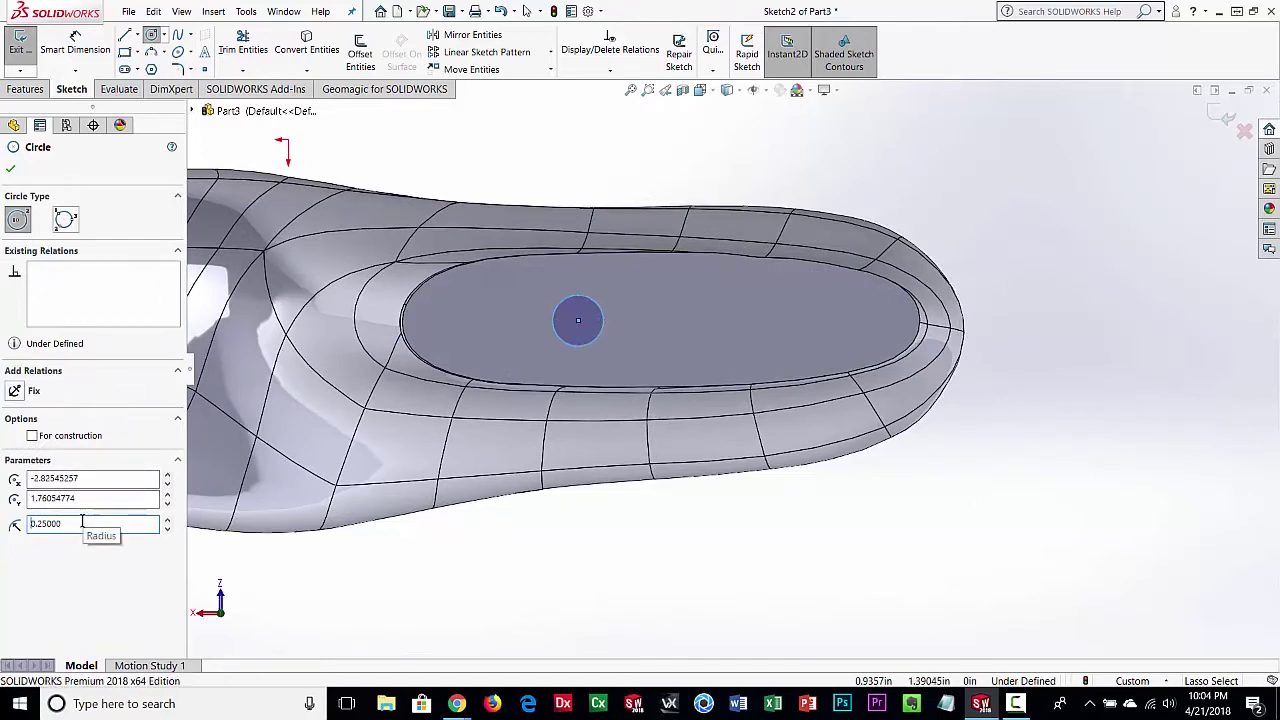
click(733, 321)
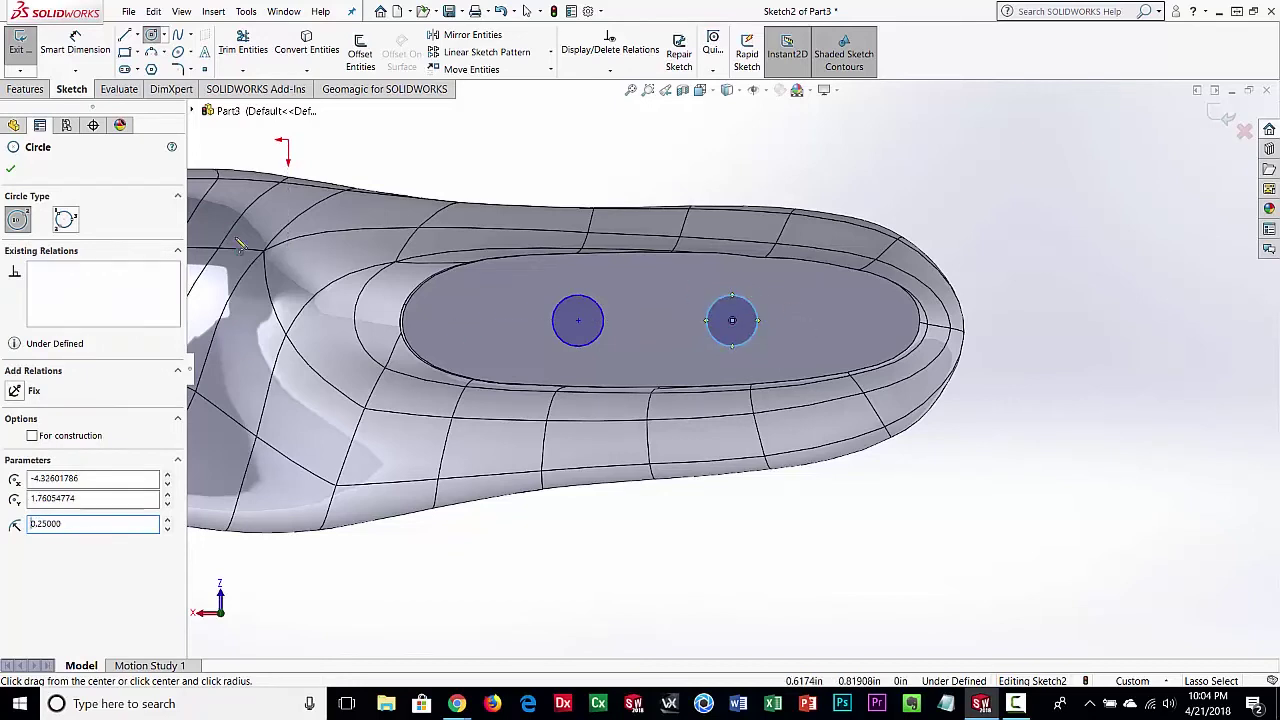
click(12, 170)
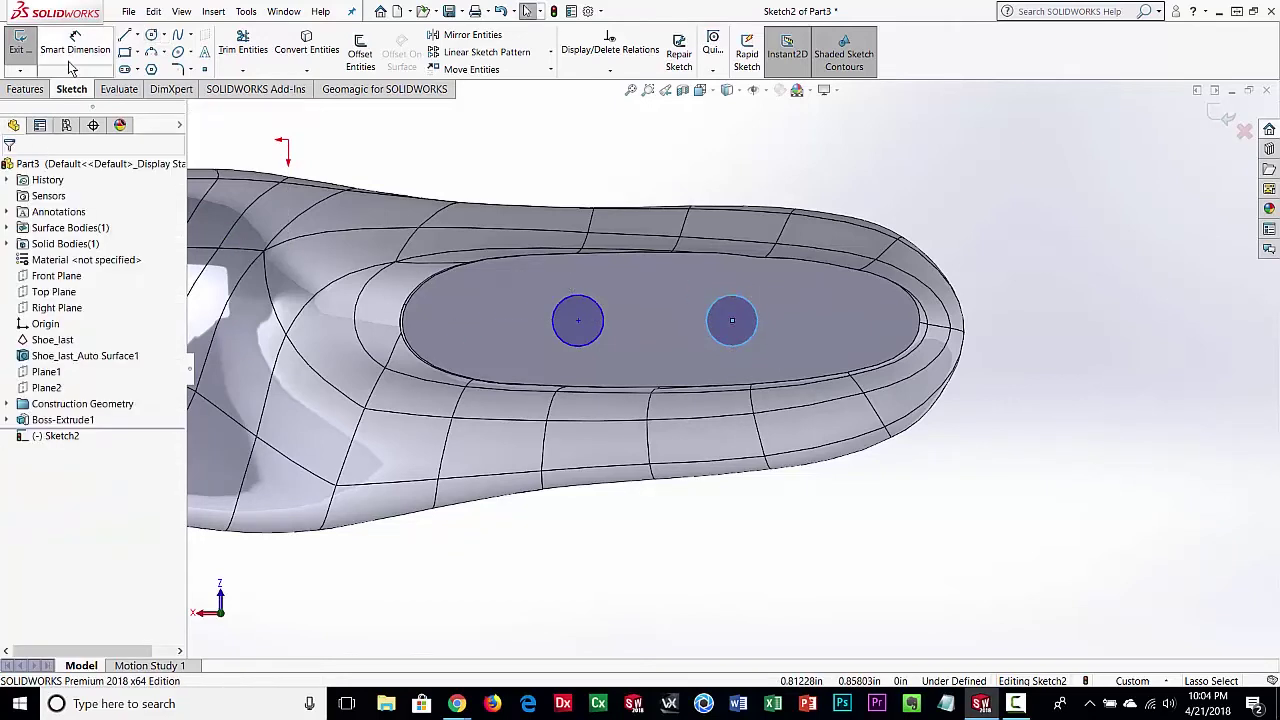
Dimension the distance between the two circle centers as 1.5 in and exit the sketch
click(578, 321)
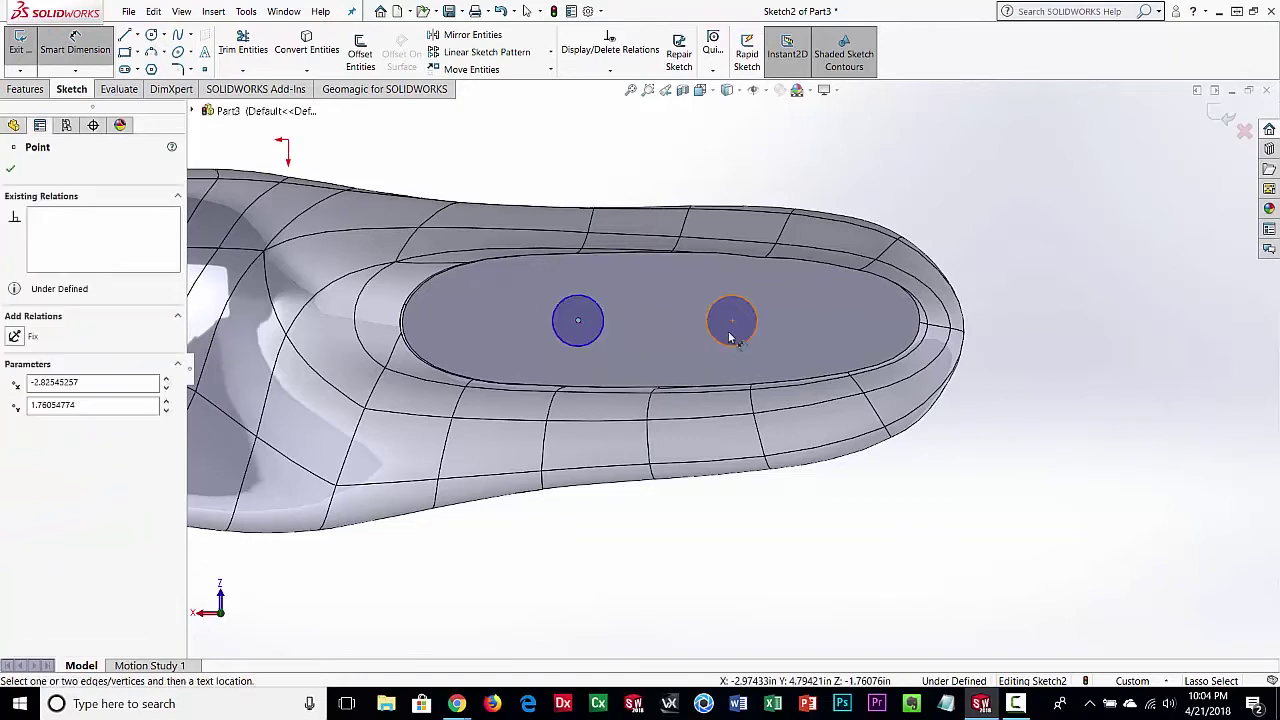
click(732, 320)
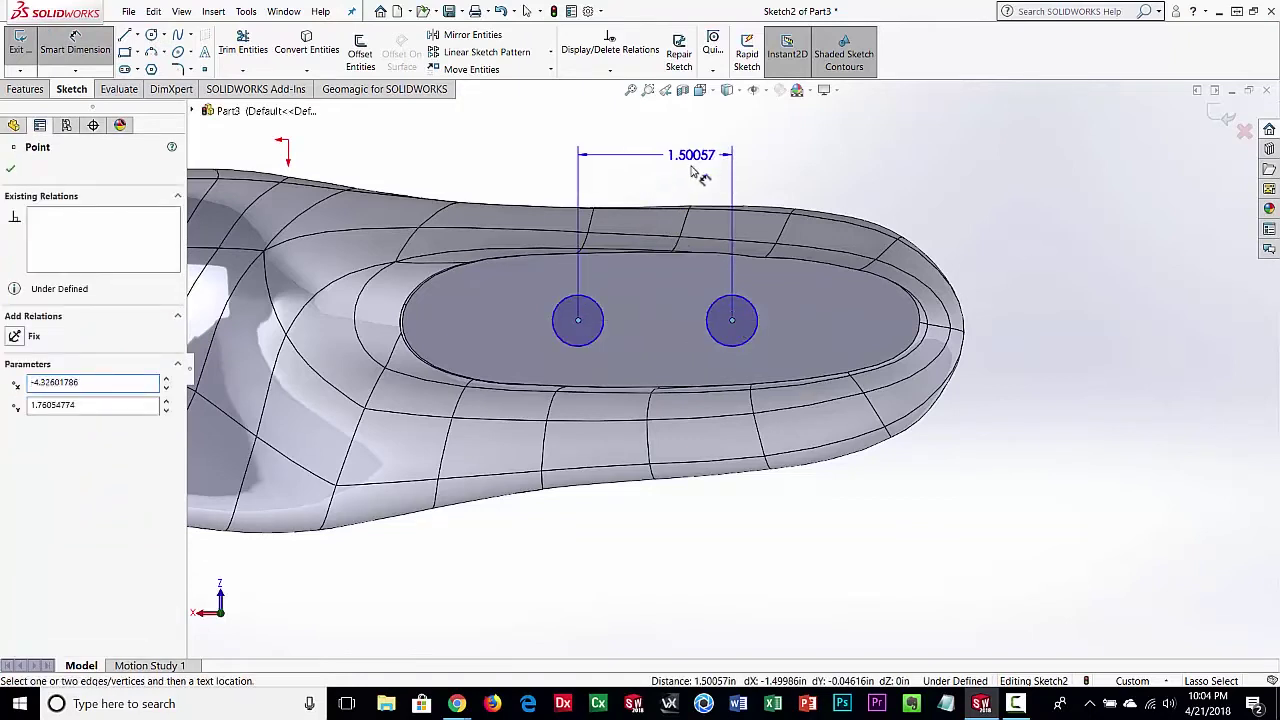
click(695, 172)
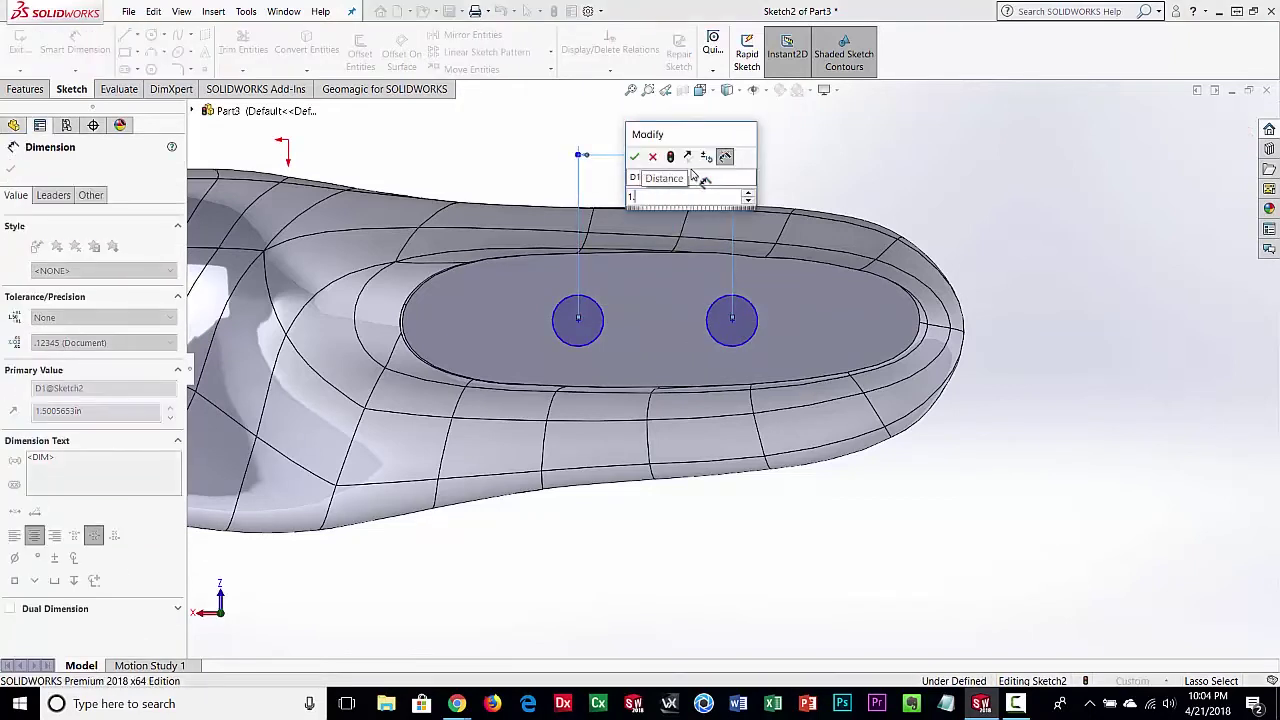
key(Return)
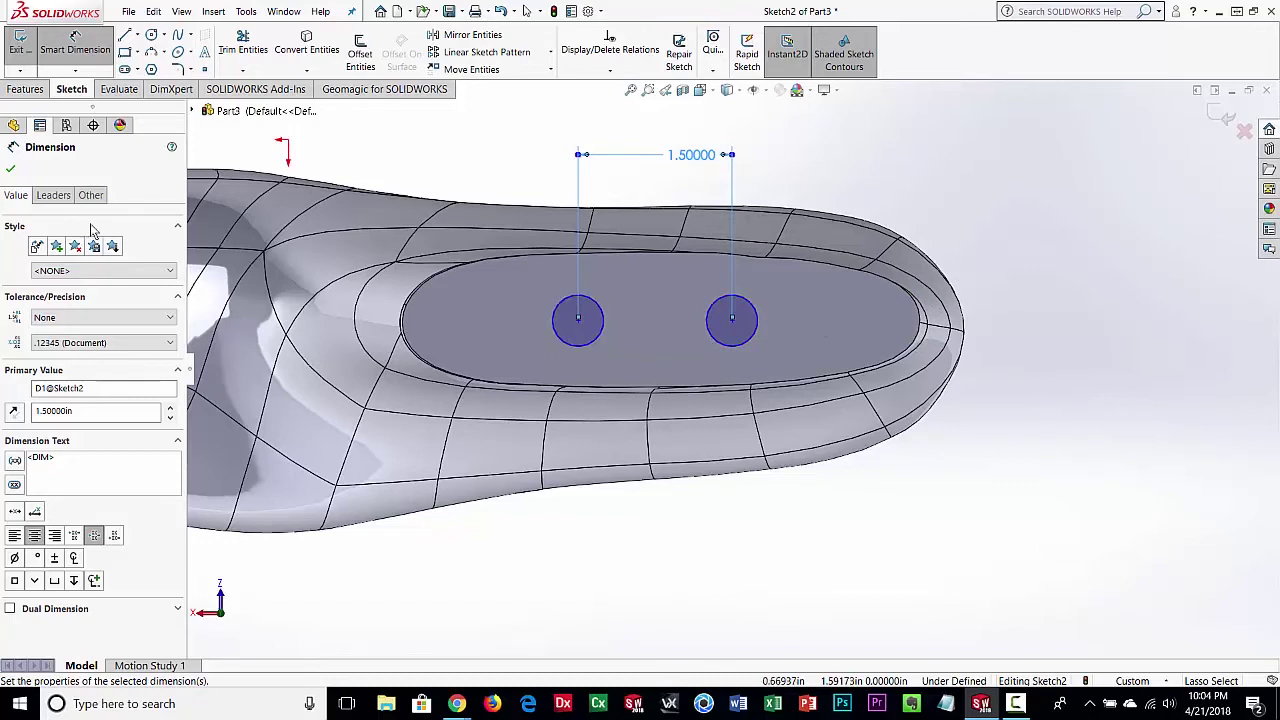
click(12, 169)
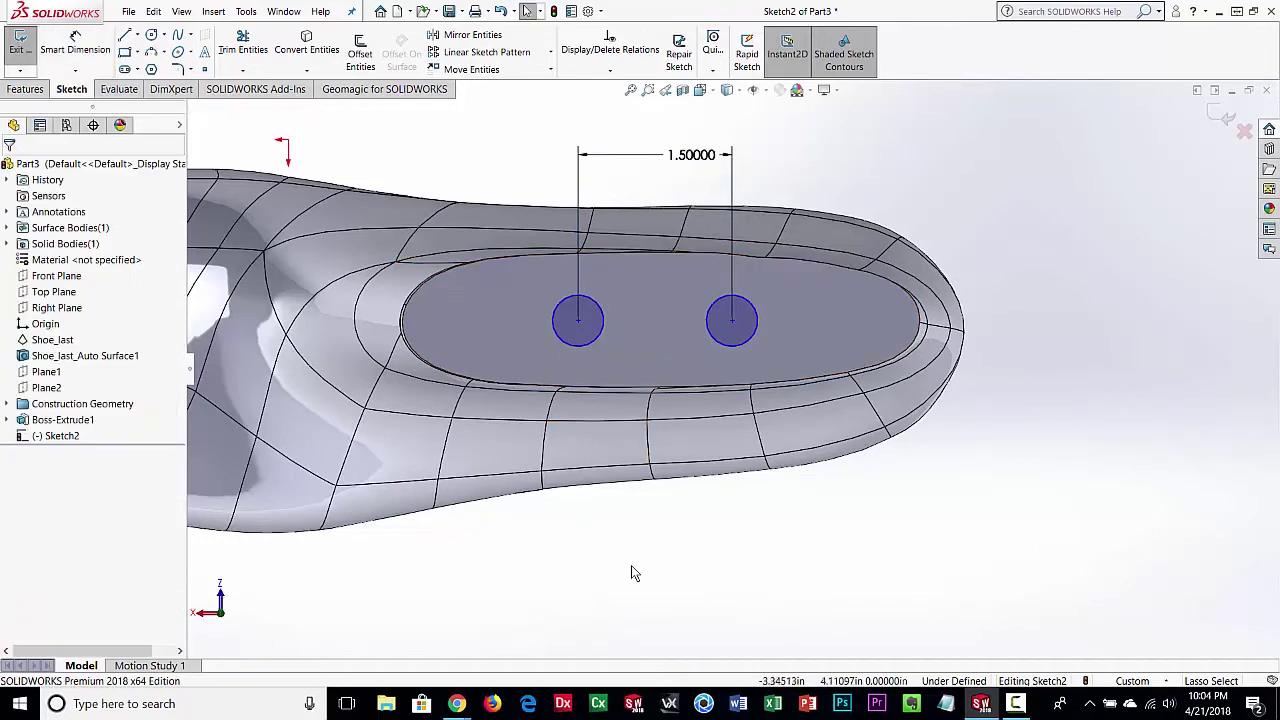
click(20, 45)
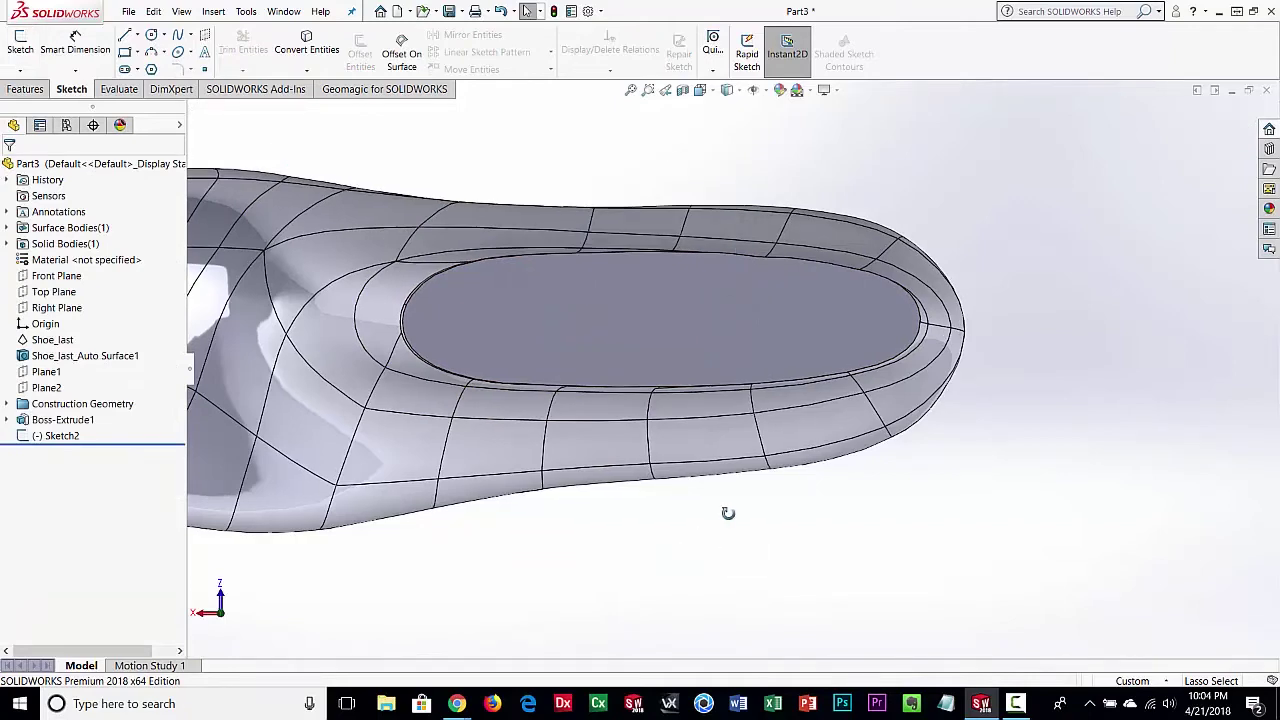
Cut both circles on the collar's flat top face into the last to a blind depth of 0.25 in
middle_drag(728, 513, 689, 437)
scroll(689, 437, down, 3)
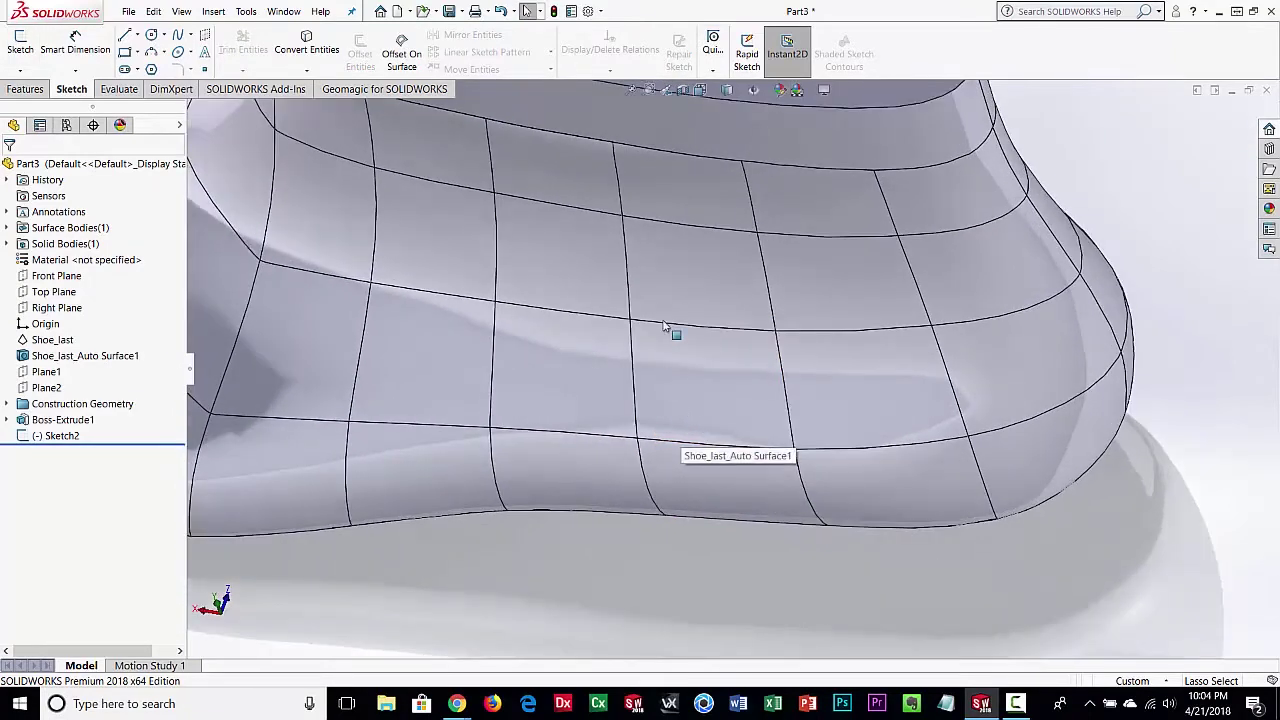
scroll(663, 325, up, 5)
middle_drag(671, 551, 571, 259)
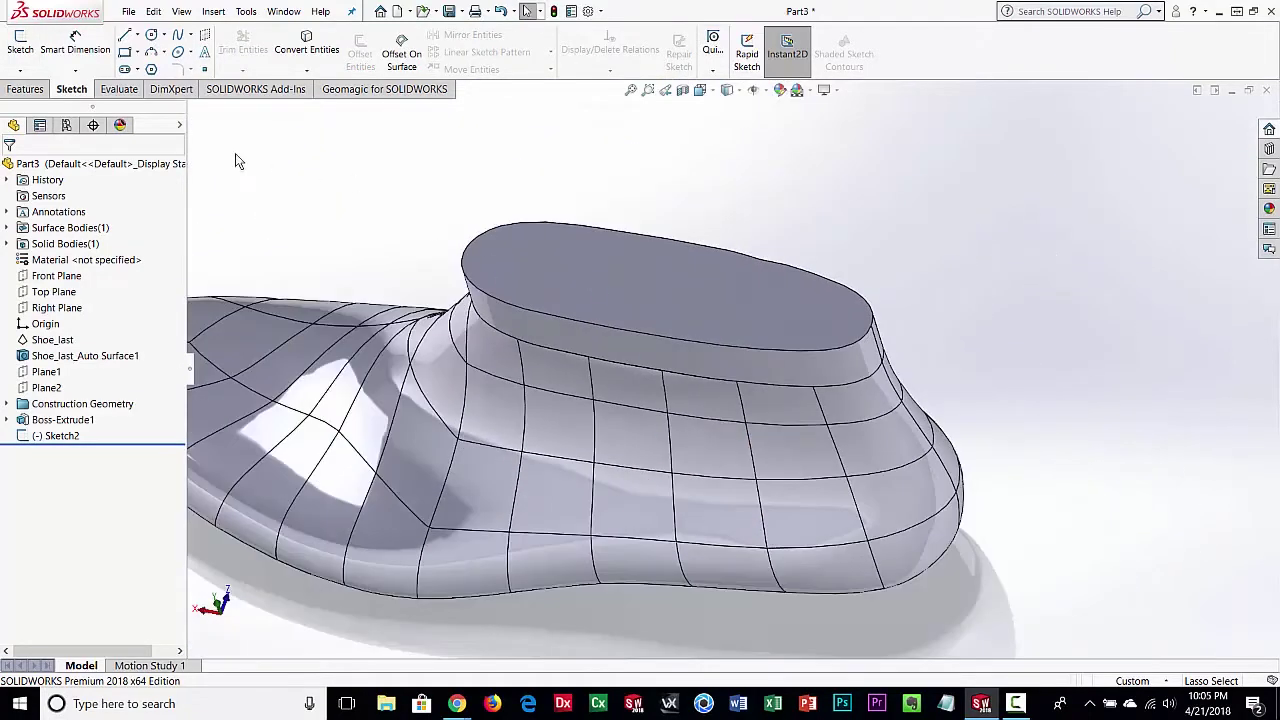
click(40, 91)
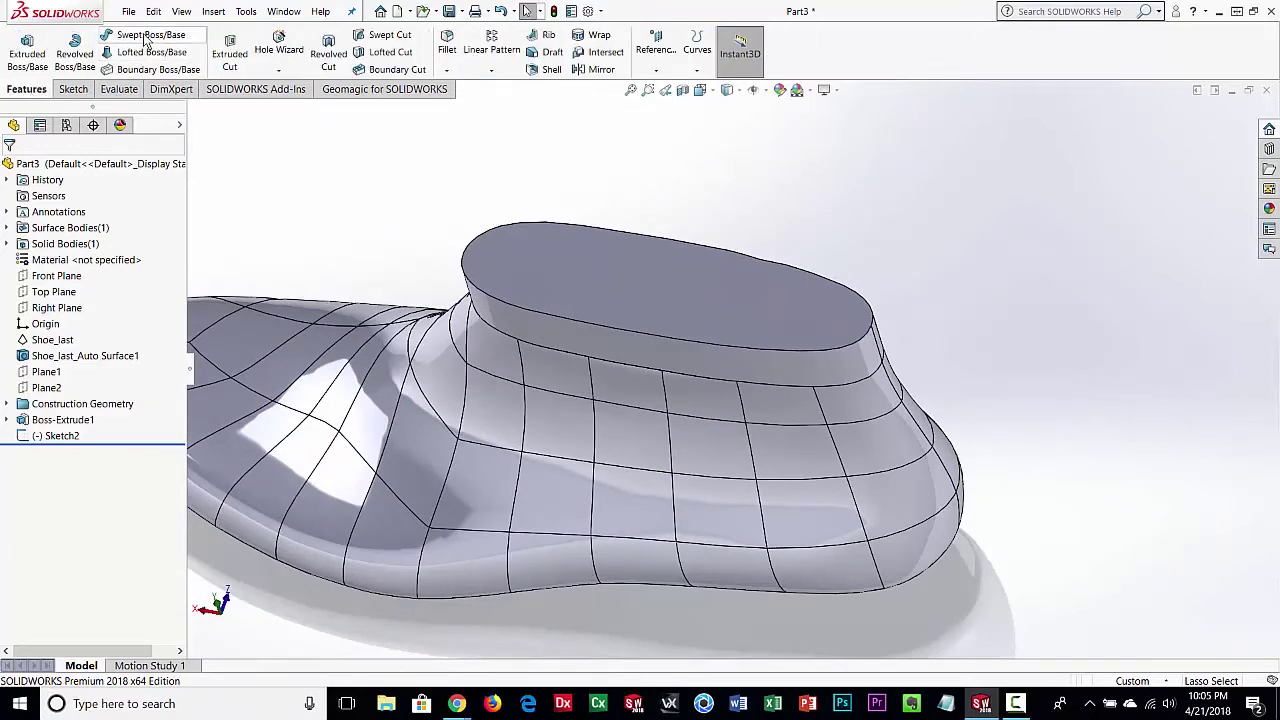
click(229, 50)
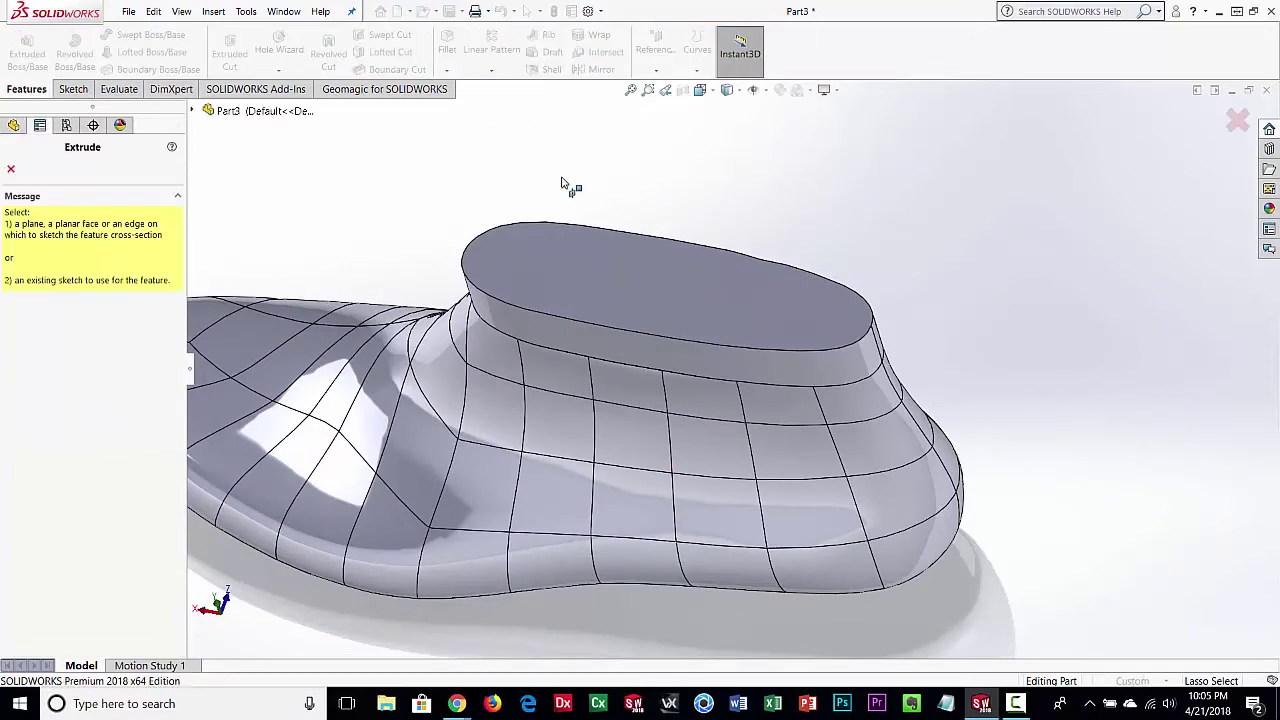
click(620, 286)
click(135, 489)
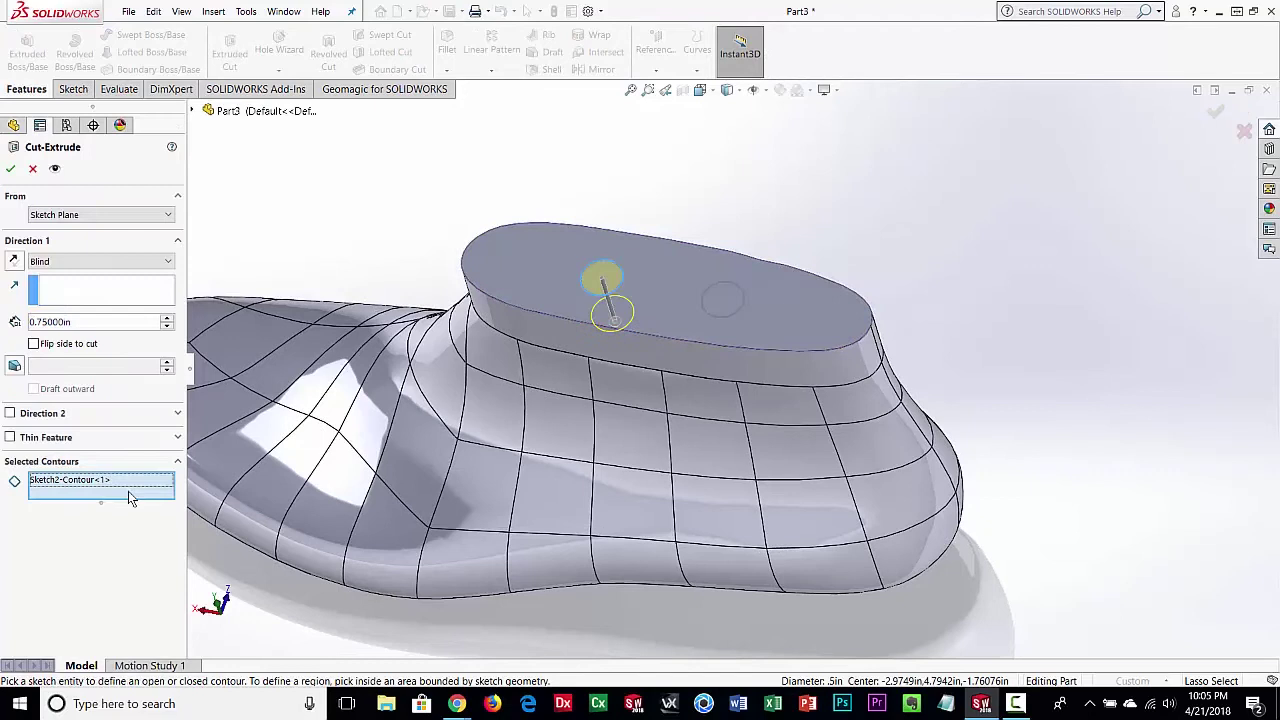
click(721, 315)
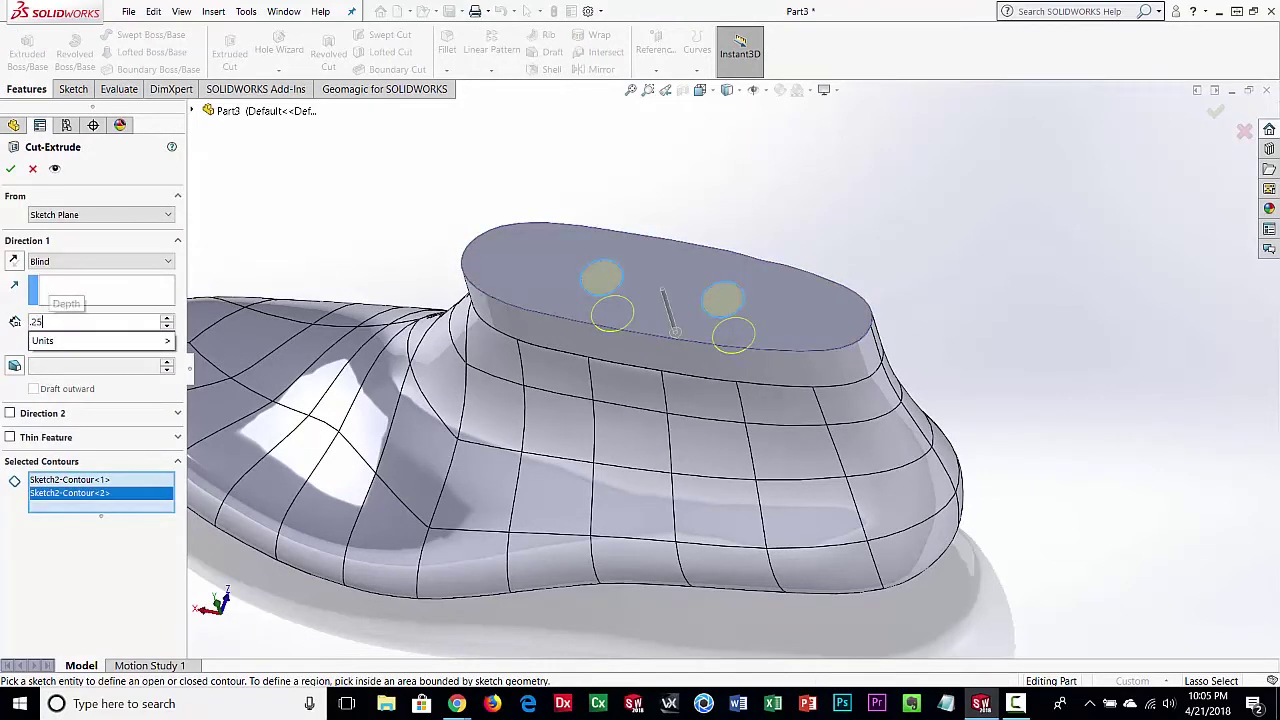
click(10, 169)
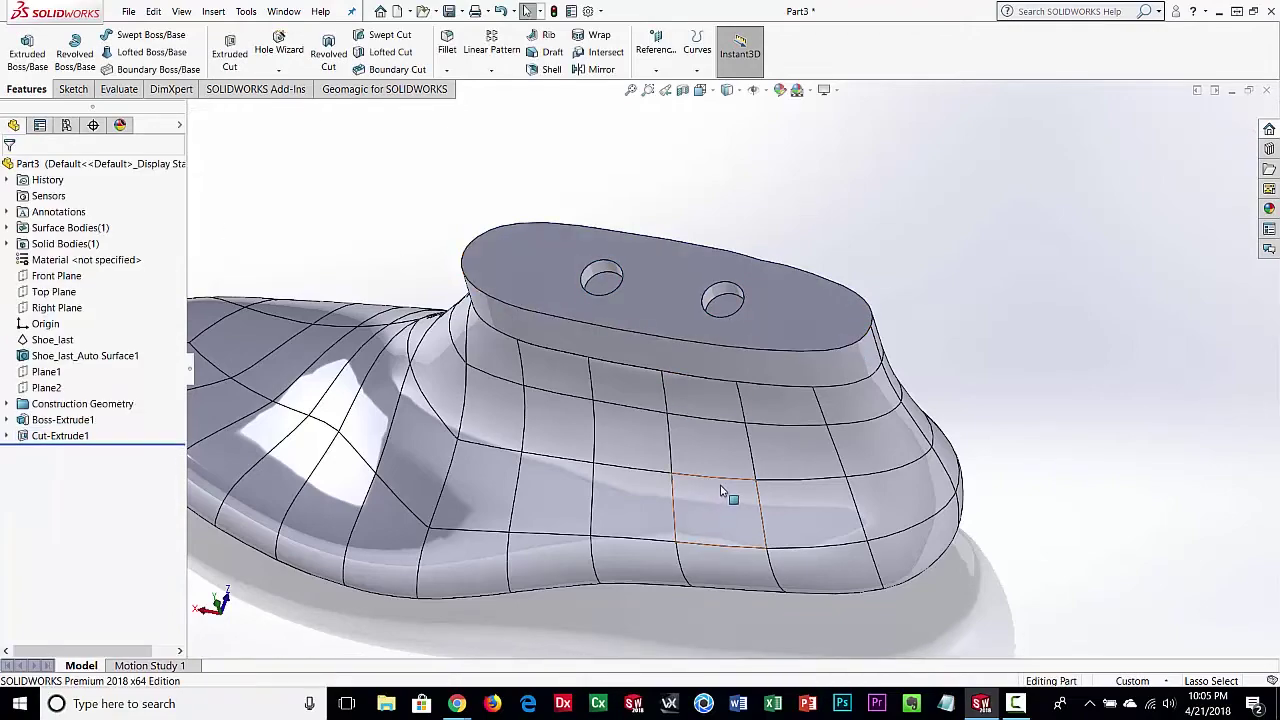
Show the Front Plane and orient the view normal to it
scroll(722, 491, down, 3)
middle_drag(737, 403, 1034, 491)
middle_drag(614, 457, 768, 390)
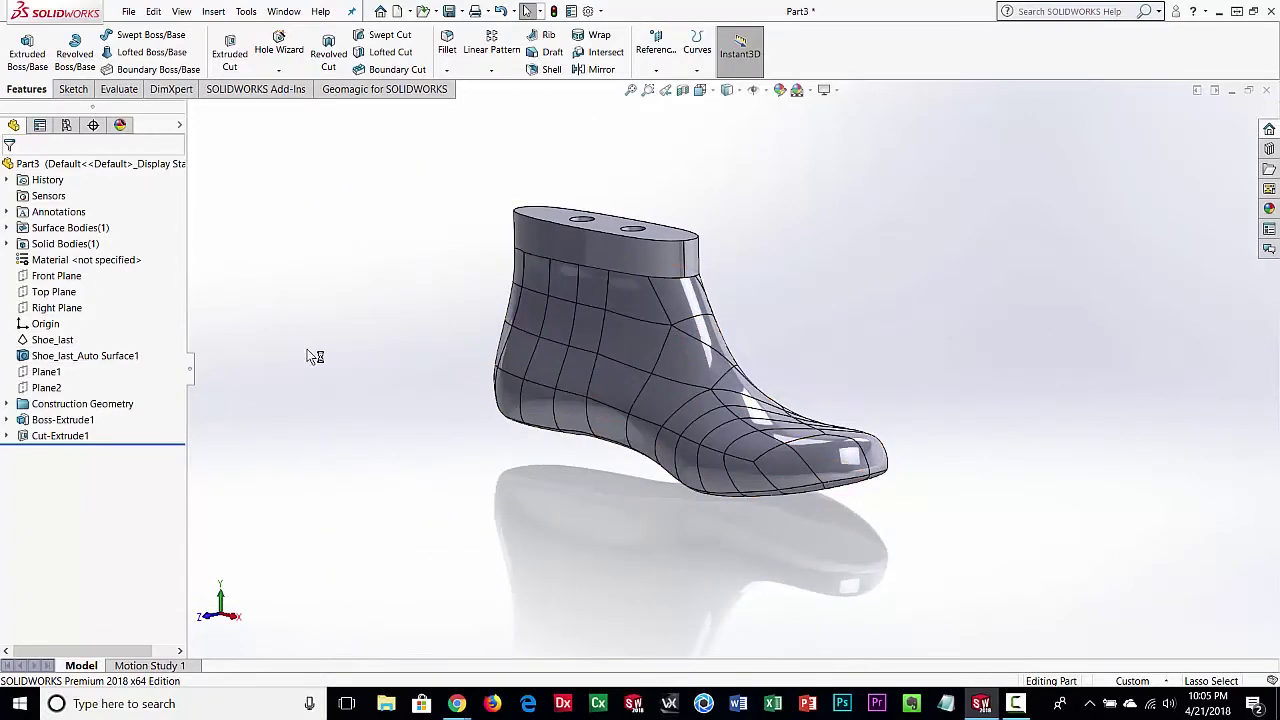
click(22, 284)
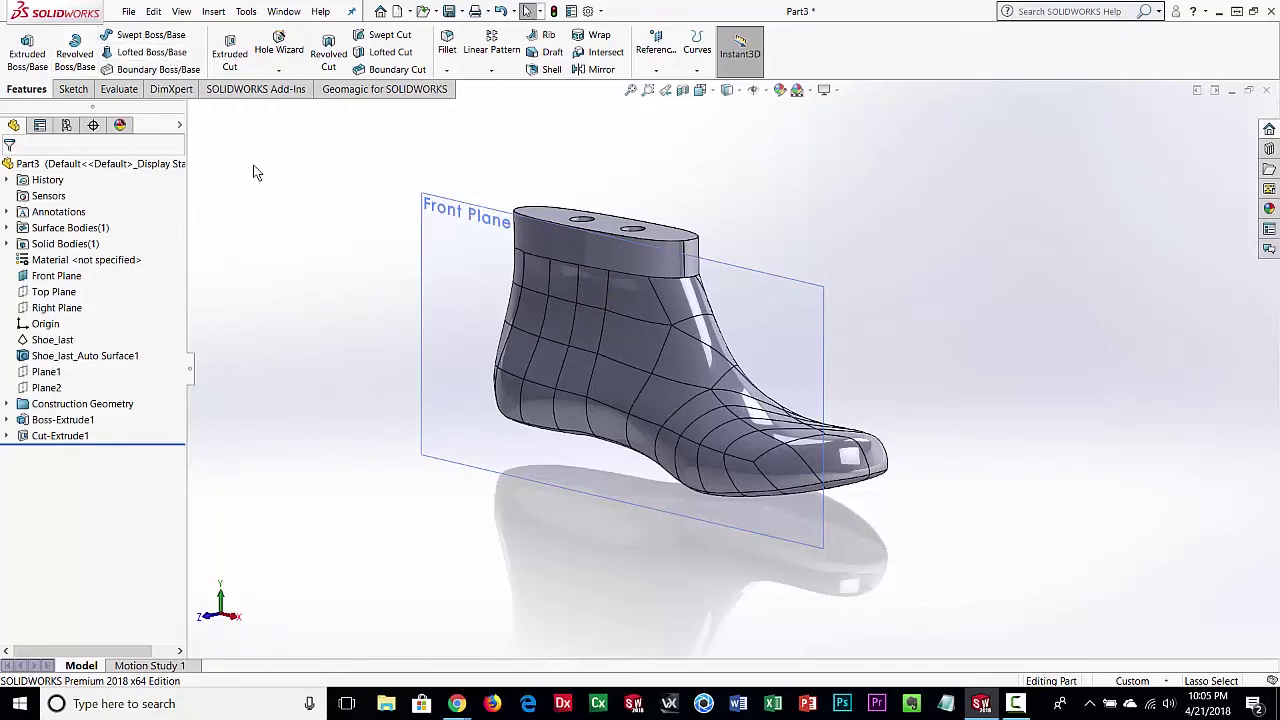
click(72, 89)
click(466, 271)
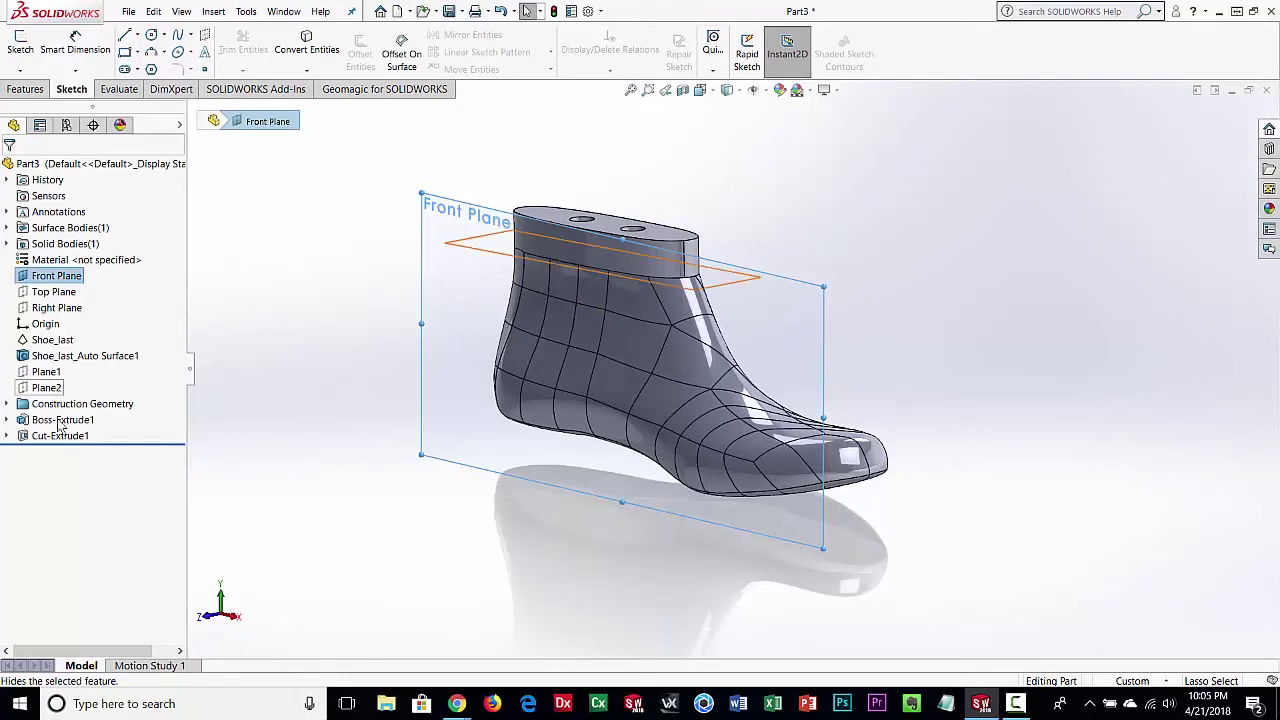
right_click(46, 282)
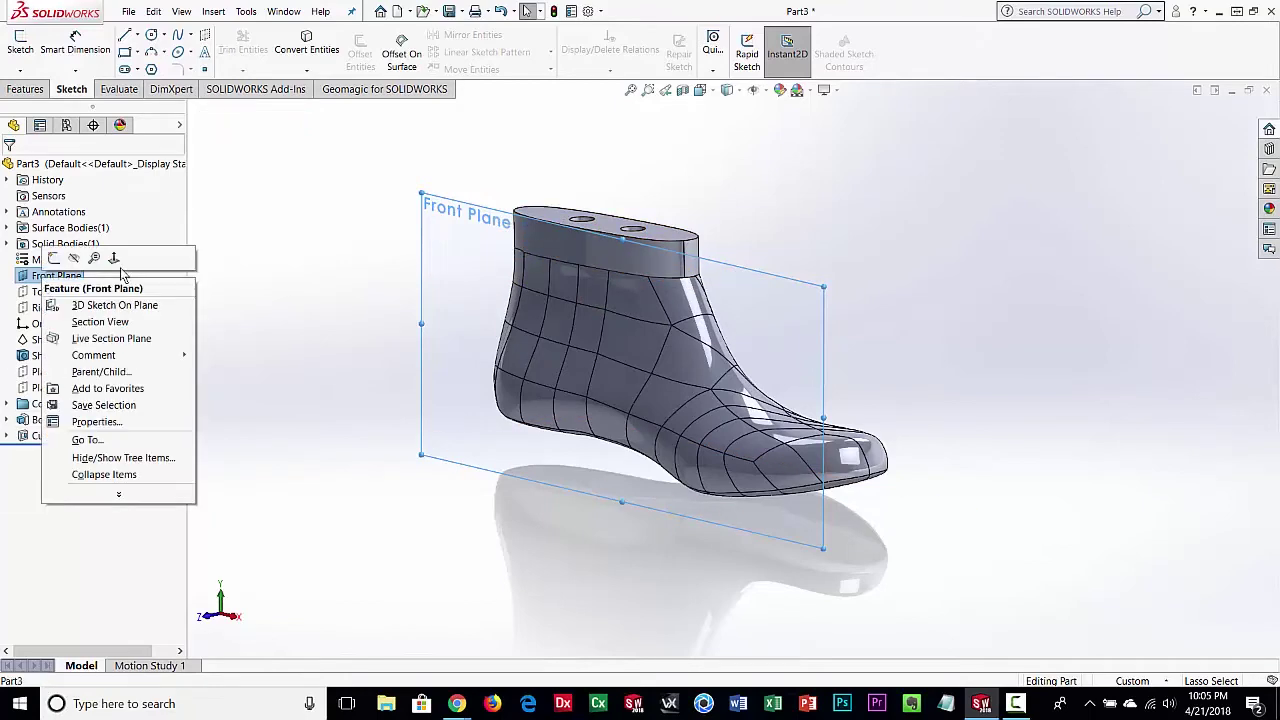
click(114, 259)
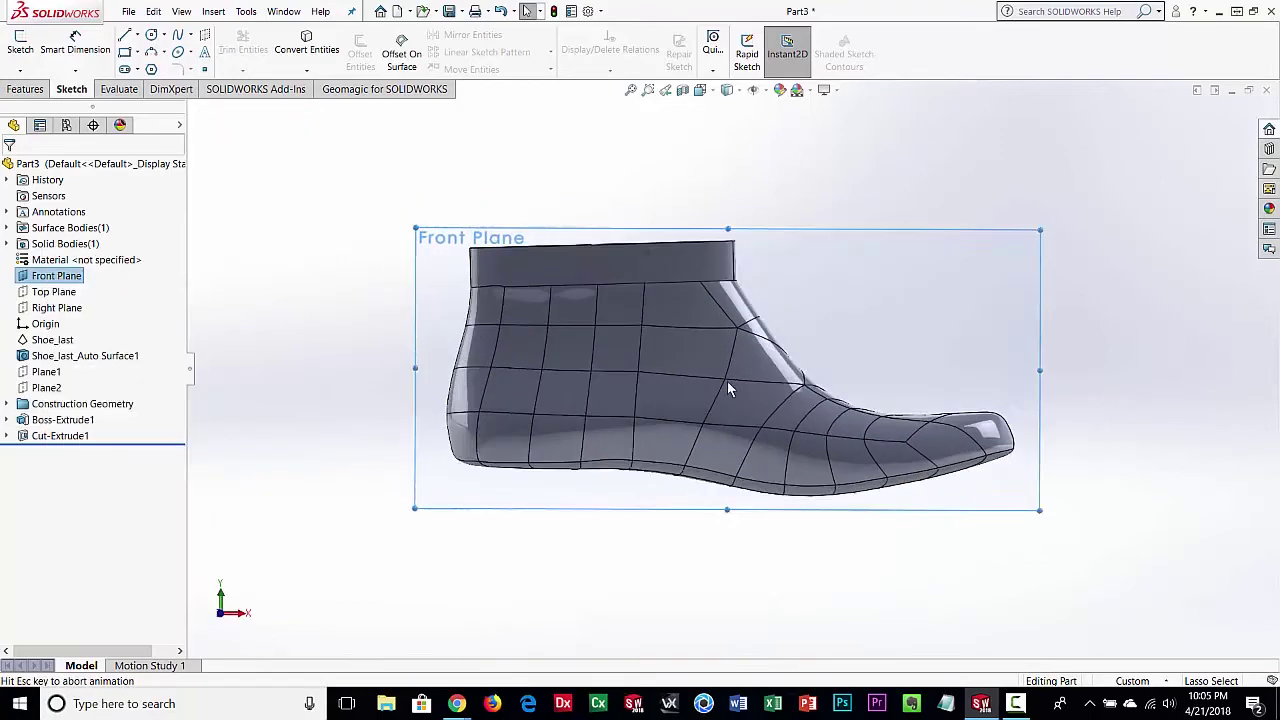
Sketch a corner rectangle about 1.26 in by 0.72 in on the Front Plane, over the ankle area below the collar
click(124, 52)
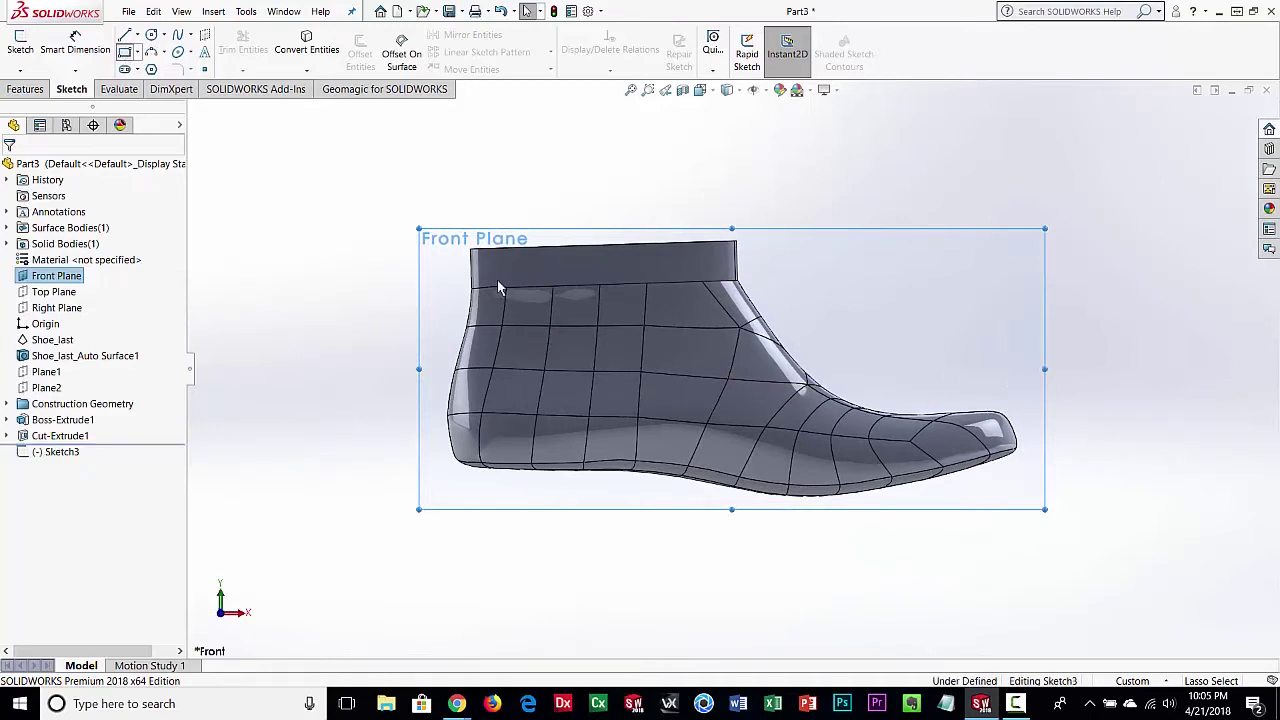
click(545, 322)
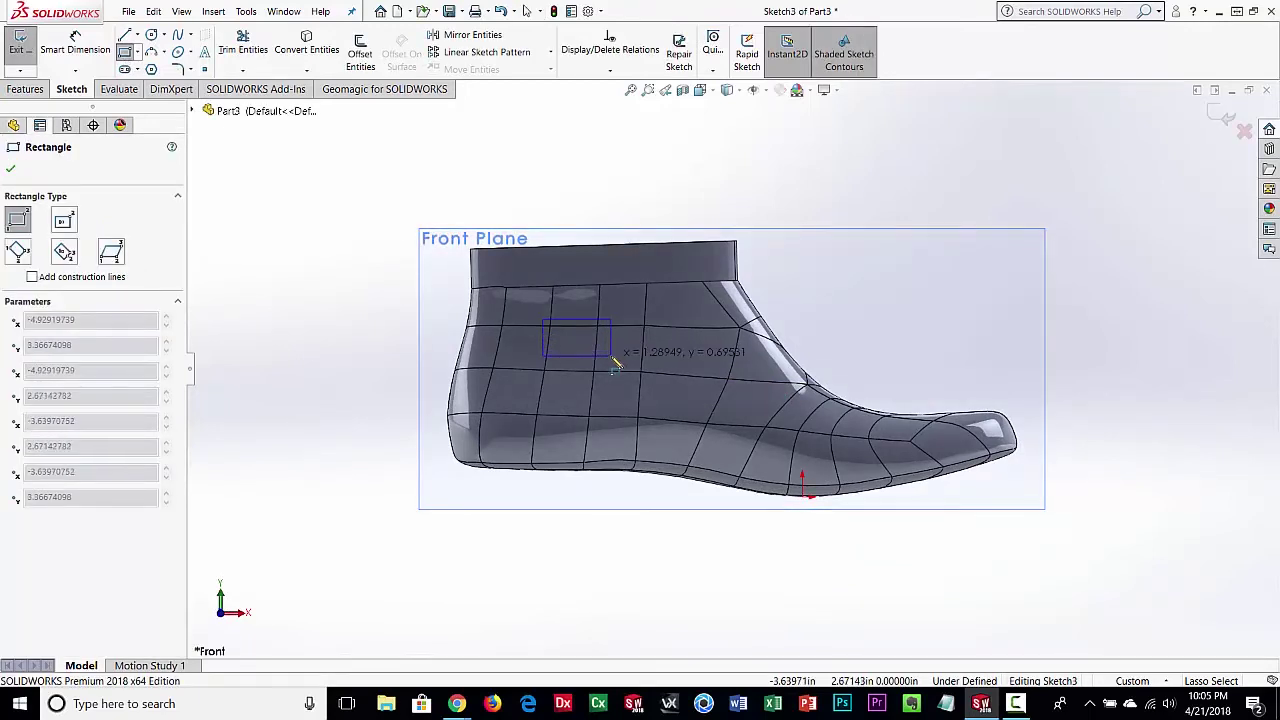
click(610, 355)
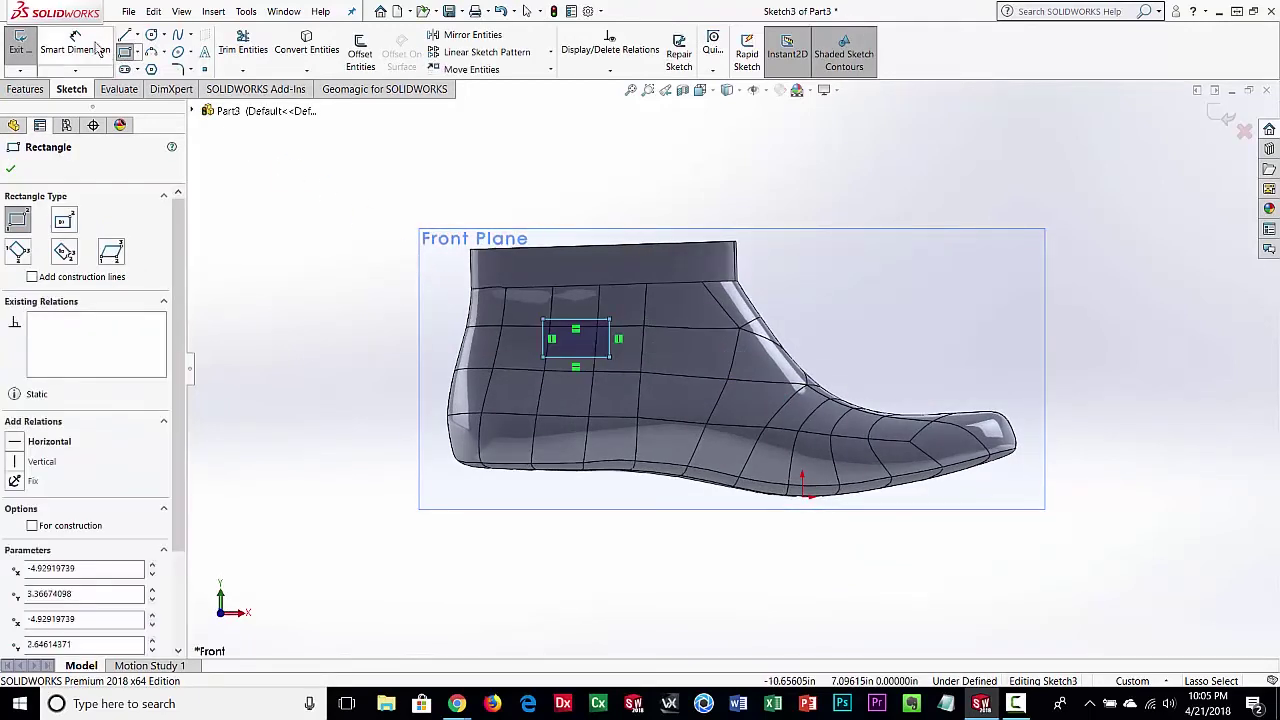
key(Escape)
Dimension the rectangle as 1 in wide and 0.5 in high and exit the sketch
click(575, 321)
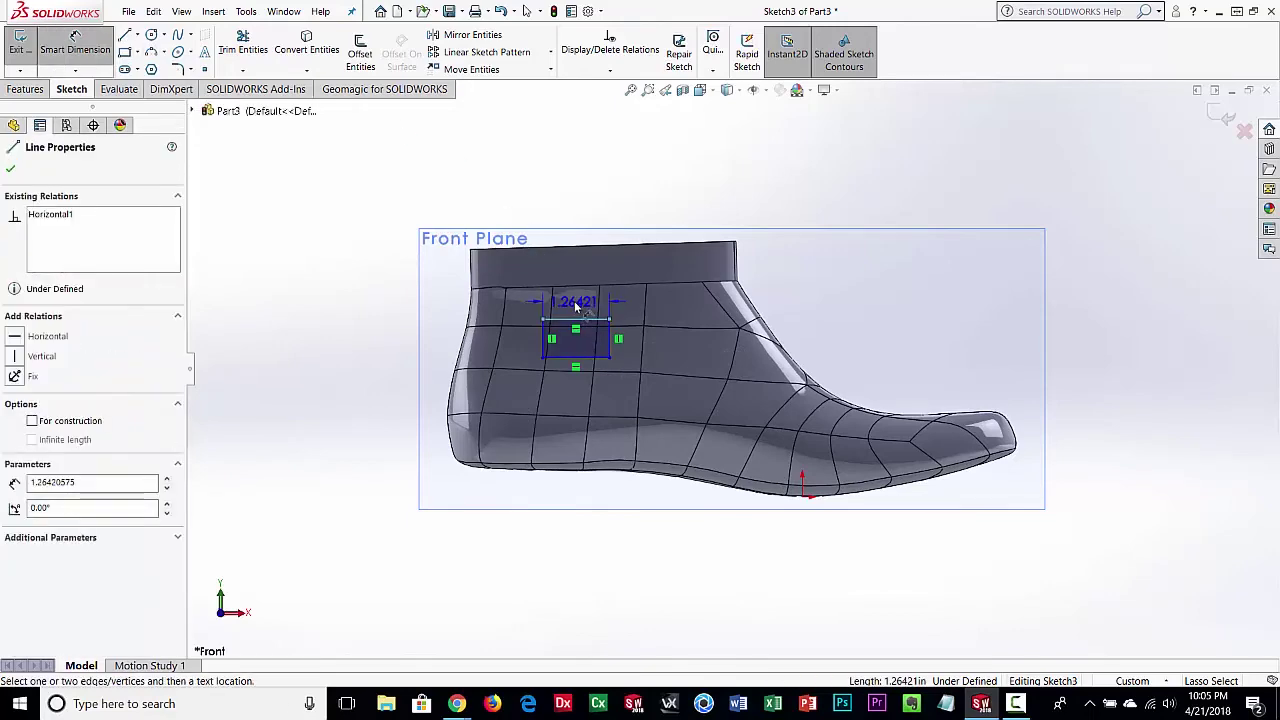
click(578, 300)
text(1.26420575in)
key(Return)
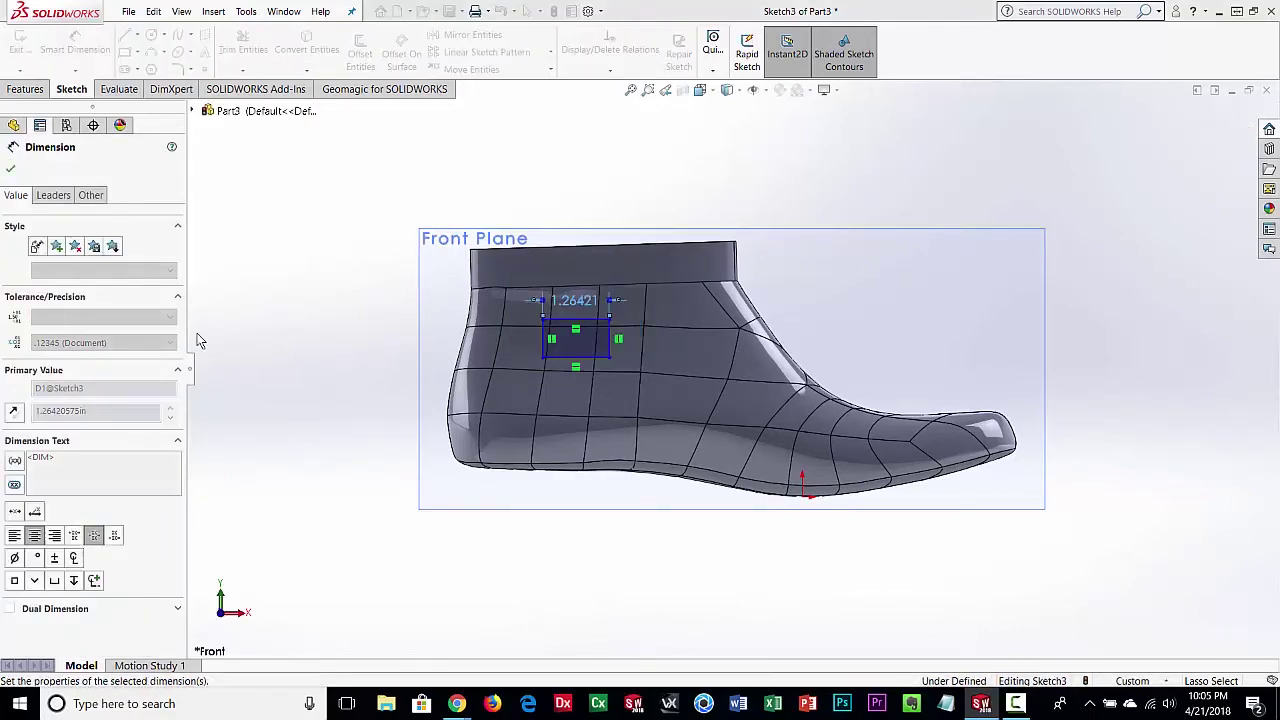
click(541, 341)
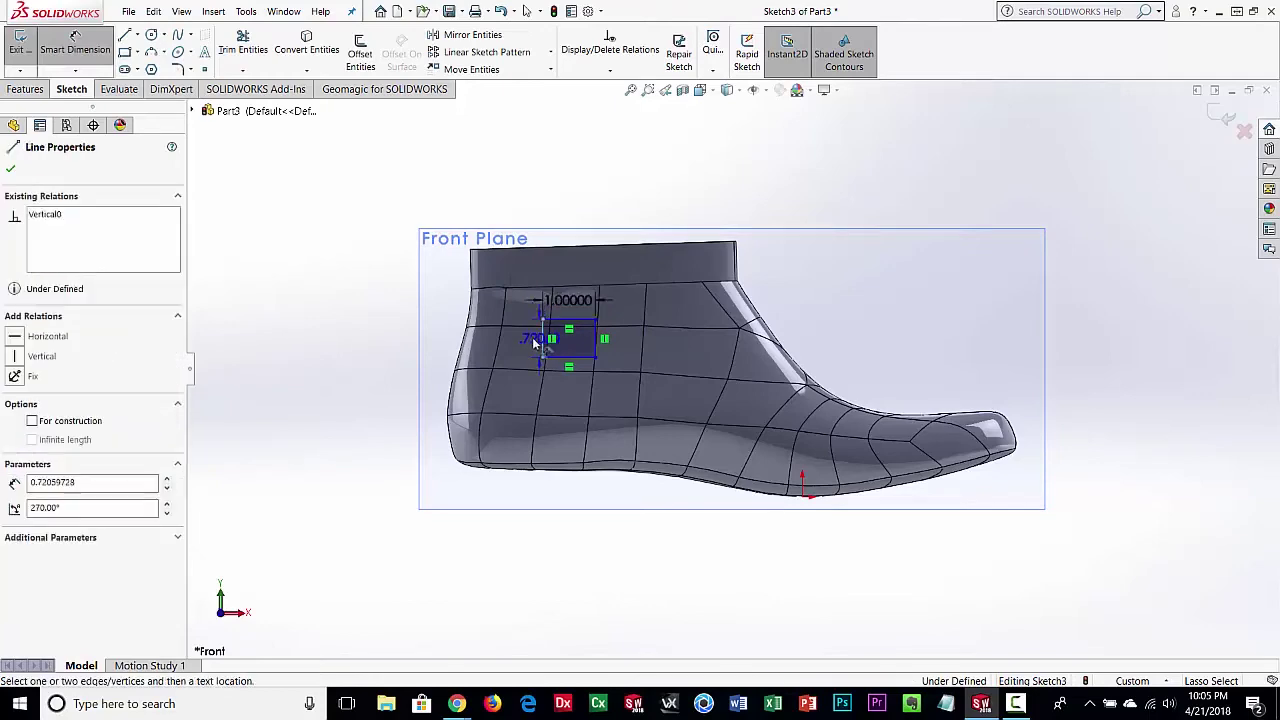
click(529, 337)
text(0.5)
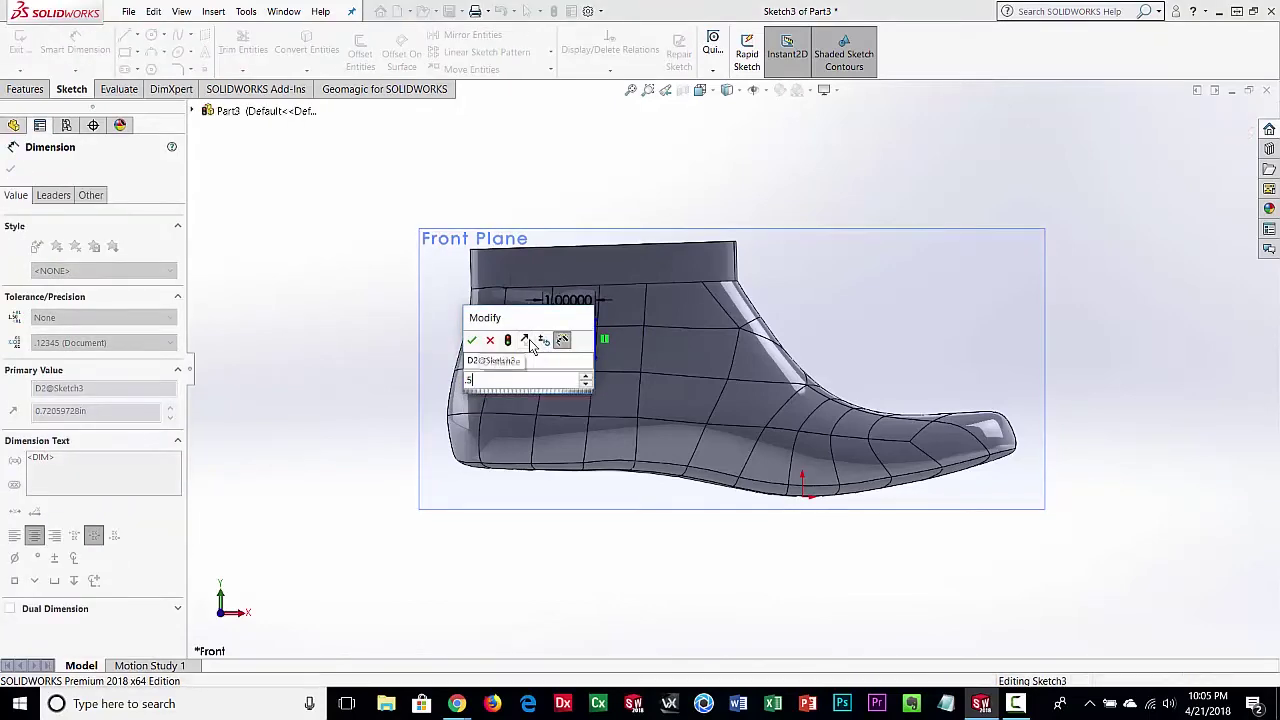
key(Return)
click(11, 170)
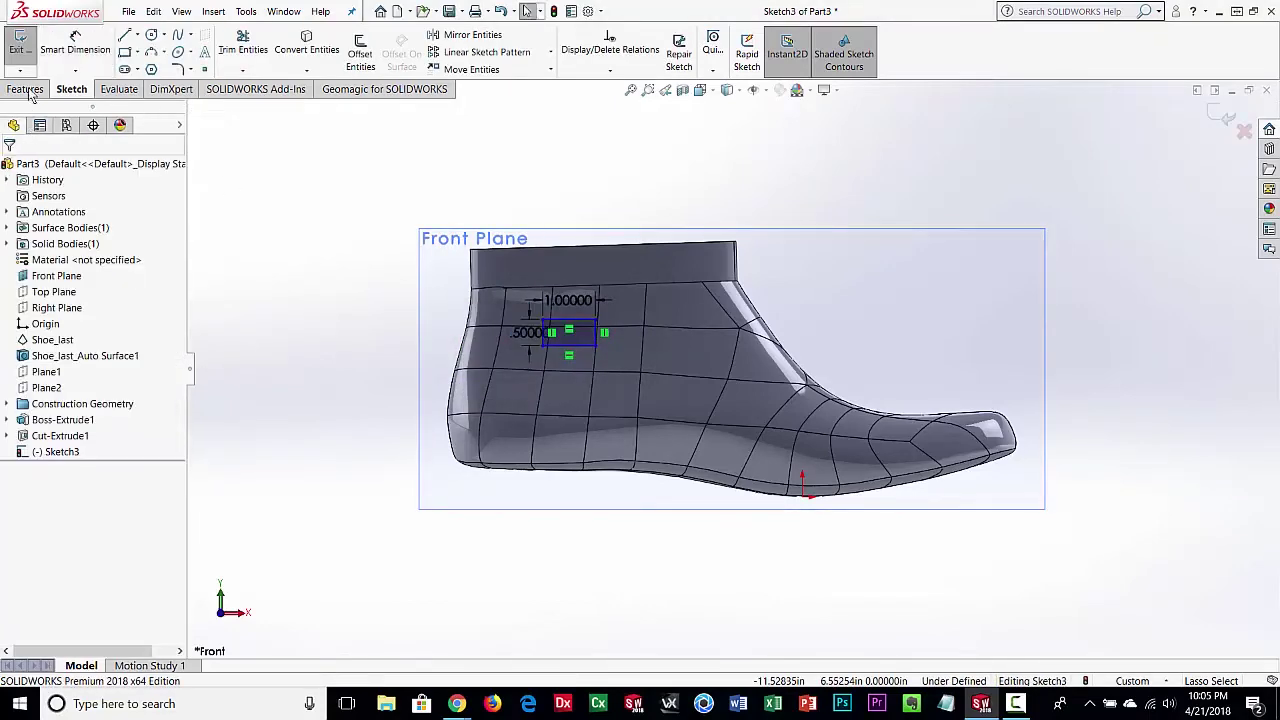
click(20, 45)
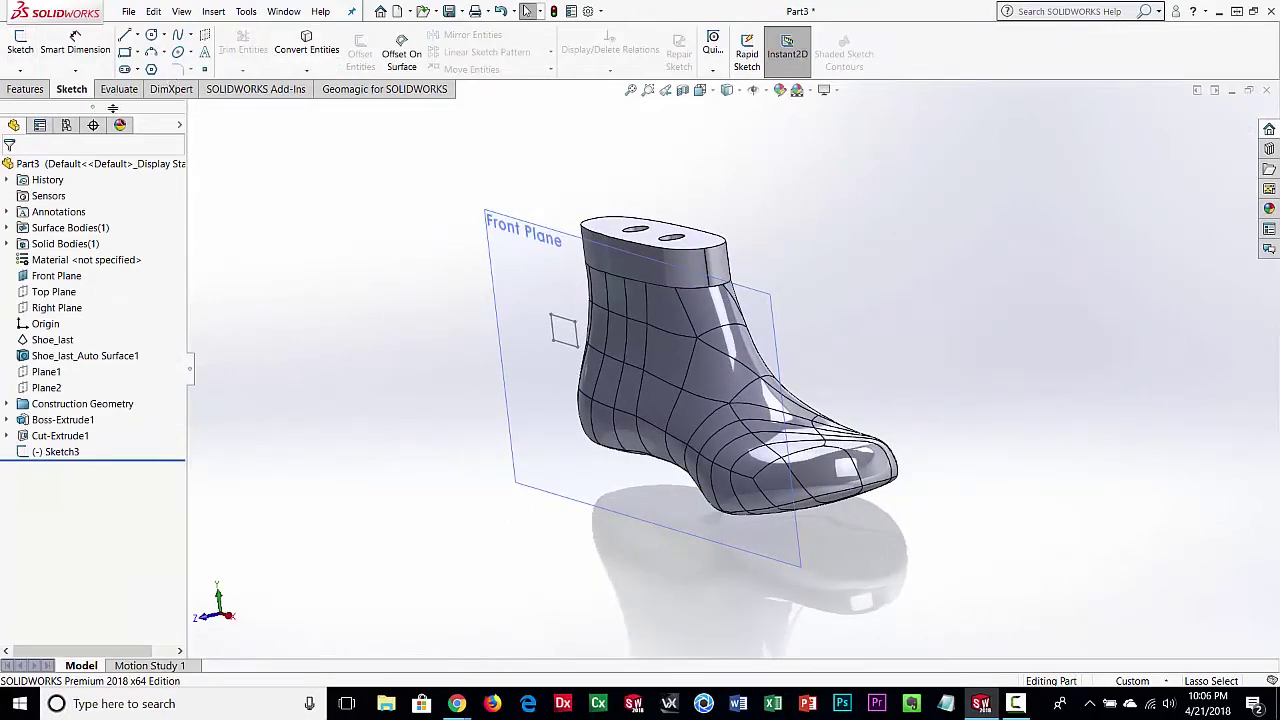
Cut the rectangle through the shoe last with a blind depth of 4.9 in and hide the Front Plane
click(24, 89)
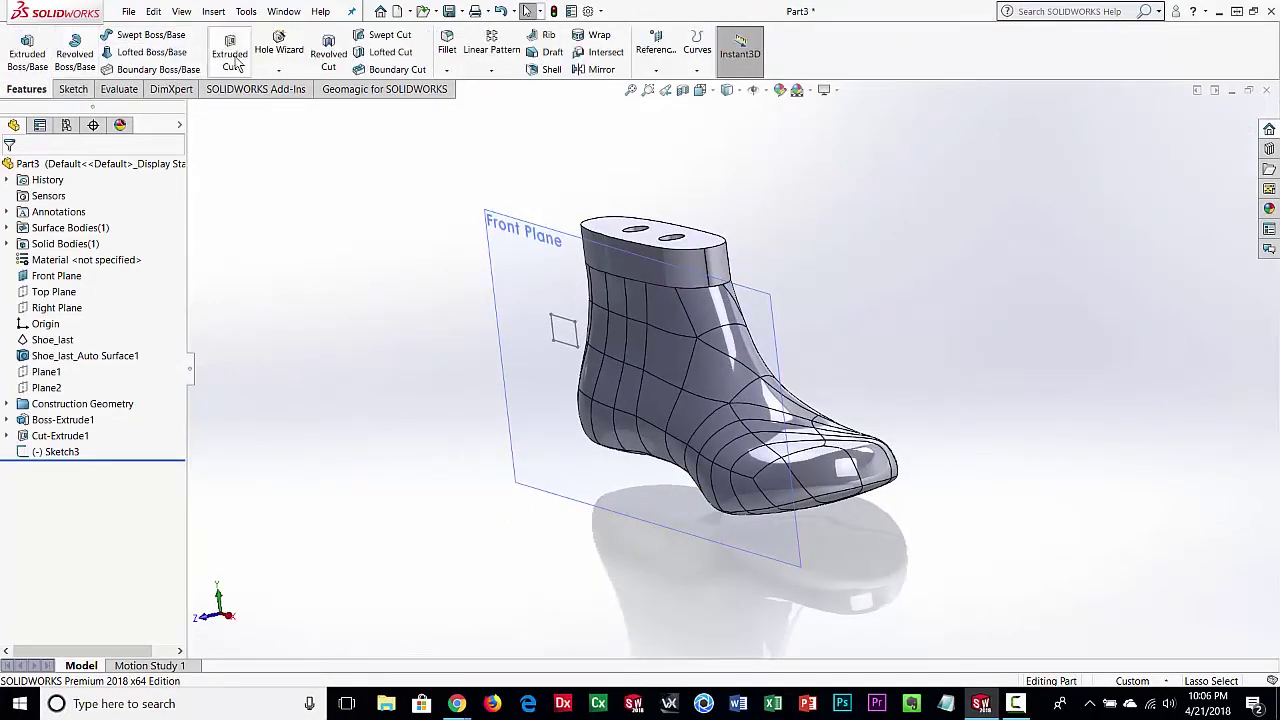
click(27, 50)
click(564, 321)
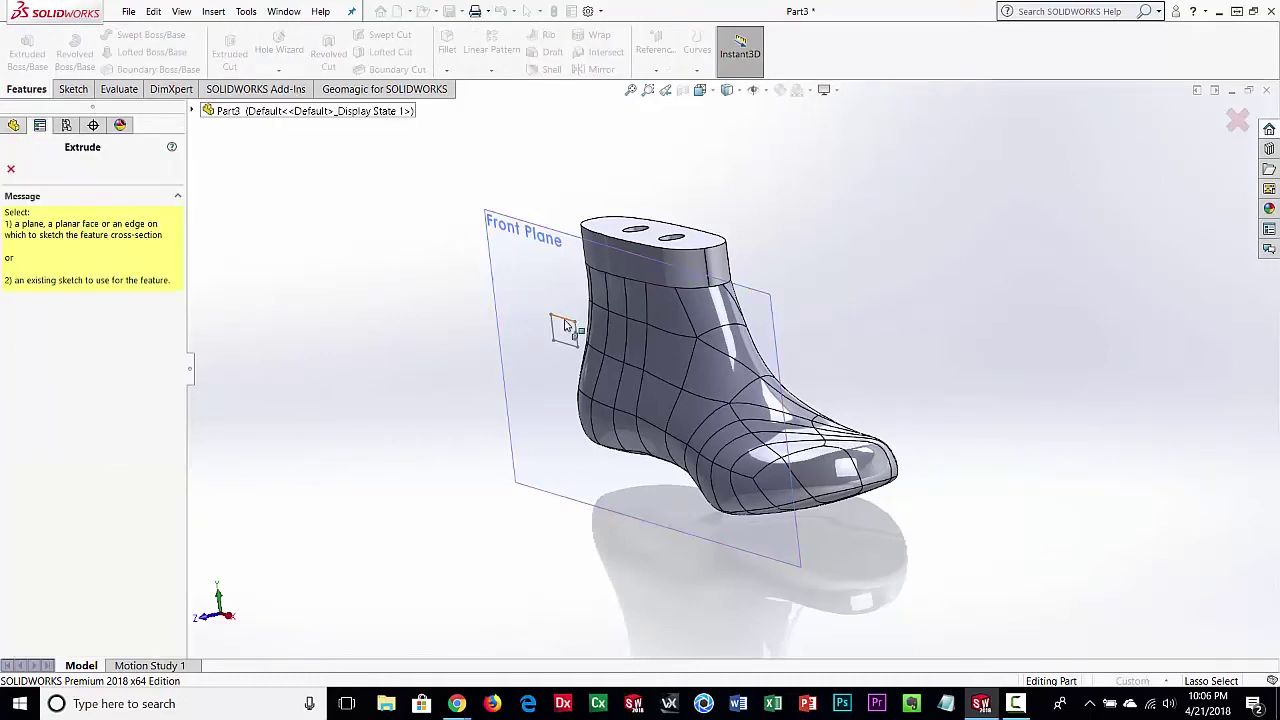
drag(600, 330, 880, 300)
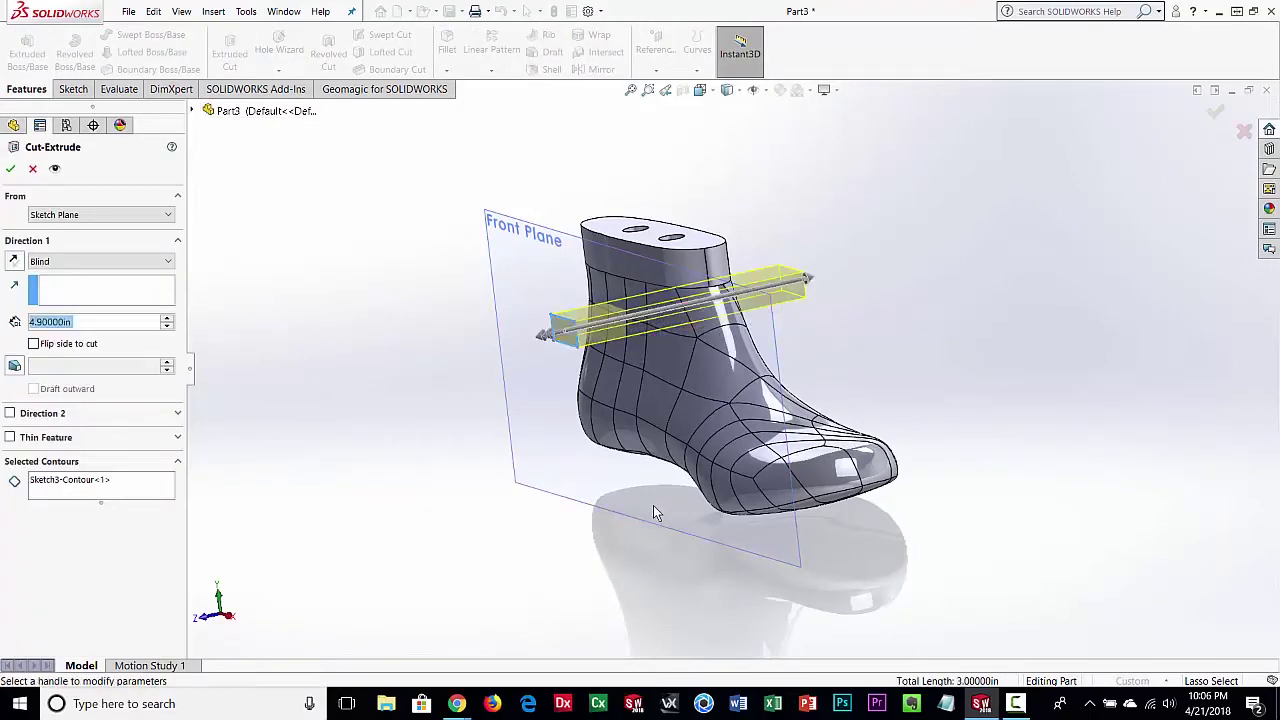
middle_drag(653, 505, 553, 570)
click(10, 168)
click(553, 570)
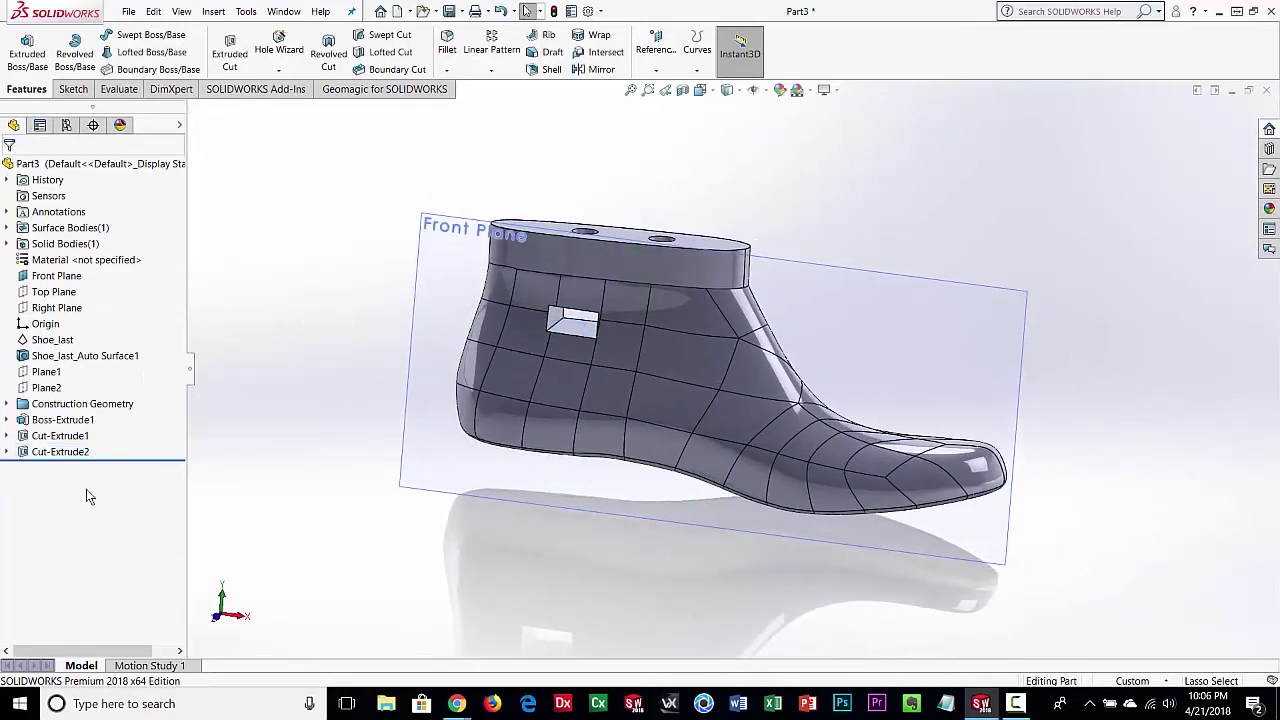
click(26, 278)
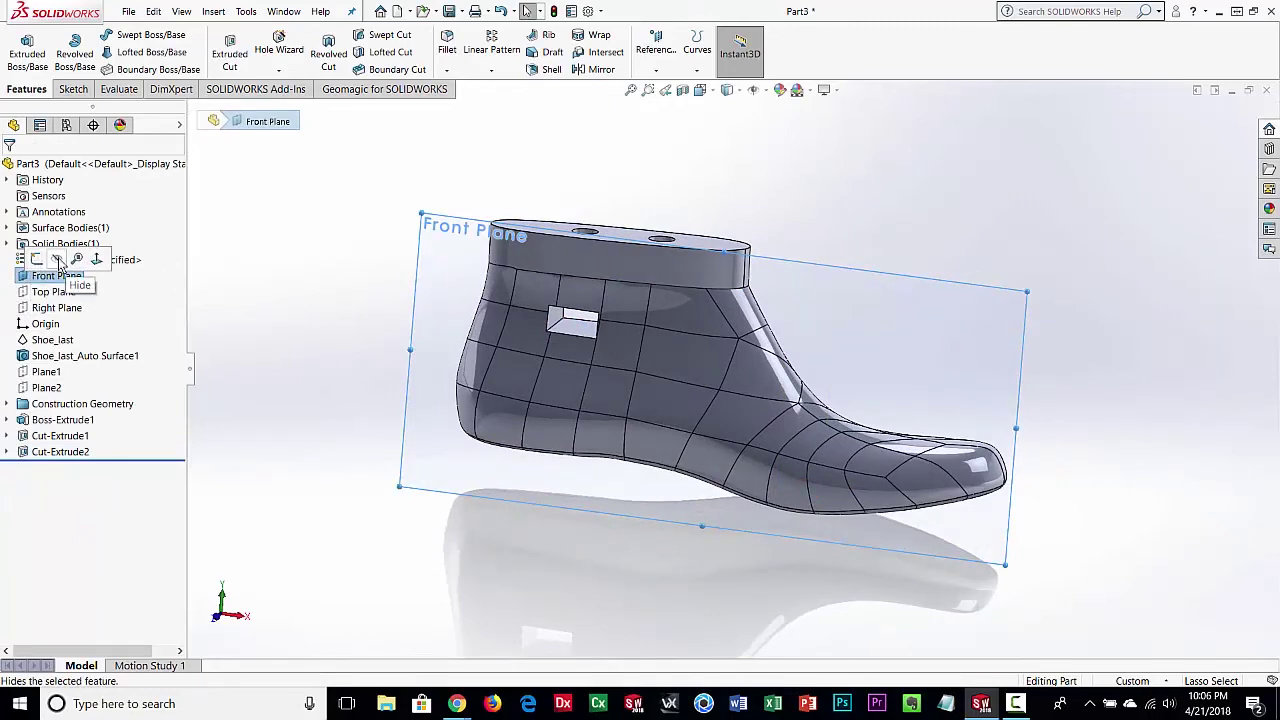
click(240, 345)
Fillet the four edges of the rectangular opening on one side of the last with a symmetric 0.1 in radius
middle_drag(715, 489, 619, 385)
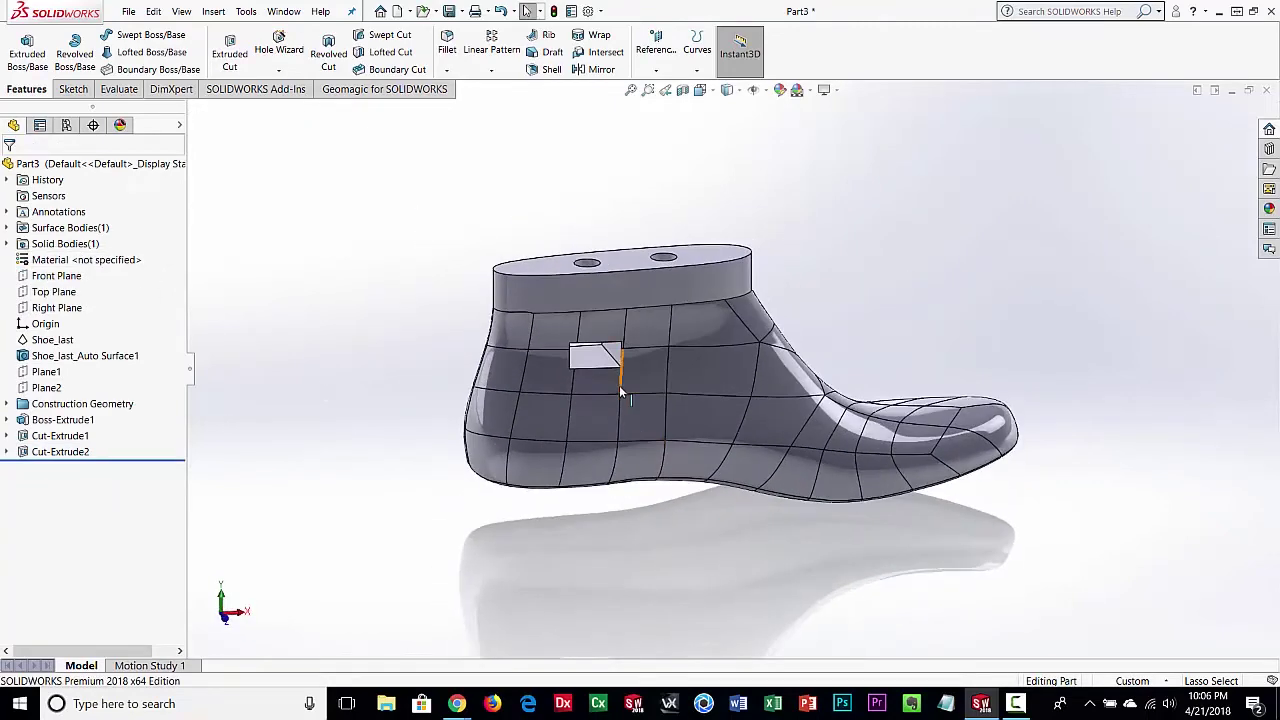
scroll(630, 386, down, 1)
scroll(802, 330, down, 3)
scroll(803, 338, up, 3)
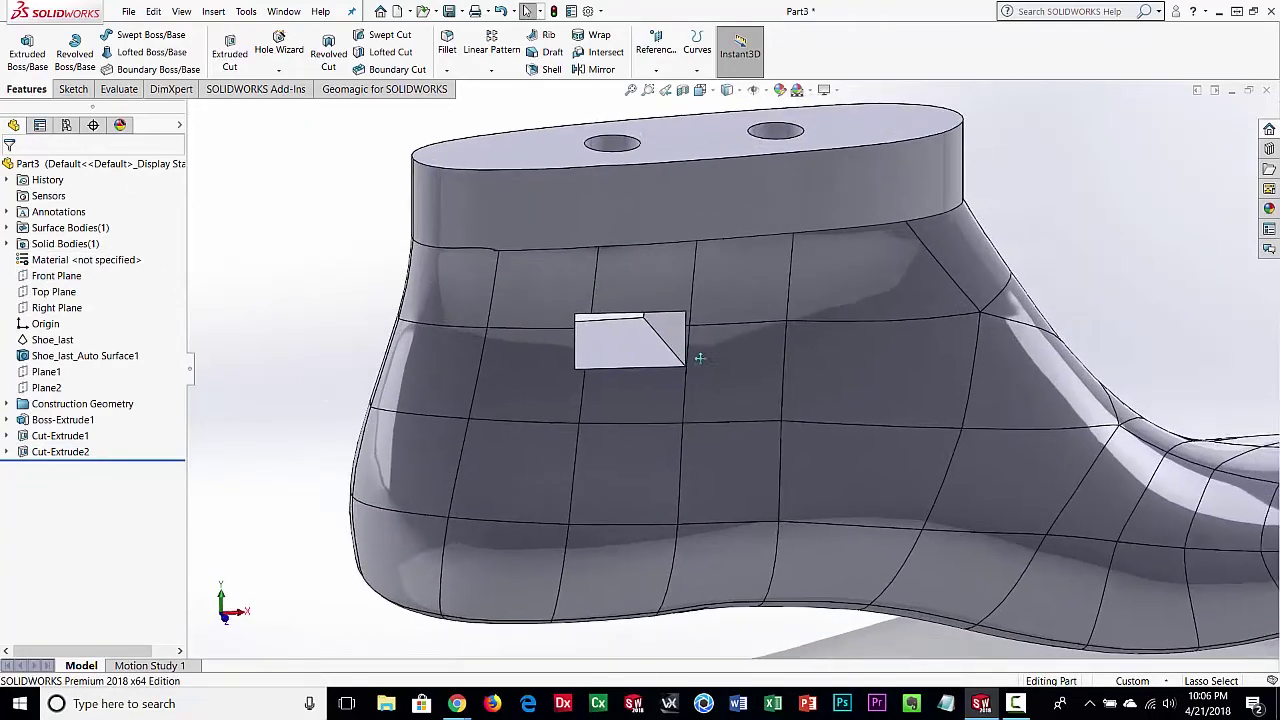
middle_drag(694, 351, 857, 390)
scroll(609, 165, down, 3)
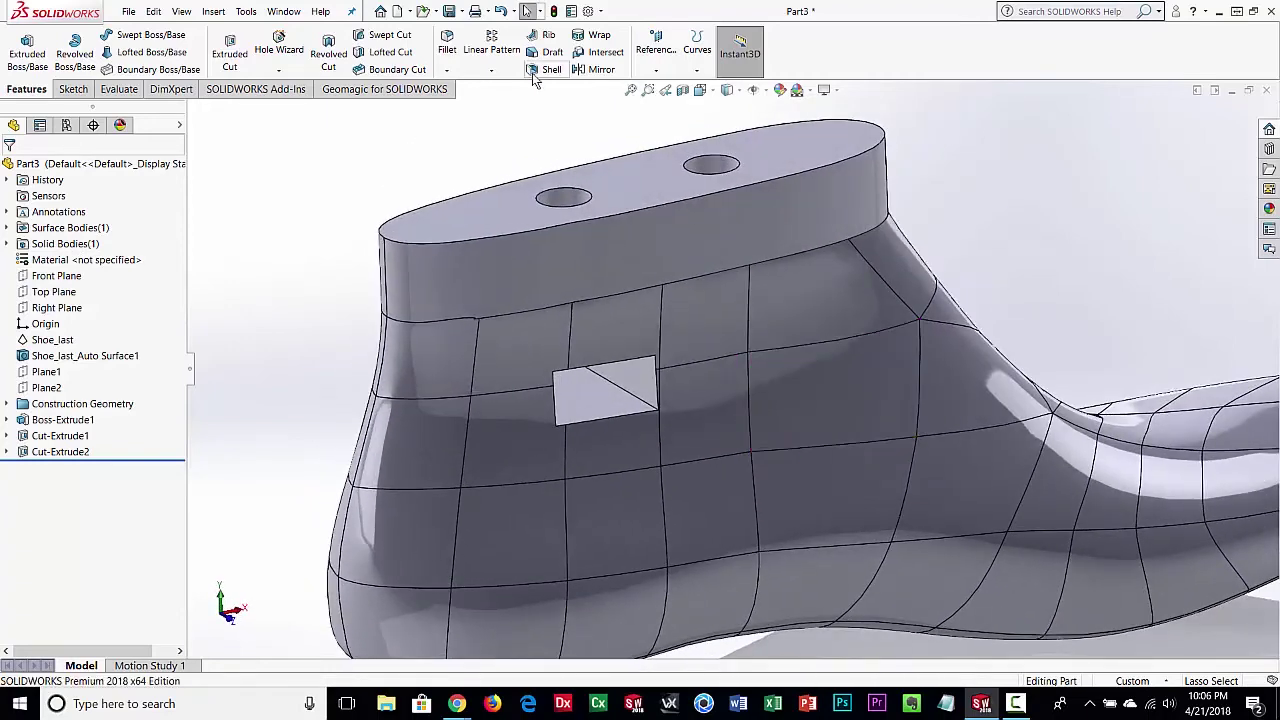
click(447, 42)
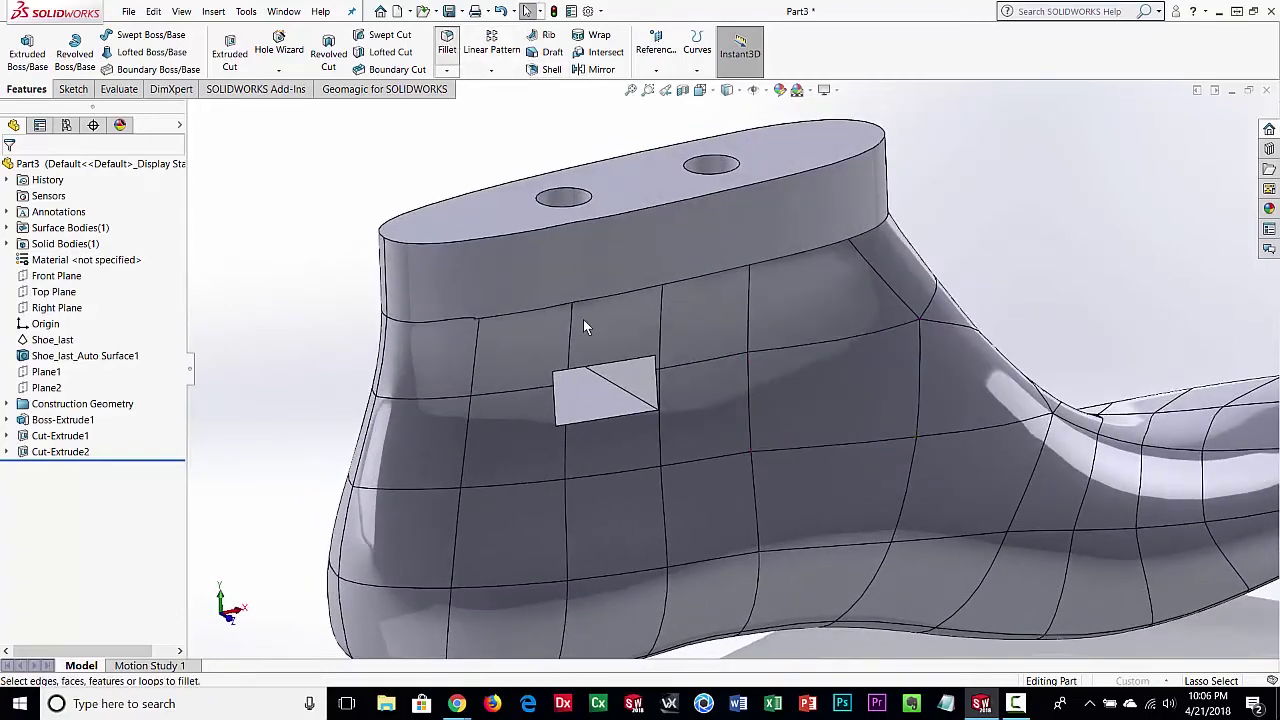
click(630, 416)
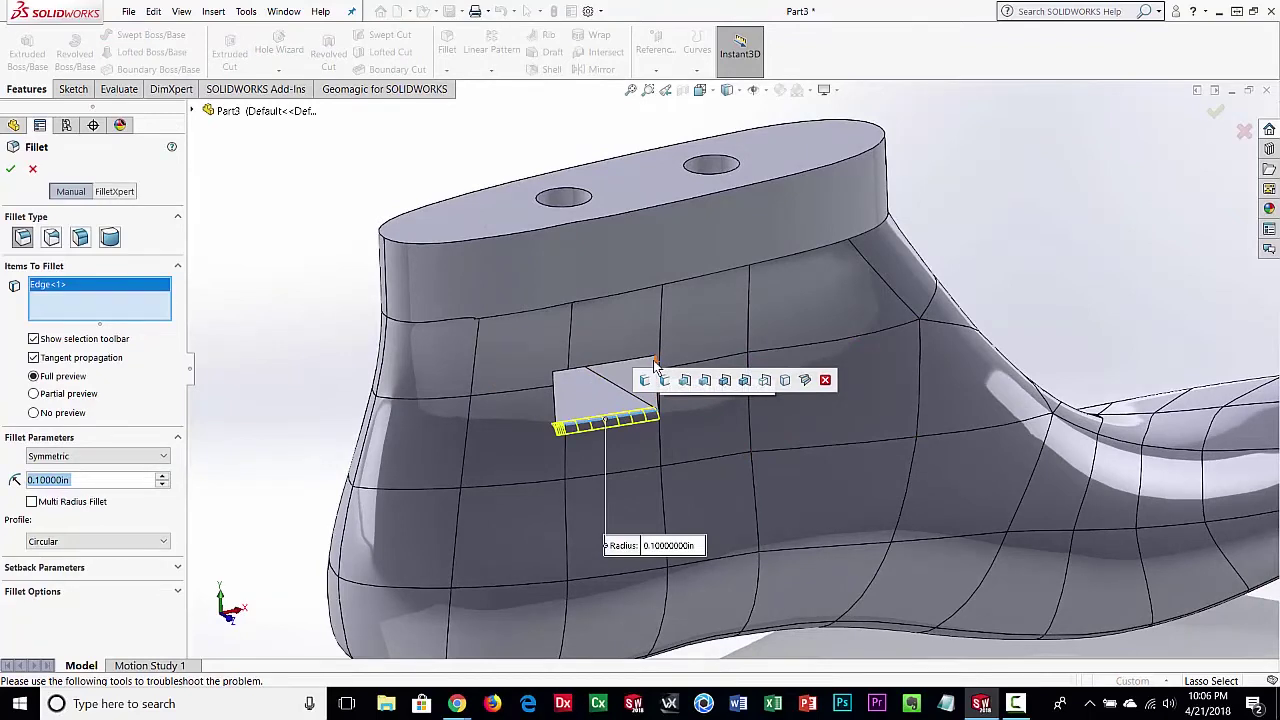
click(658, 380)
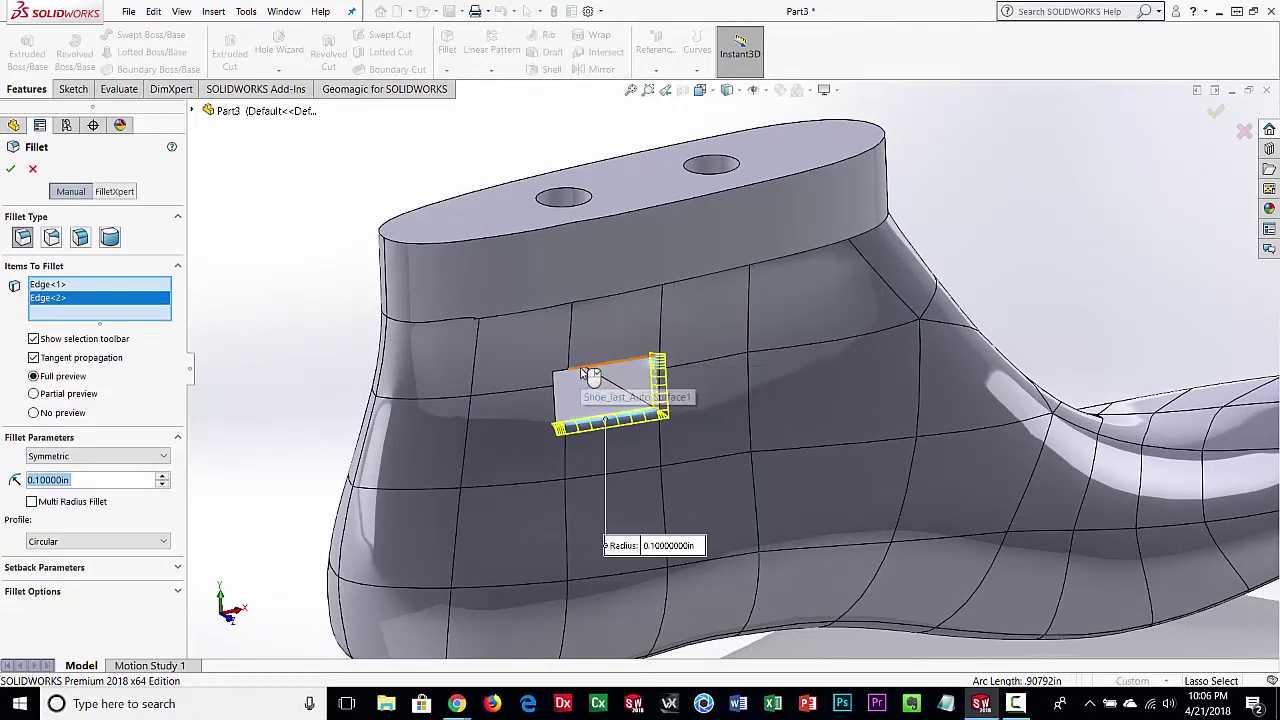
click(592, 366)
click(562, 410)
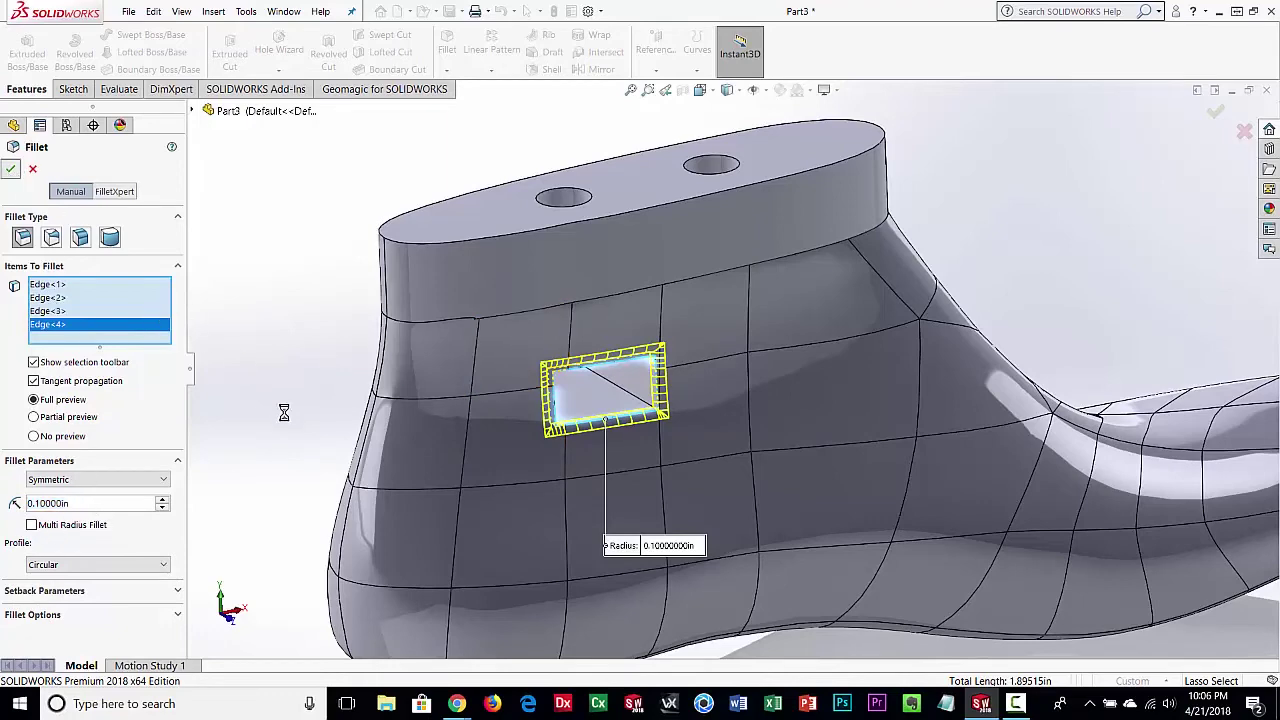
middle_drag(418, 507, 613, 519)
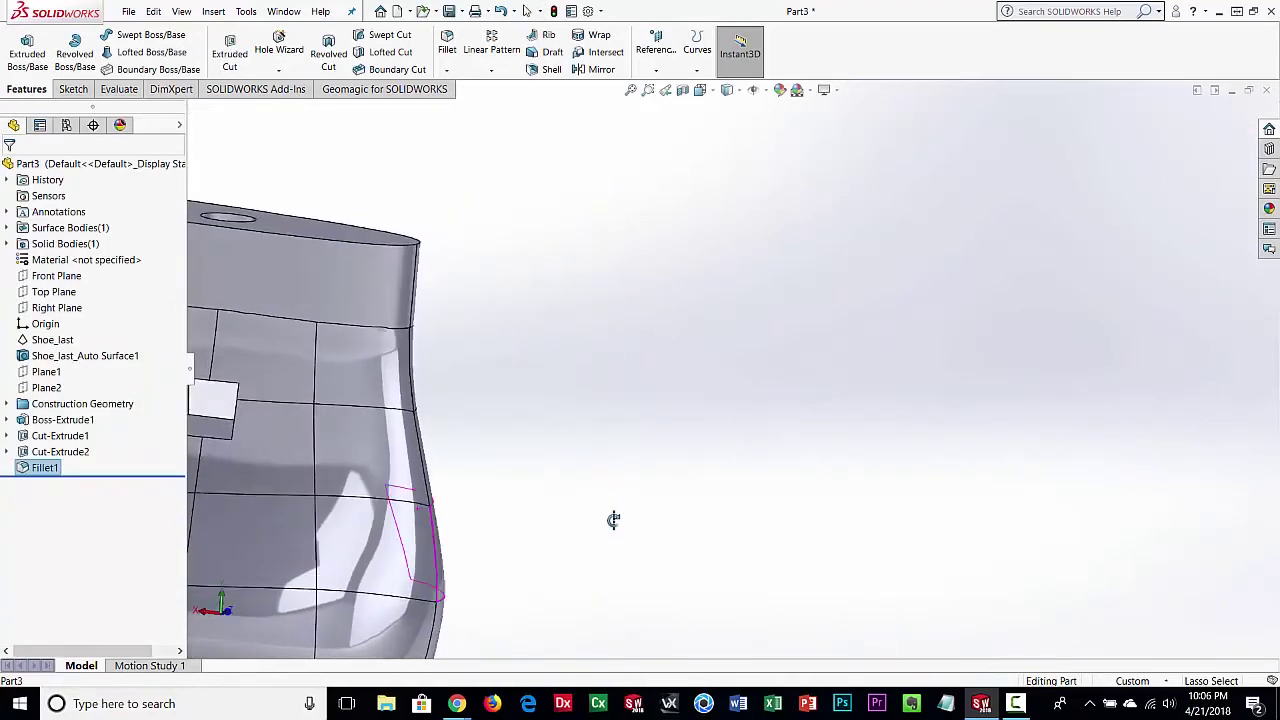
key(ctrl+shift+z)
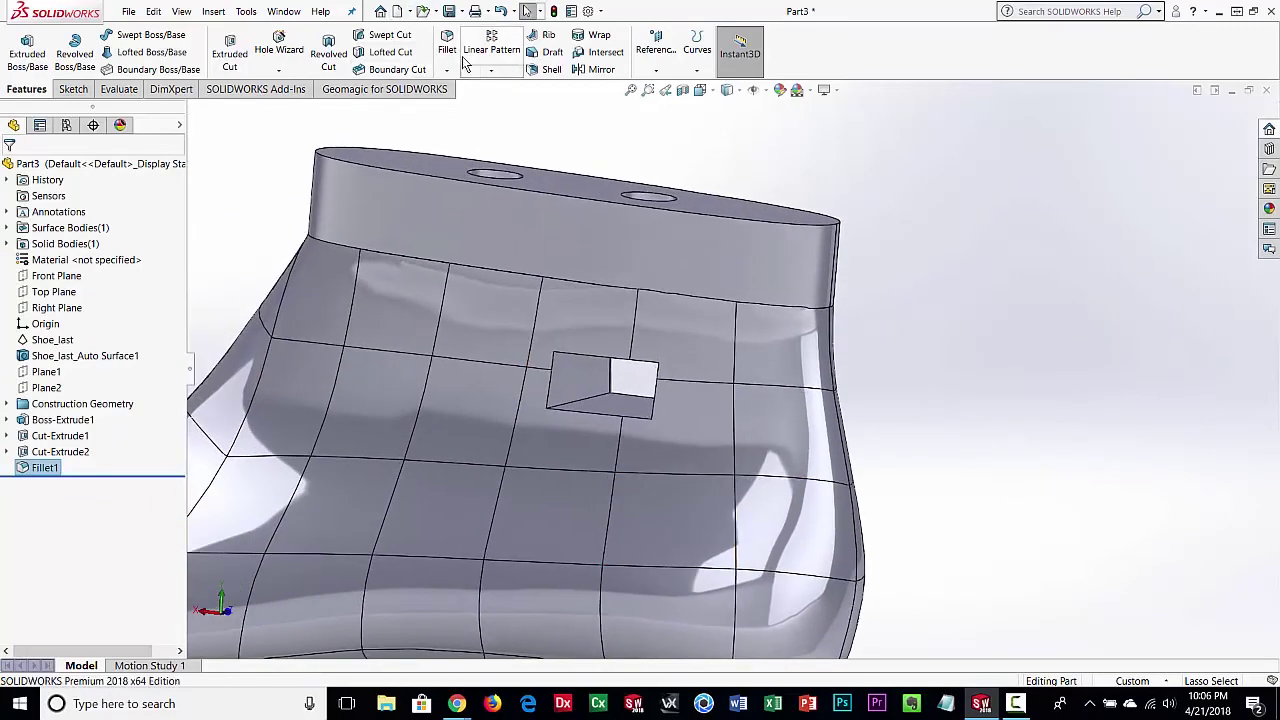
Fillet the four edges of the rectangular opening on the opposite side of the last with a symmetric 0.1 in radius
click(447, 48)
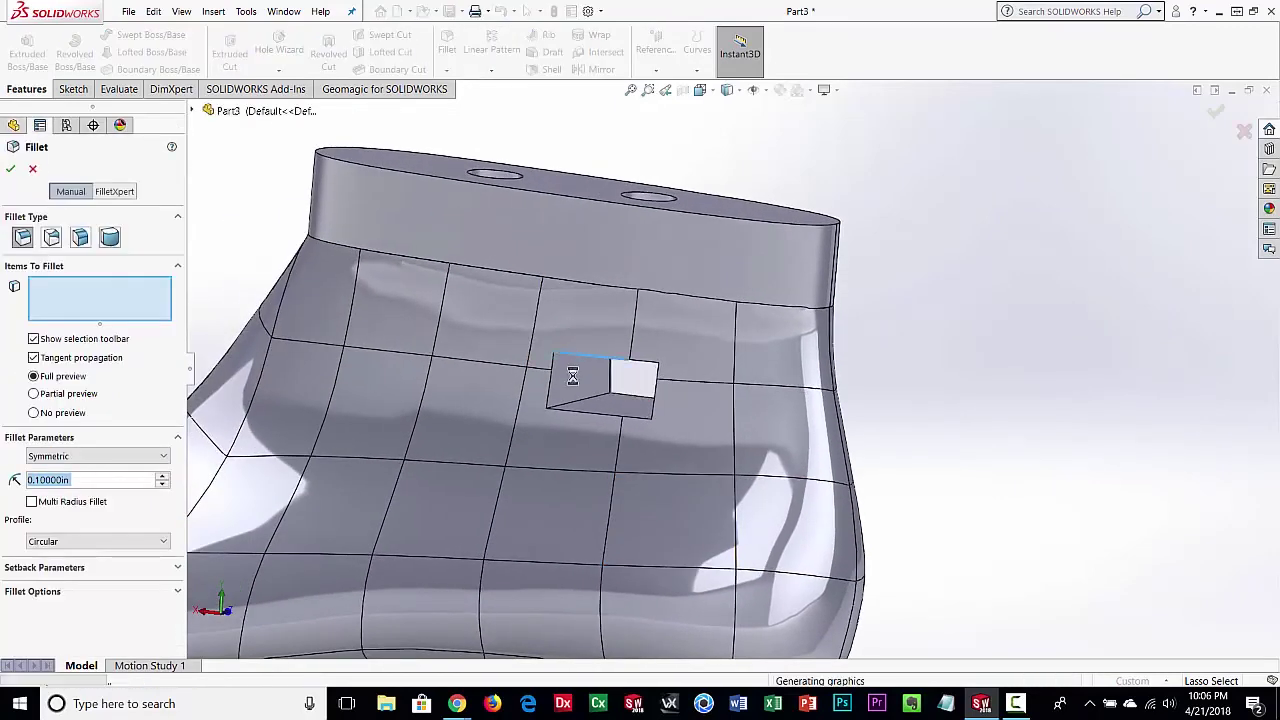
click(587, 355)
click(549, 392)
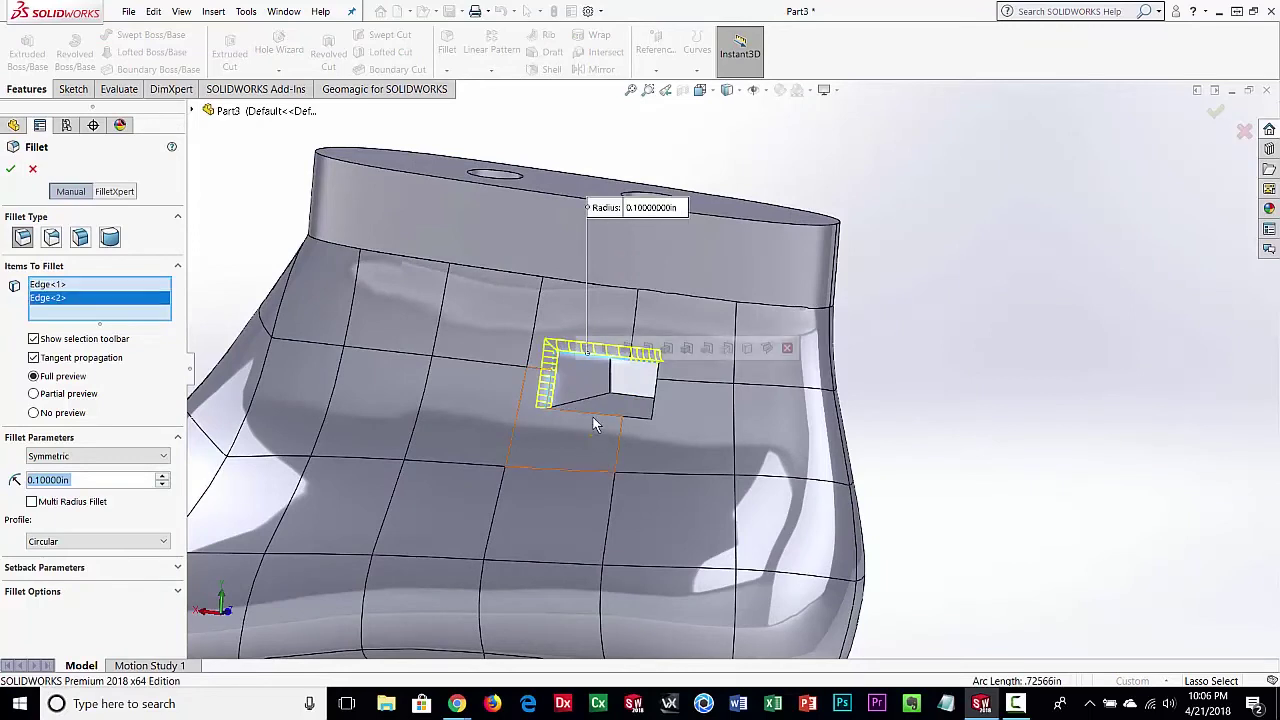
click(650, 417)
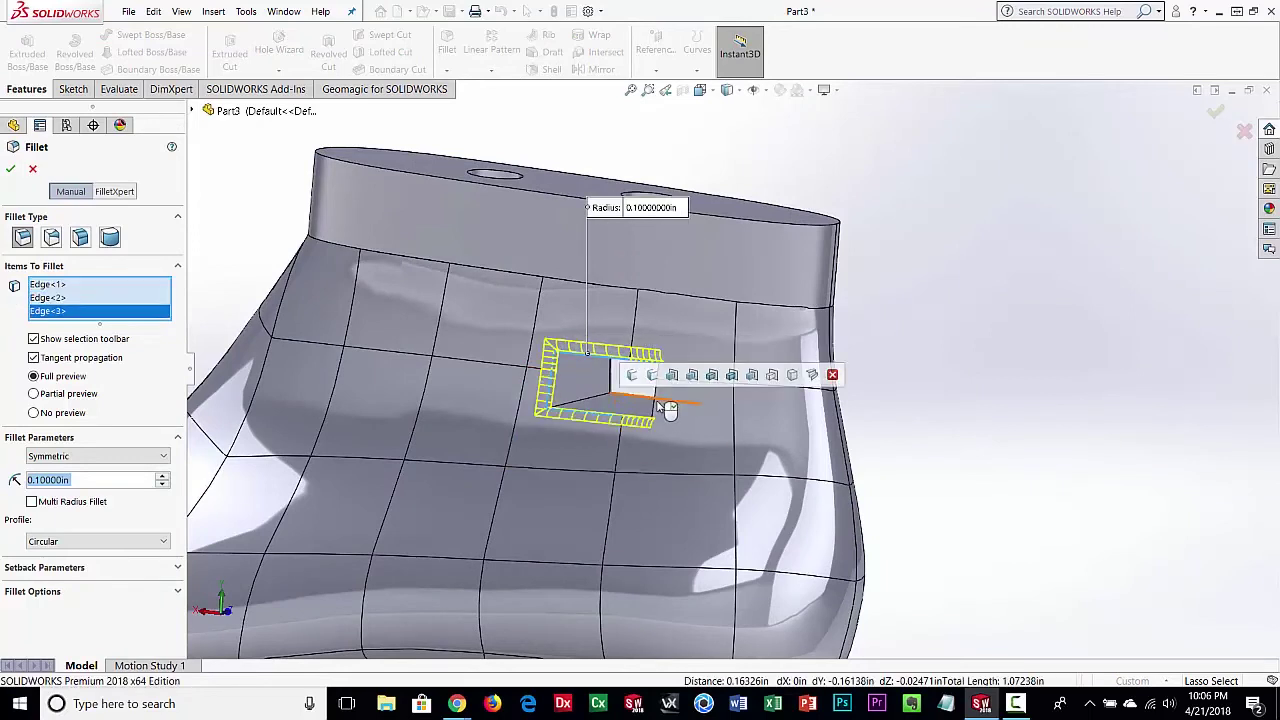
click(660, 402)
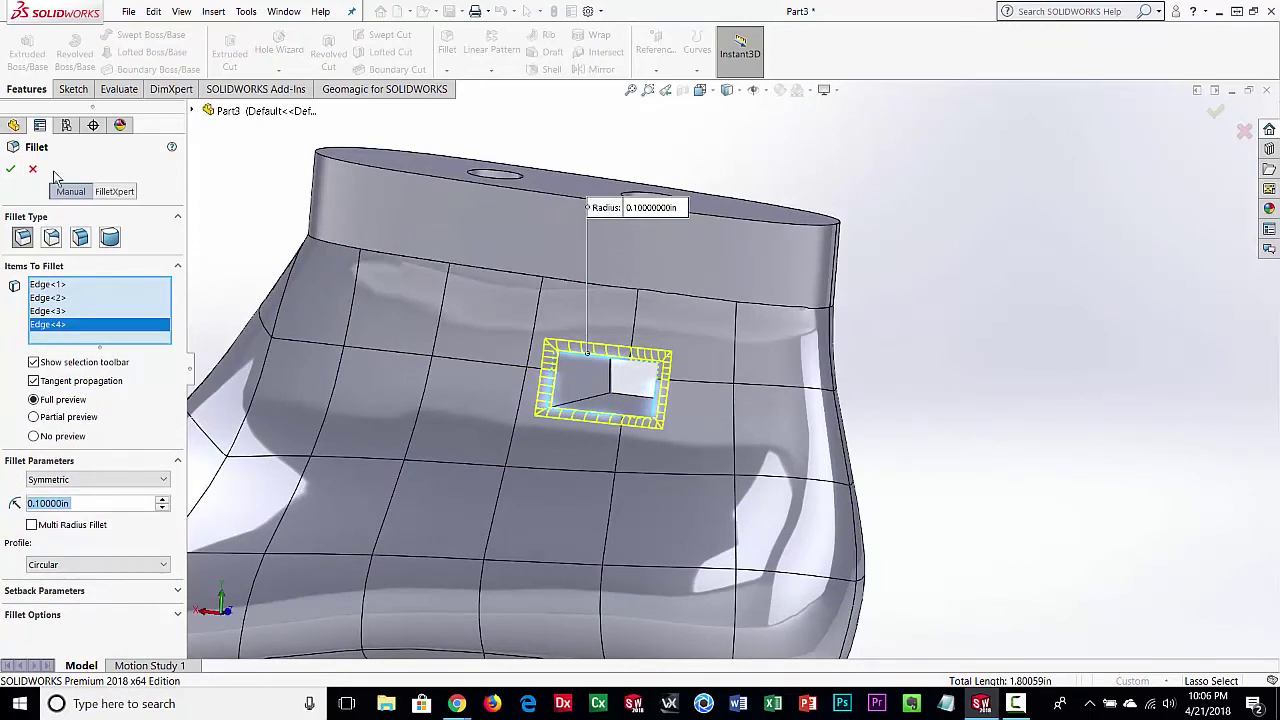
click(11, 170)
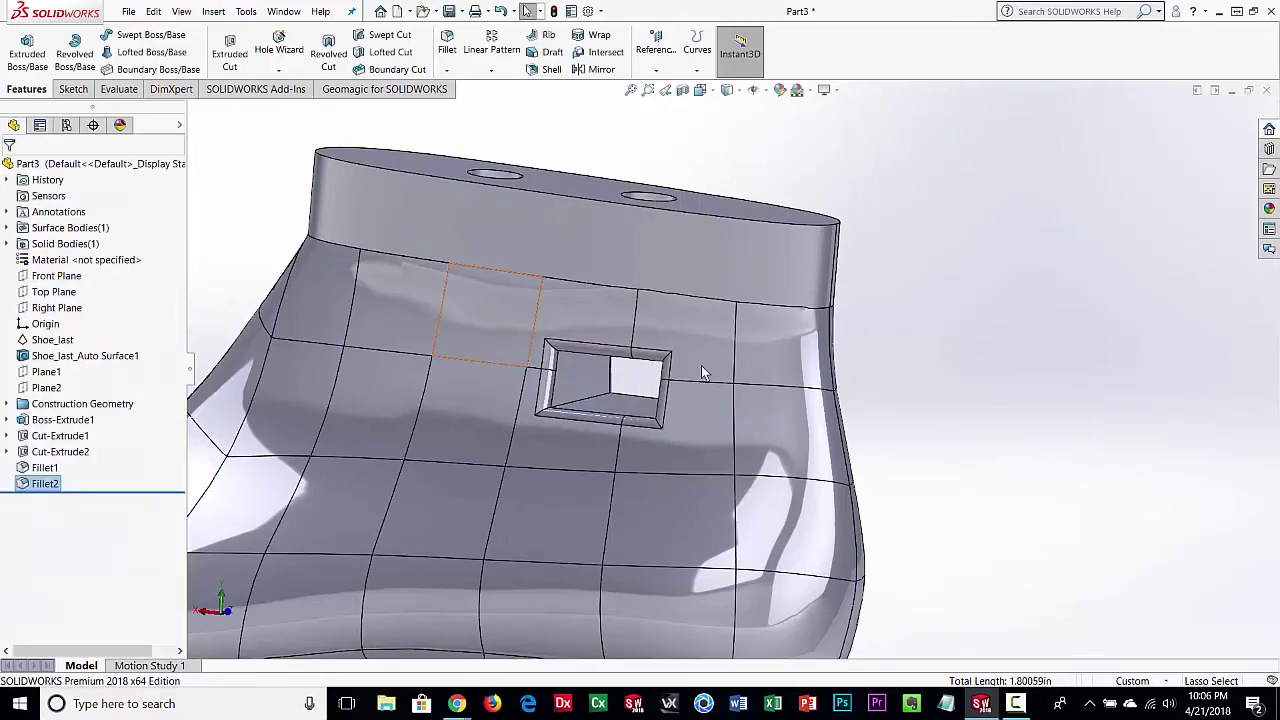
Examine the finished shoe last from several angles, including the top holes and filleted through-cut, and bring up the Geomagic for SOLIDWORKS tools
middle_drag(590, 359, 692, 486)
scroll(771, 343, up, 5)
middle_drag(658, 604, 673, 577)
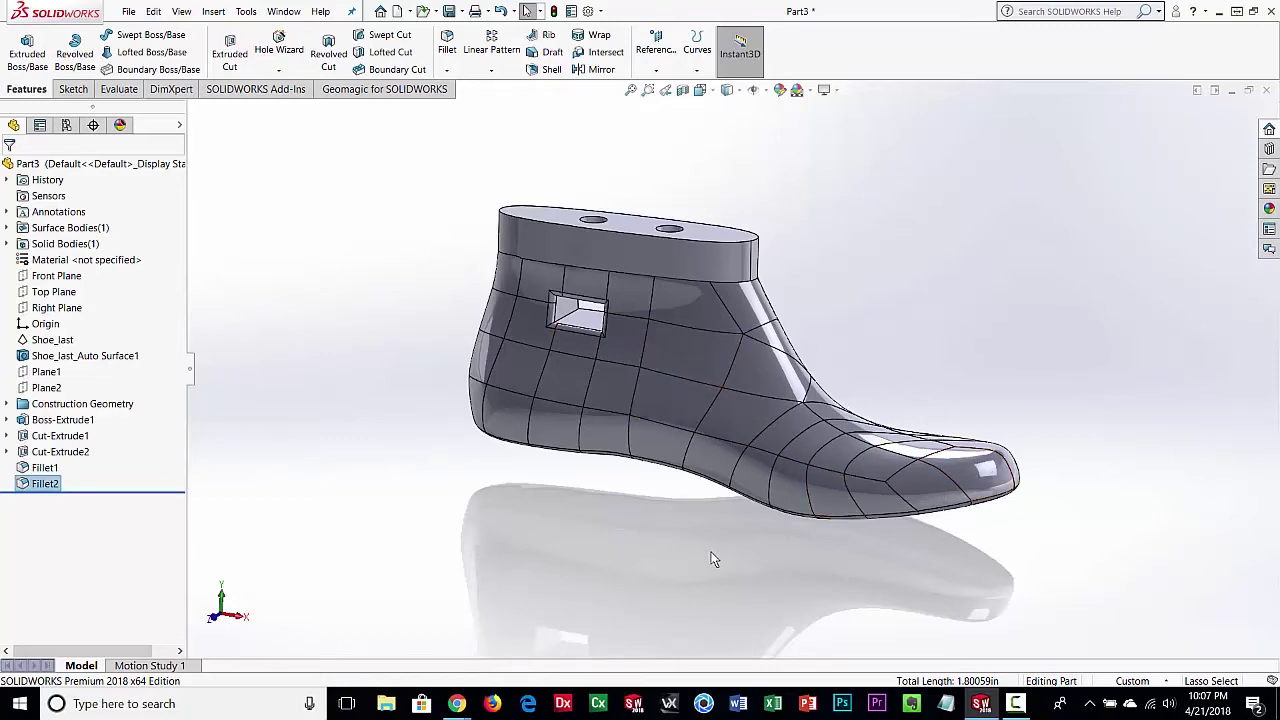
middle_drag(713, 560, 805, 452)
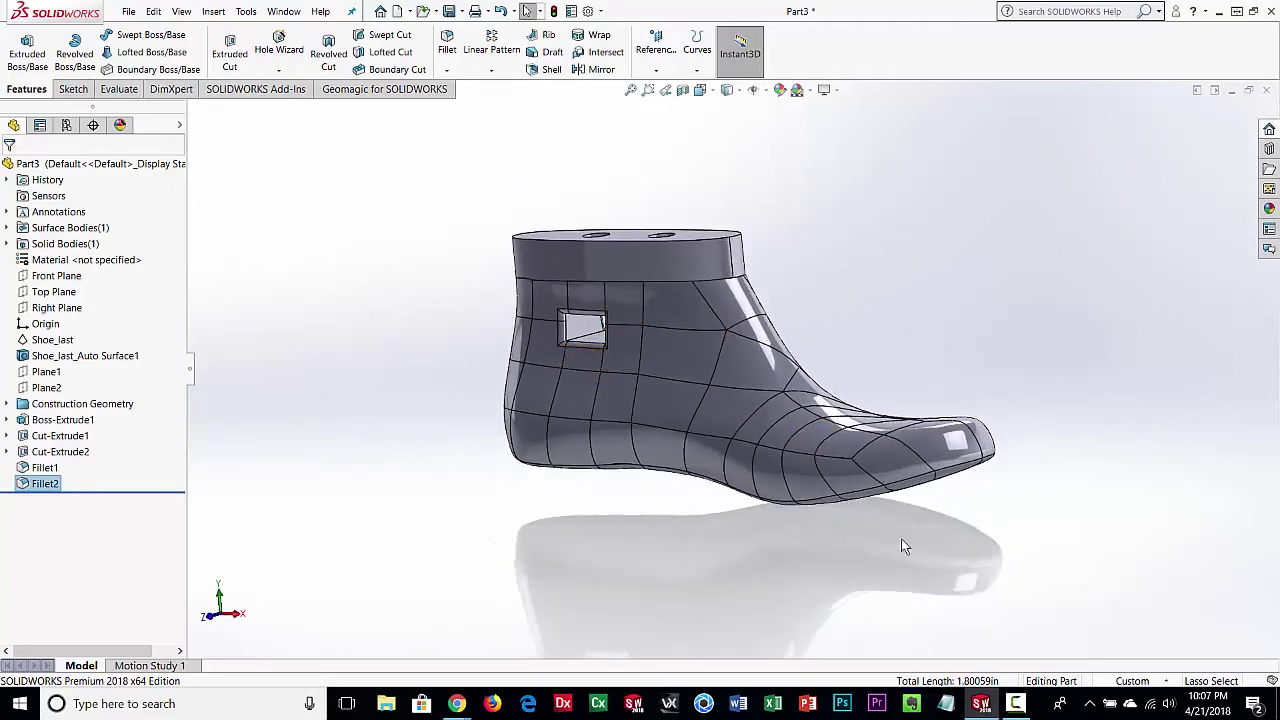
middle_drag(902, 540, 688, 528)
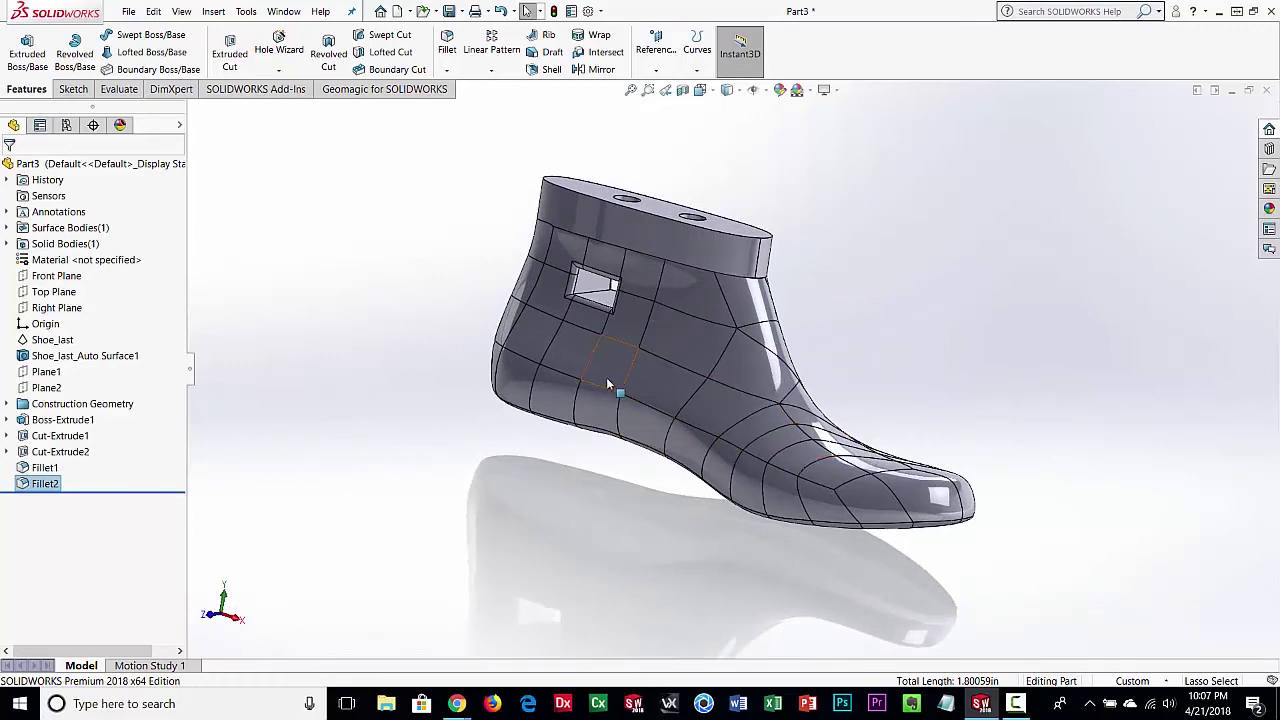
middle_drag(687, 628, 543, 454)
middle_drag(366, 303, 445, 358)
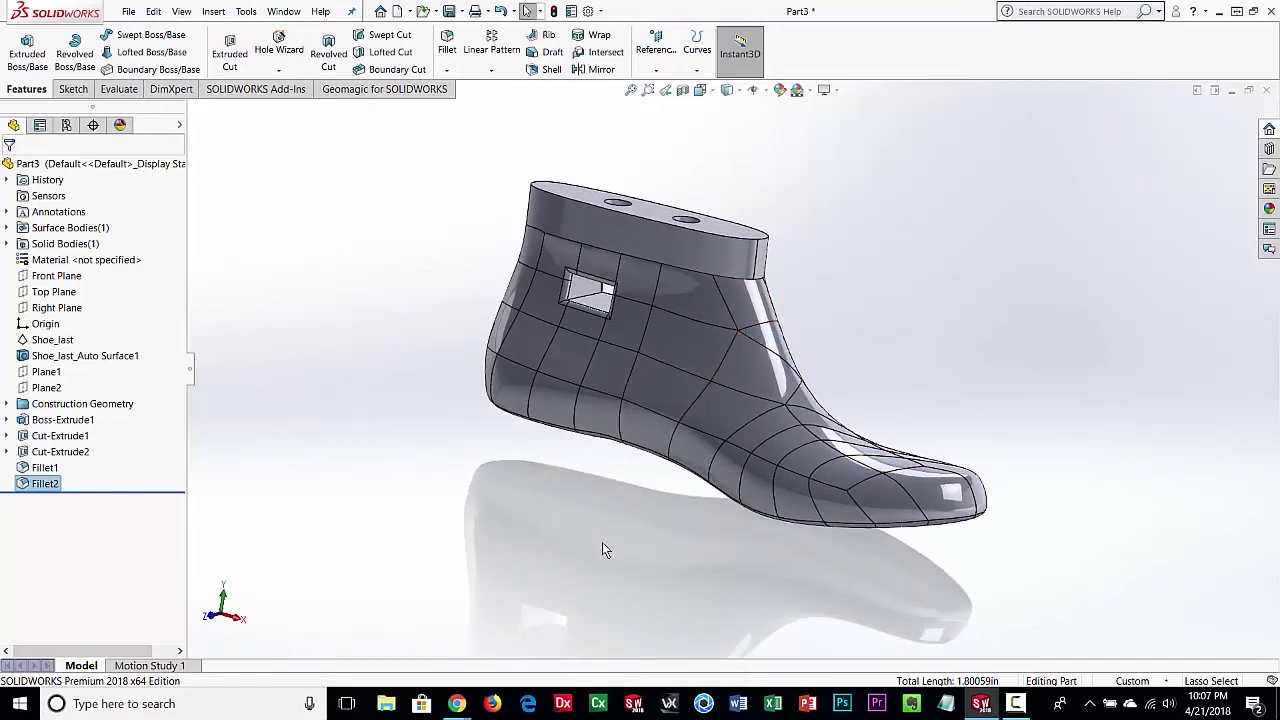
mouse_move(603, 545)
middle_down()
mouse_move(663, 443)
mouse_move(651, 514)
mouse_move(592, 558)
mouse_move(621, 549)
middle_up()
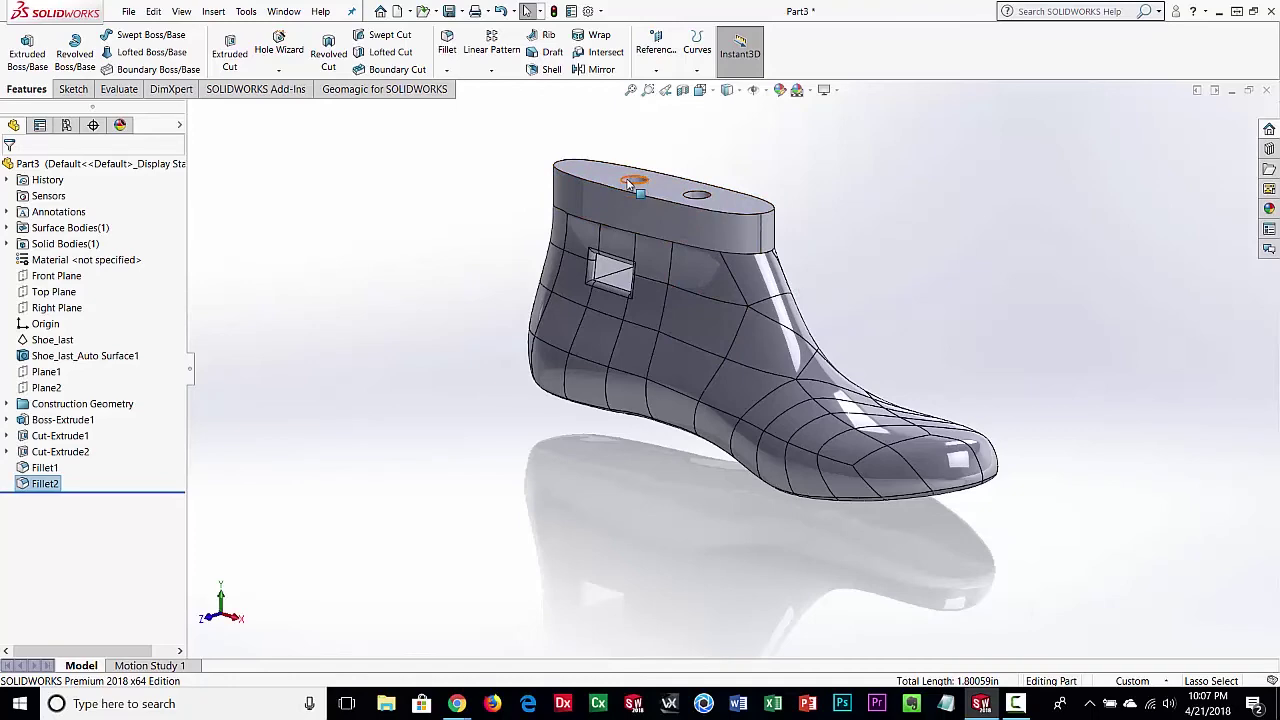
middle_drag(785, 365, 750, 366)
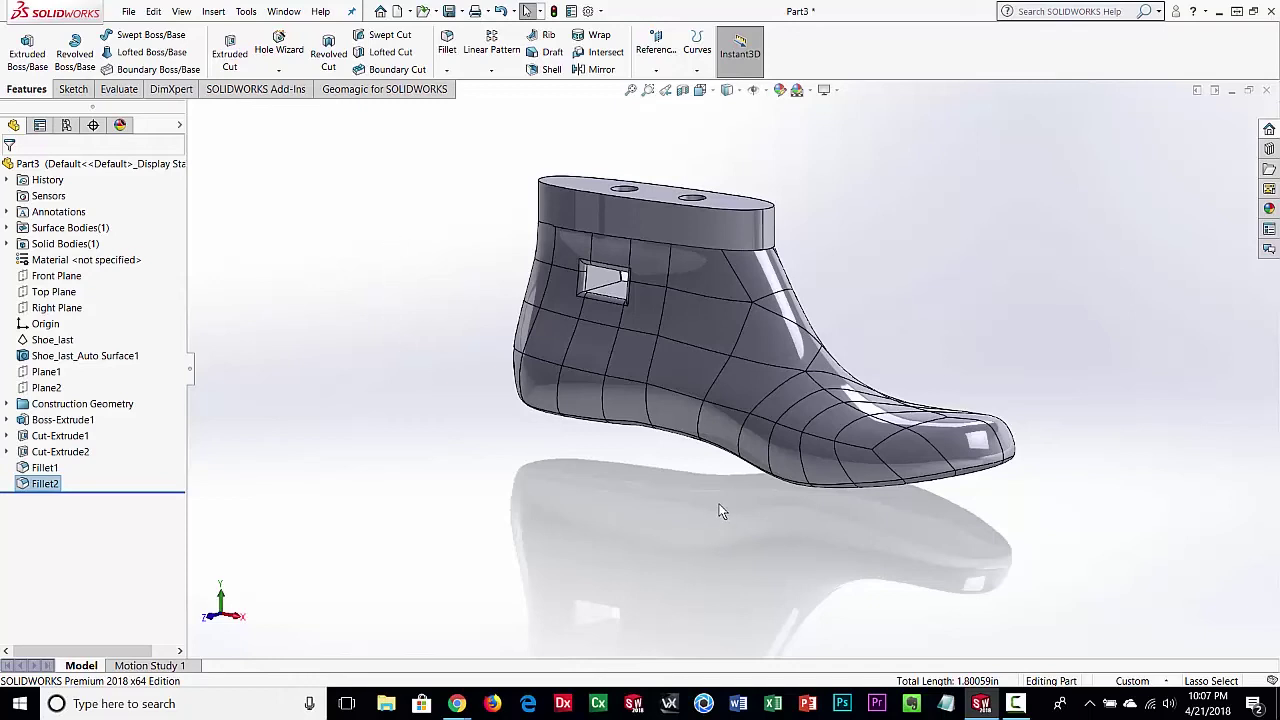
scroll(722, 511, down, 2)
ctrl+middle_drag(690, 269, 677, 353)
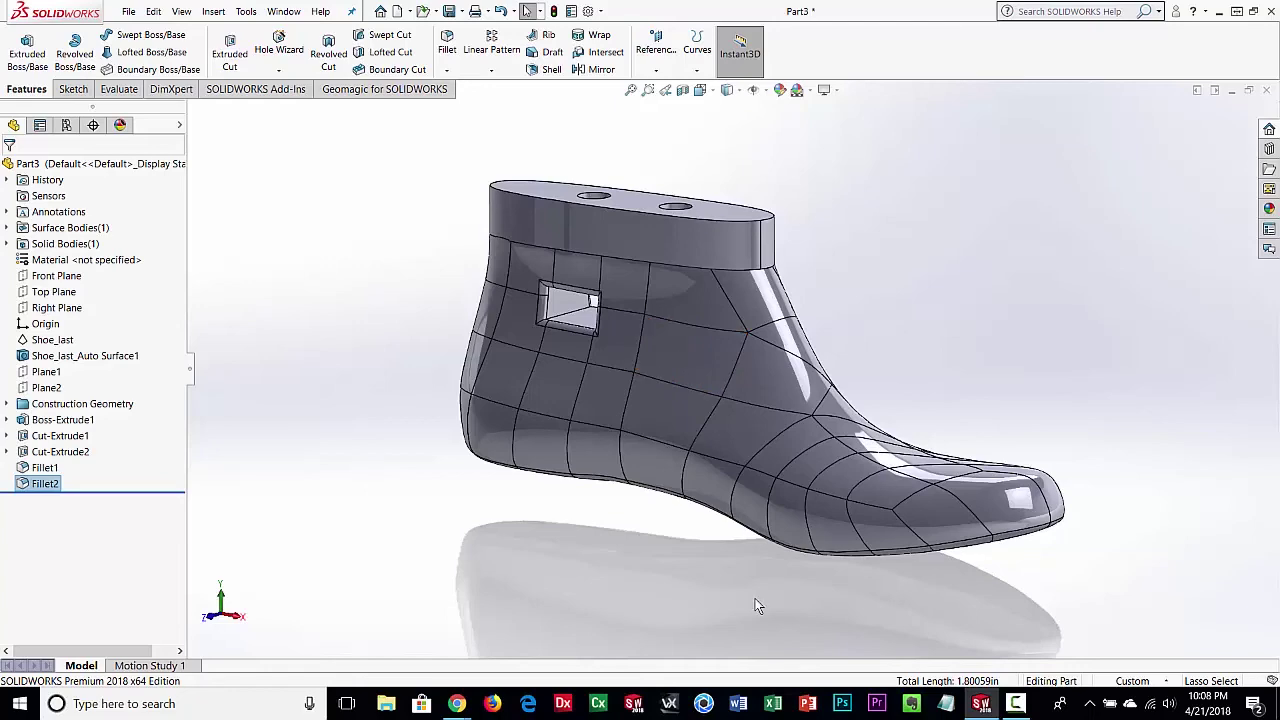
middle_drag(557, 480, 72, 372)
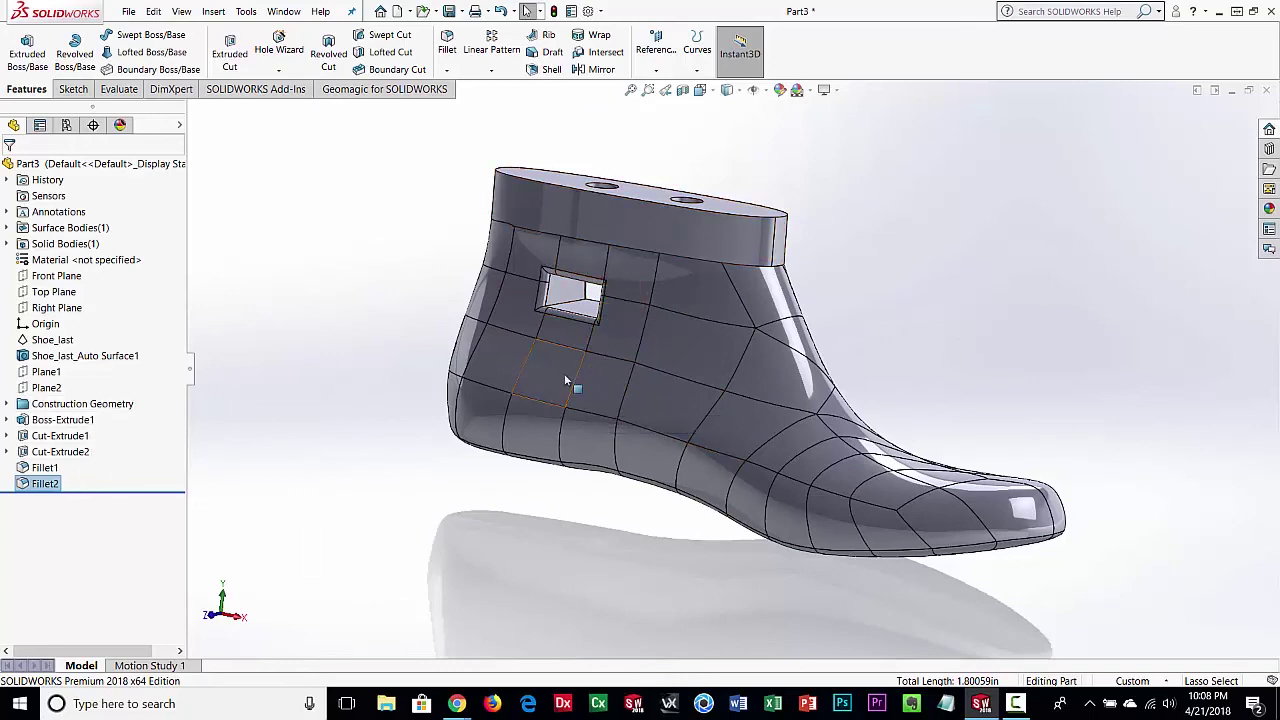
mouse_move(665, 420)
middle_down()
mouse_move(690, 391)
mouse_move(667, 389)
mouse_move(658, 412)
middle_up()
click(378, 93)
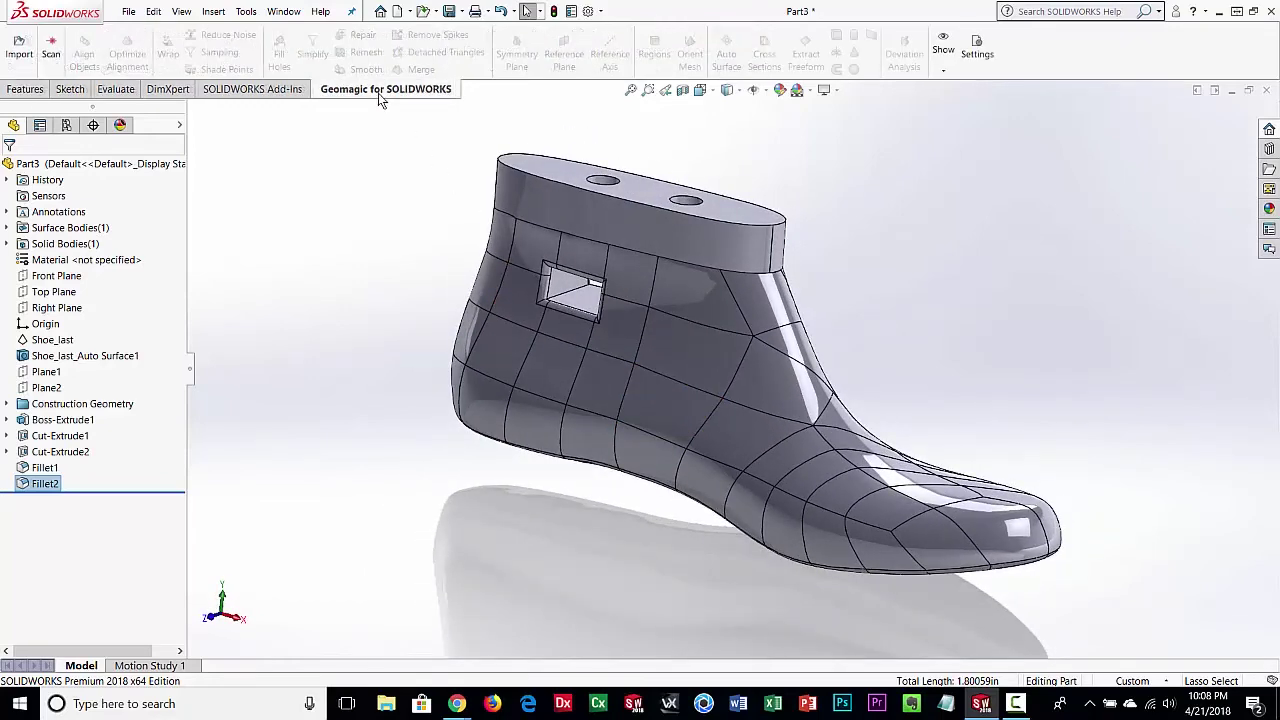